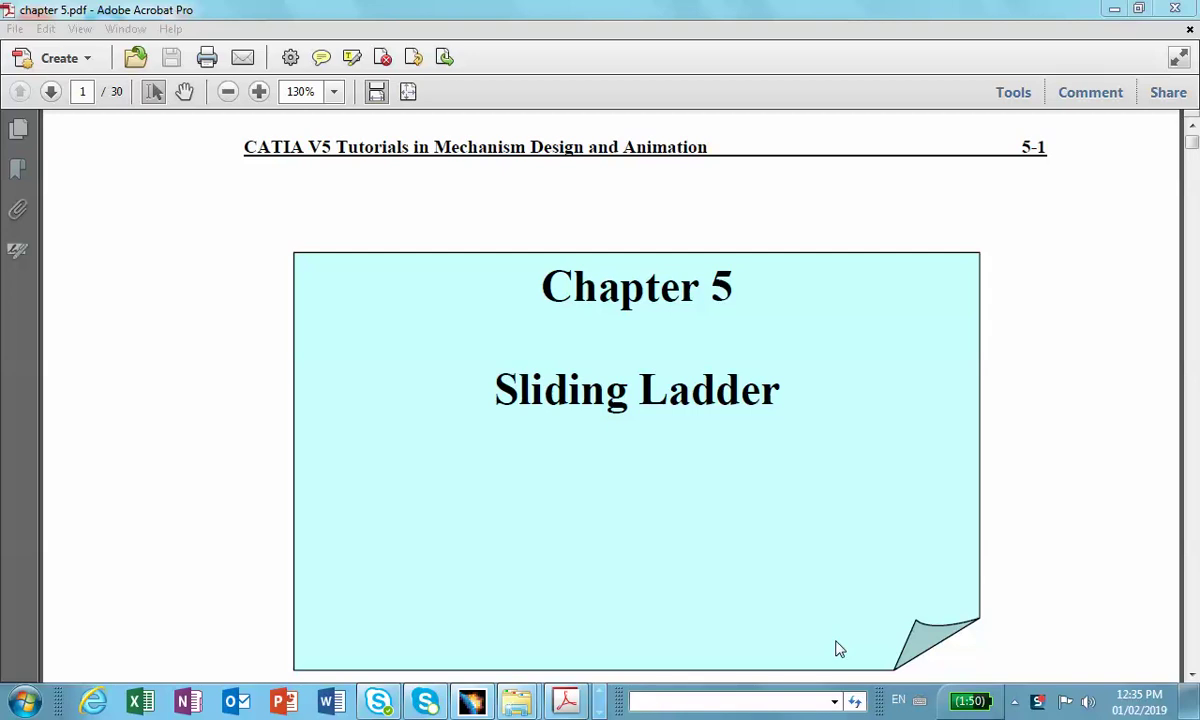
# - Read the sliding ladder problem statement, figures and velocity and acceleration derivation in chapter 5.pdf
pyautogui.click(1067, 379)
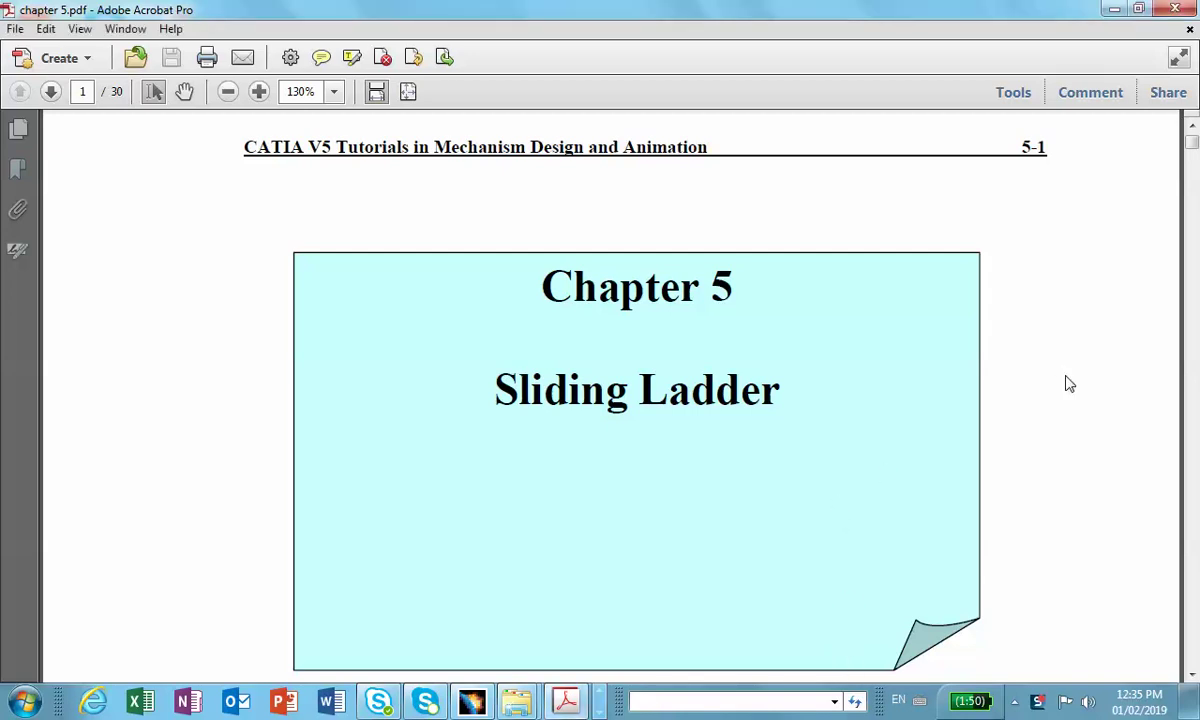
pyautogui.scroll(-10, 1060, 380)
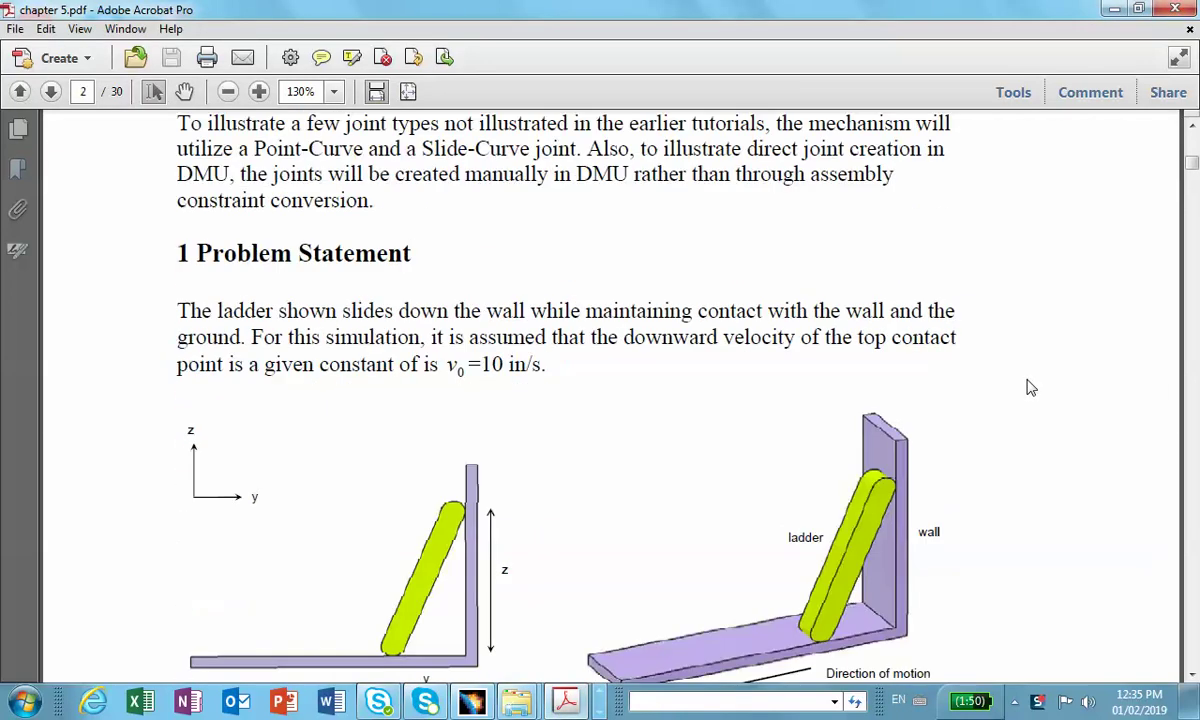
pyautogui.scroll(-5, 1030, 388)
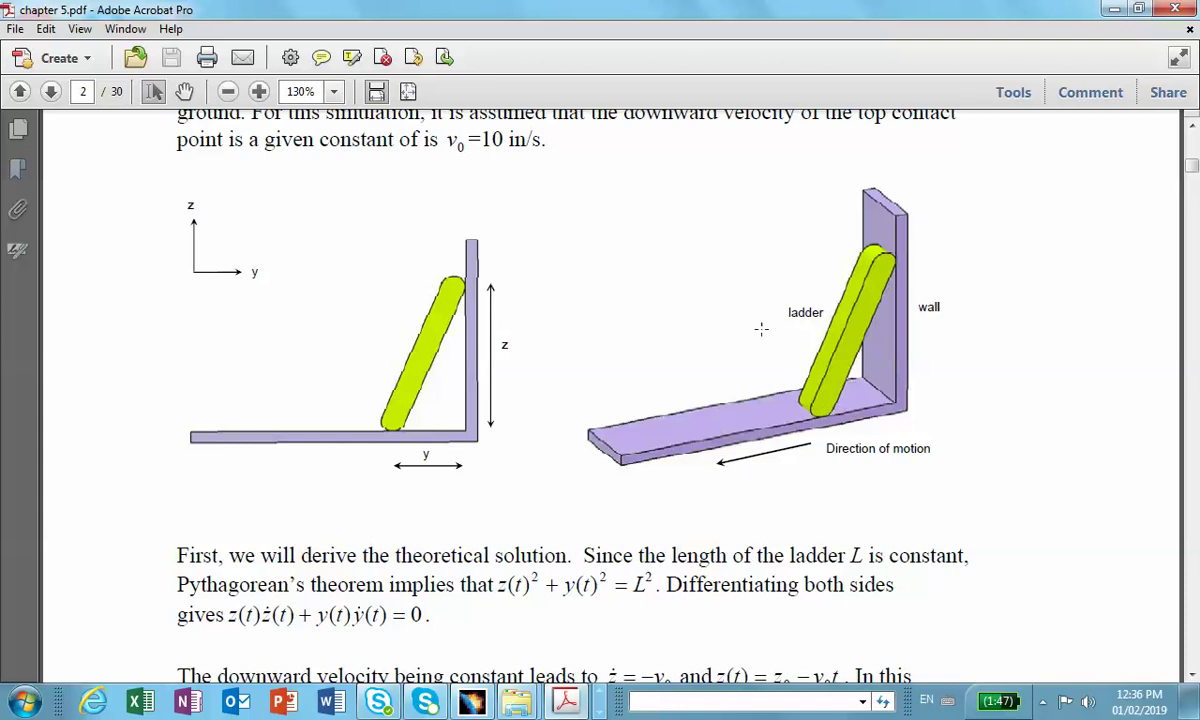
pyautogui.scroll(-3, 626, 275)
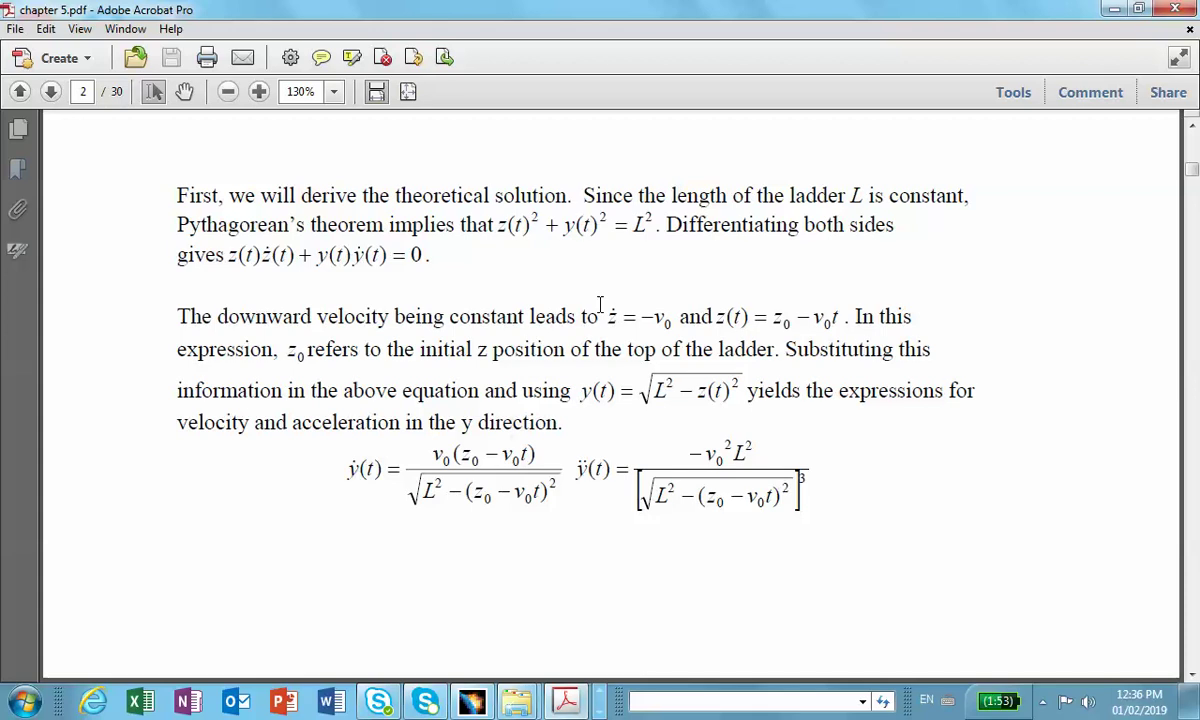
# - Switch to CATIA V5 and create a new document of type Product
pyautogui.click(1108, 8)
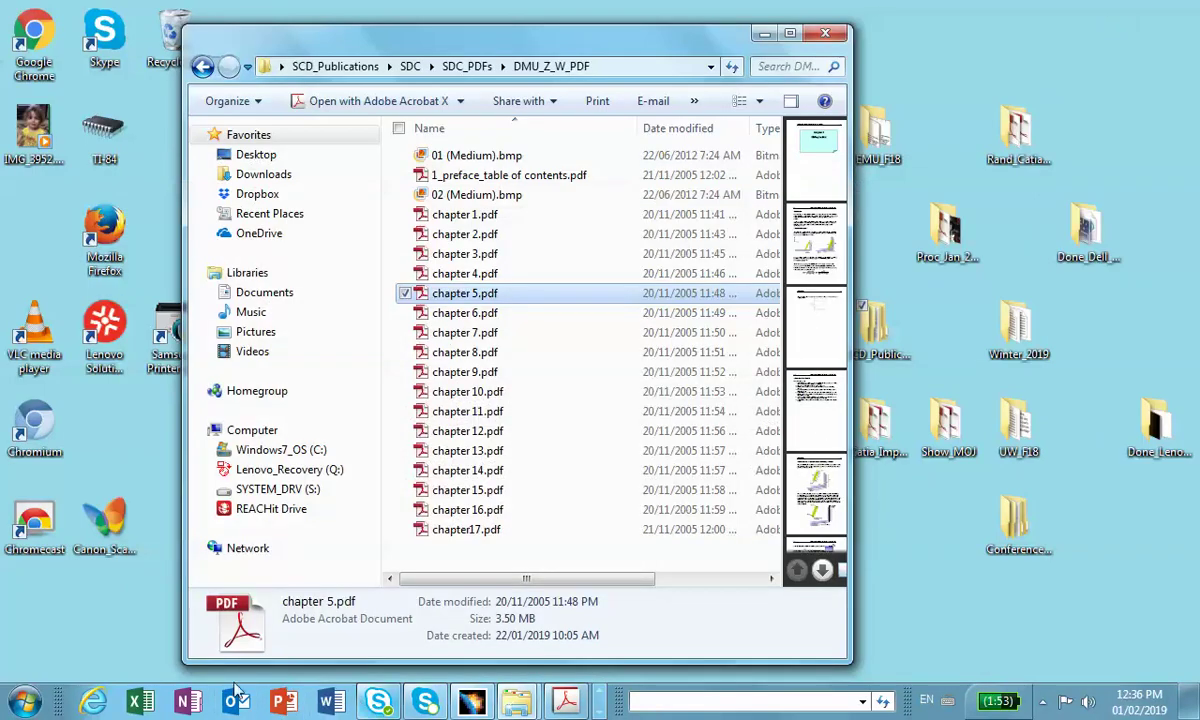
pyautogui.click(470, 700)
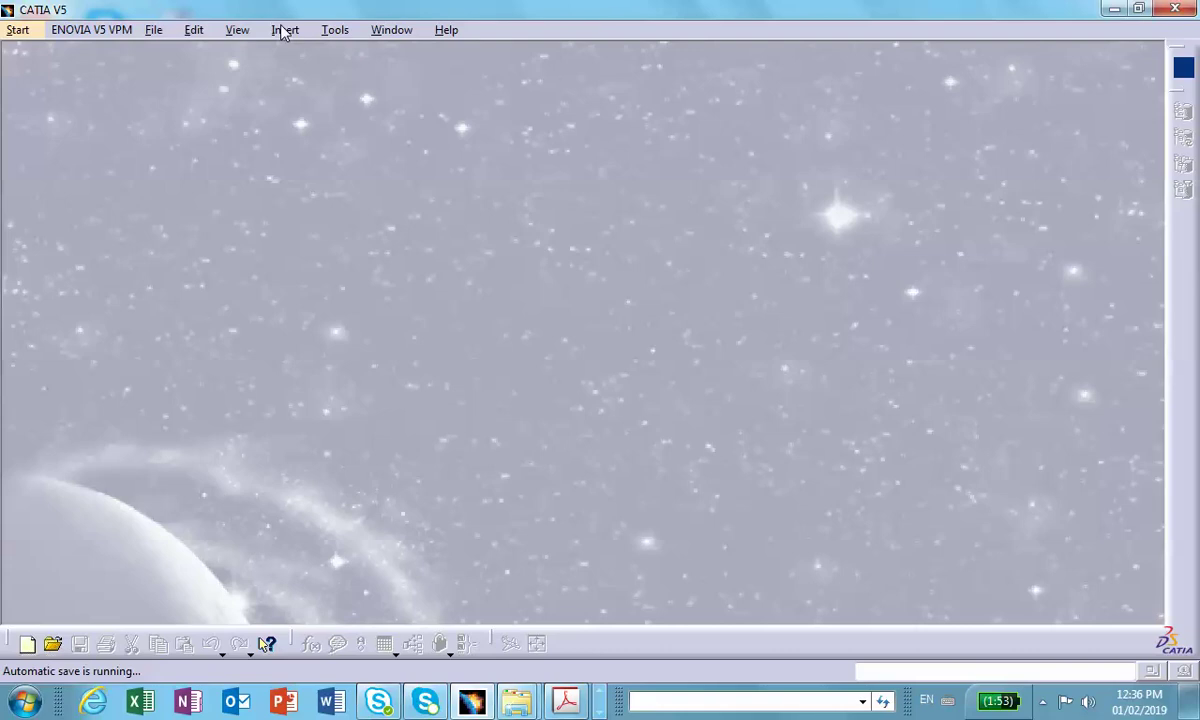
pyautogui.hotkey('ctrl', 'n')
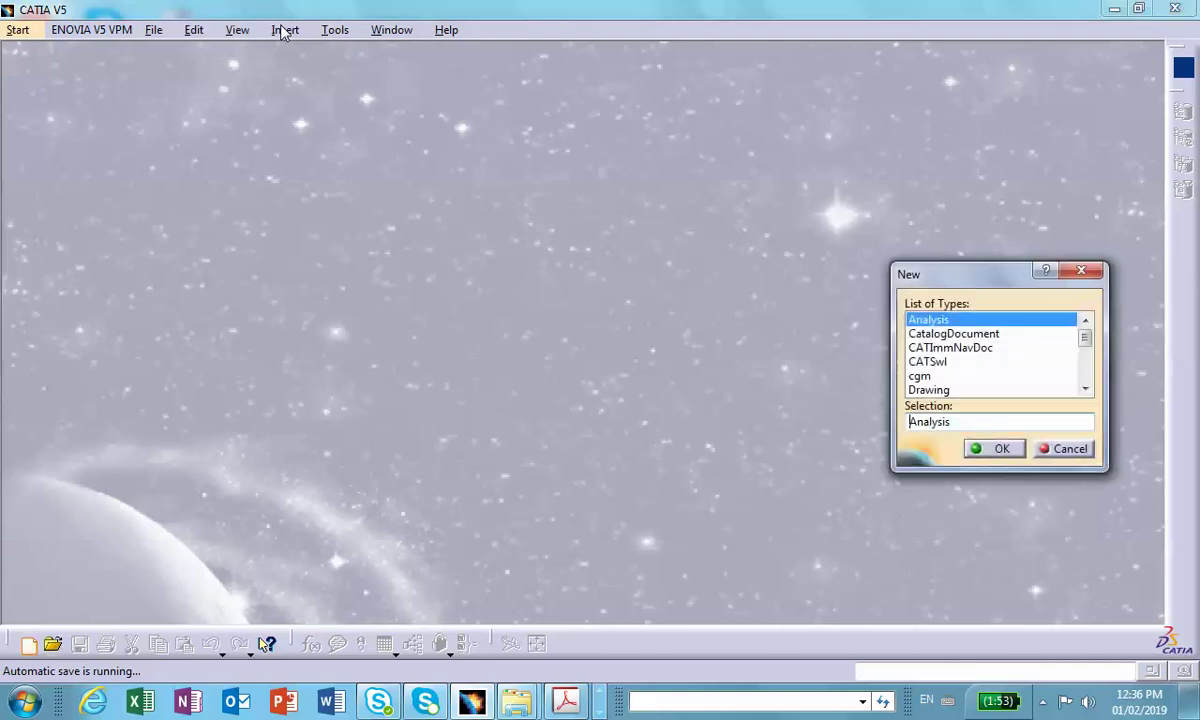
pyautogui.write('Part')
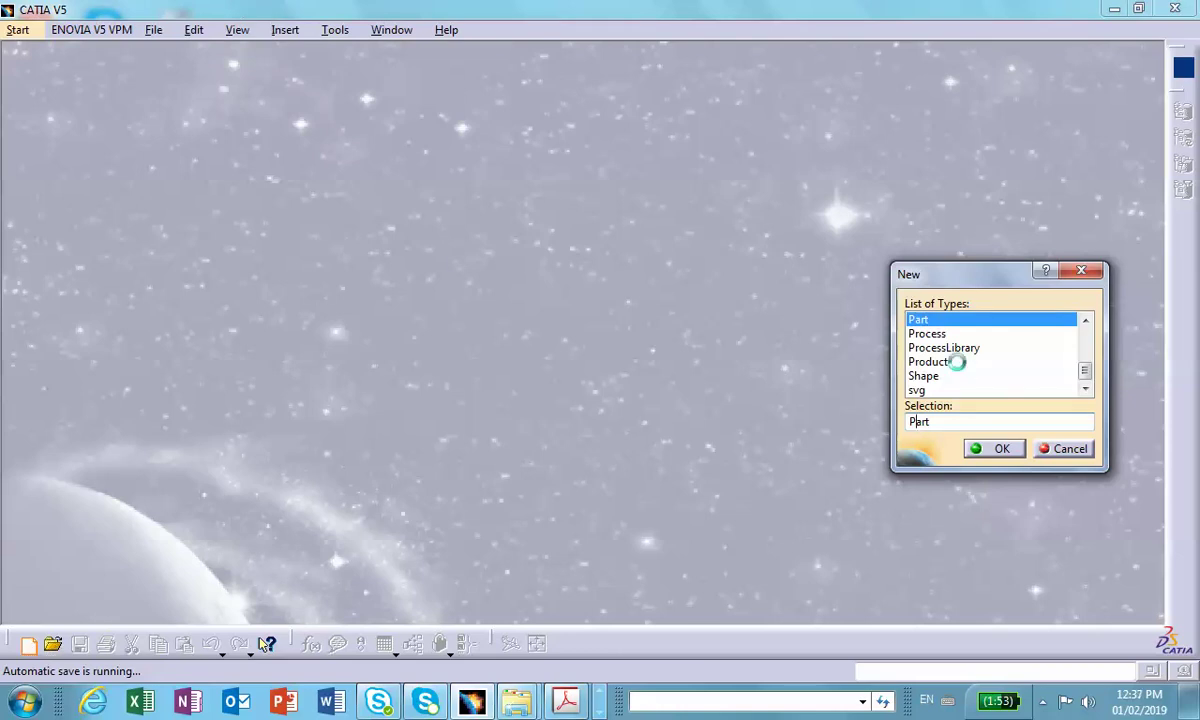
pyautogui.click(950, 362)
pyautogui.click(978, 448)
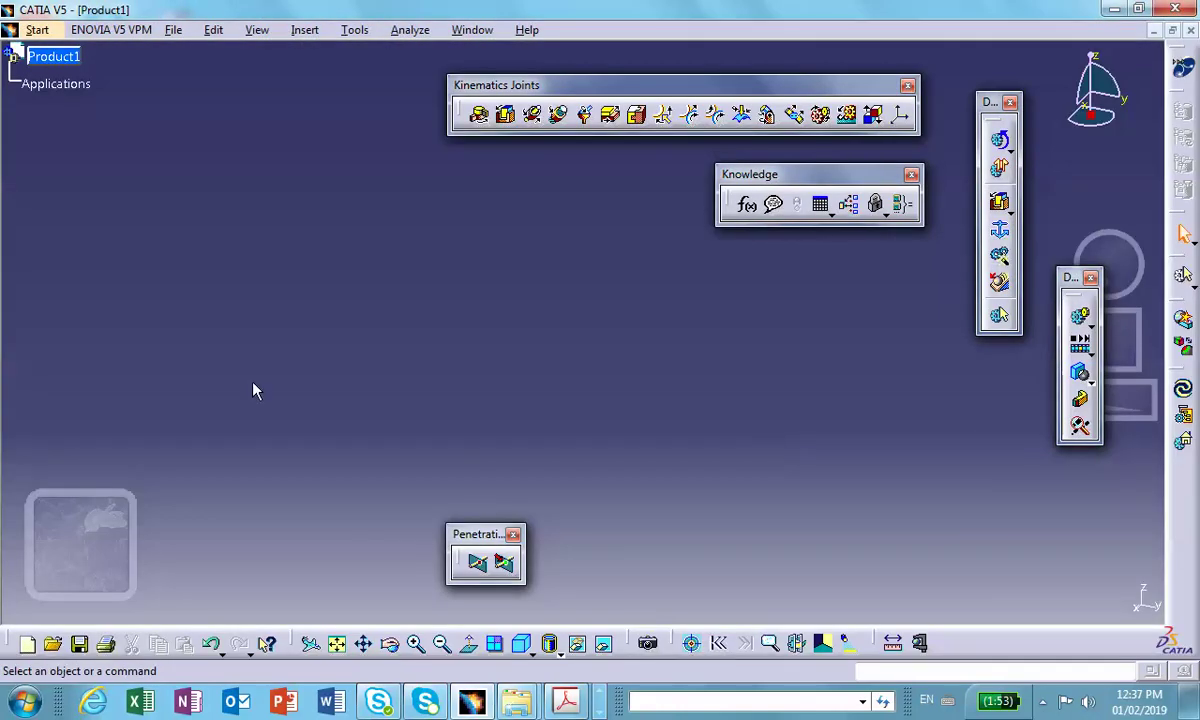
# - Insert a new part into the product and set both its instance name and part number to wall
pyautogui.click(305, 30)
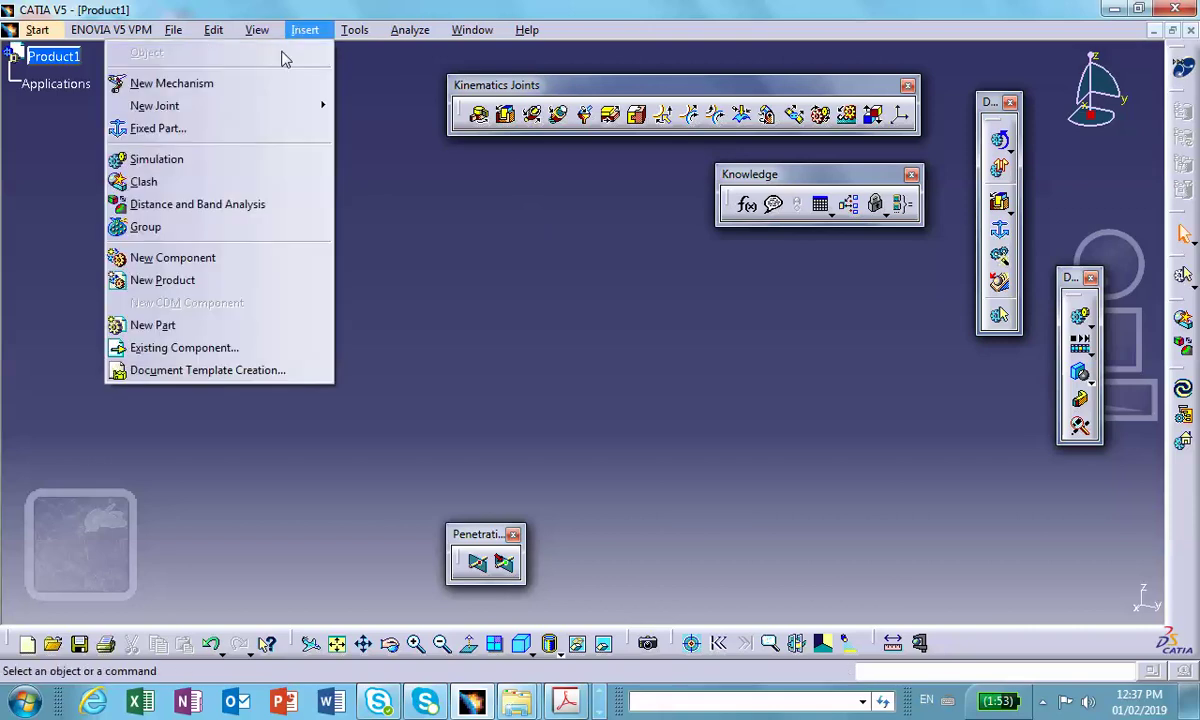
pyautogui.click(155, 325)
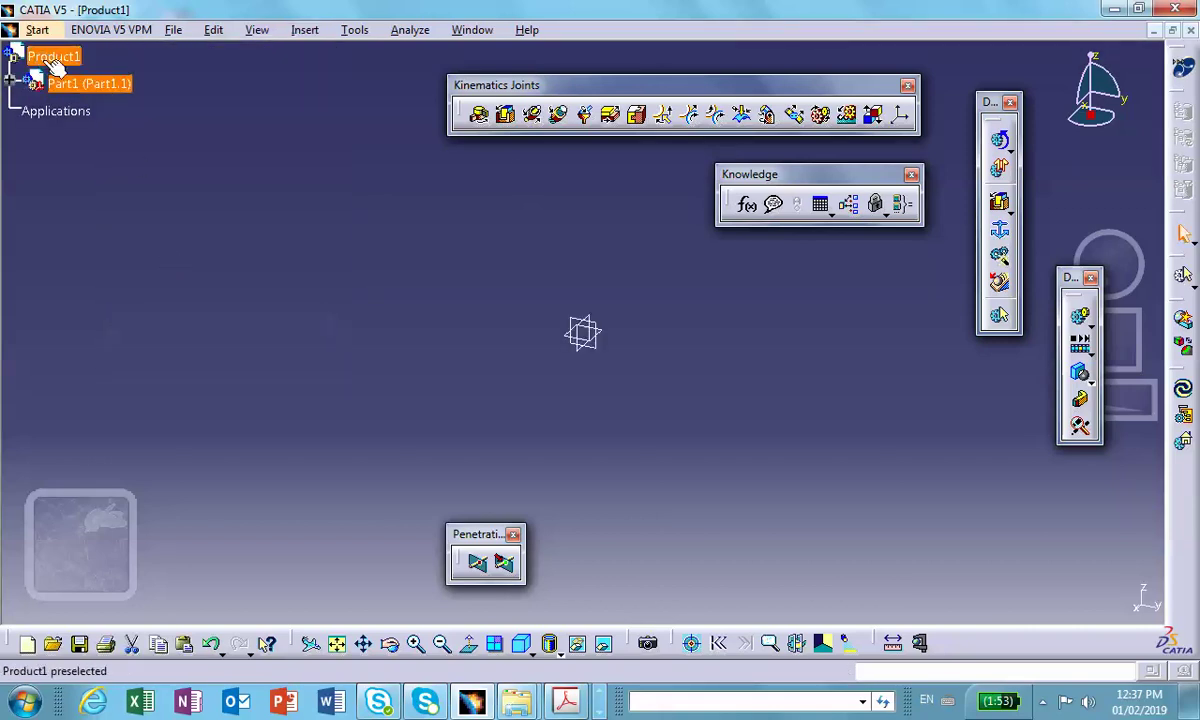
pyautogui.click(7, 84)
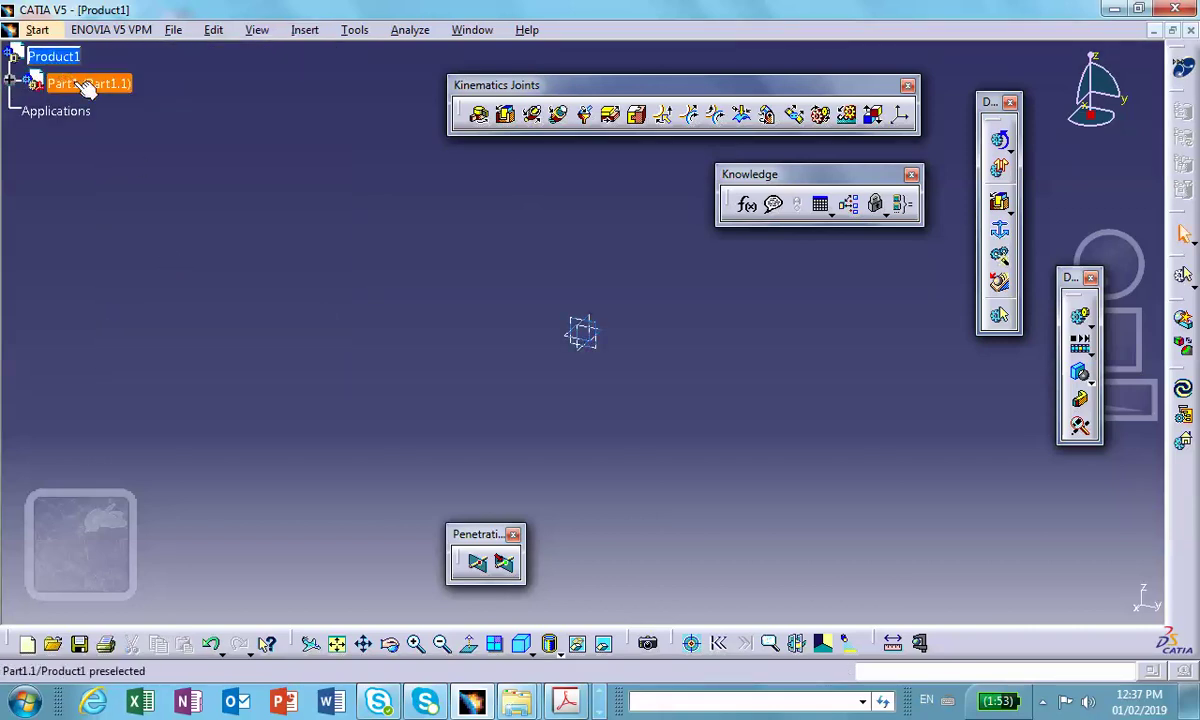
pyautogui.rightClick(88, 88)
pyautogui.click(150, 167)
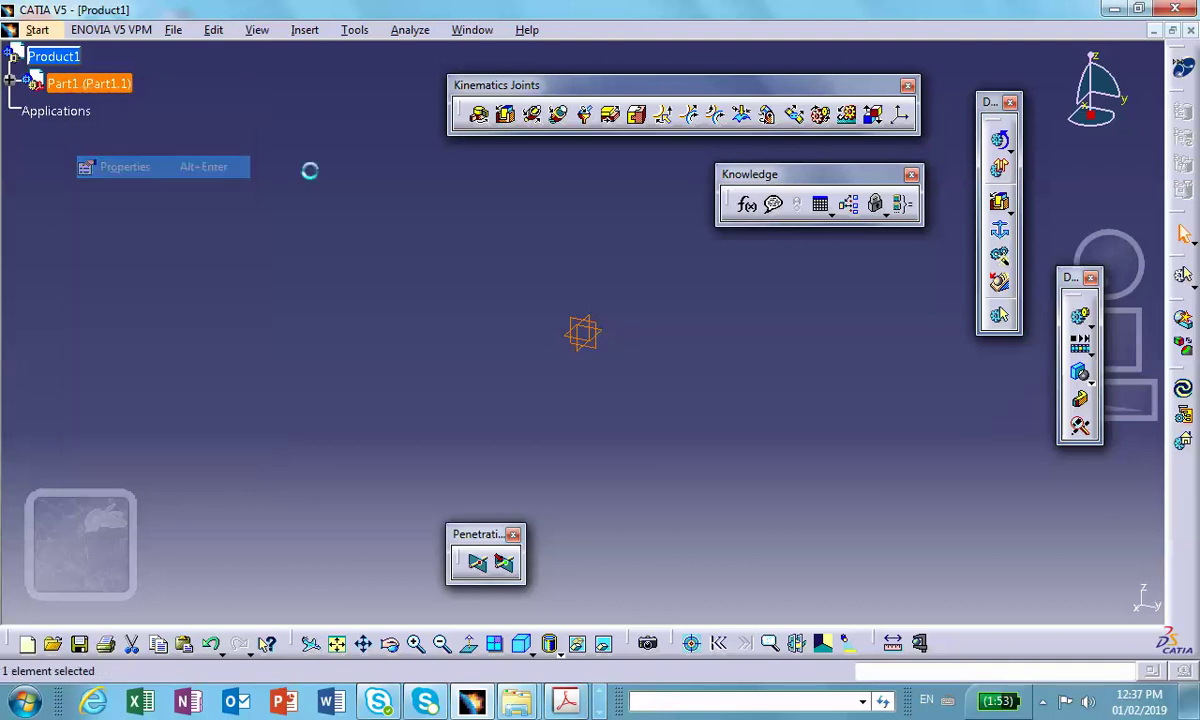
pyautogui.moveTo(407, 208); pyautogui.dragTo(366, 207)
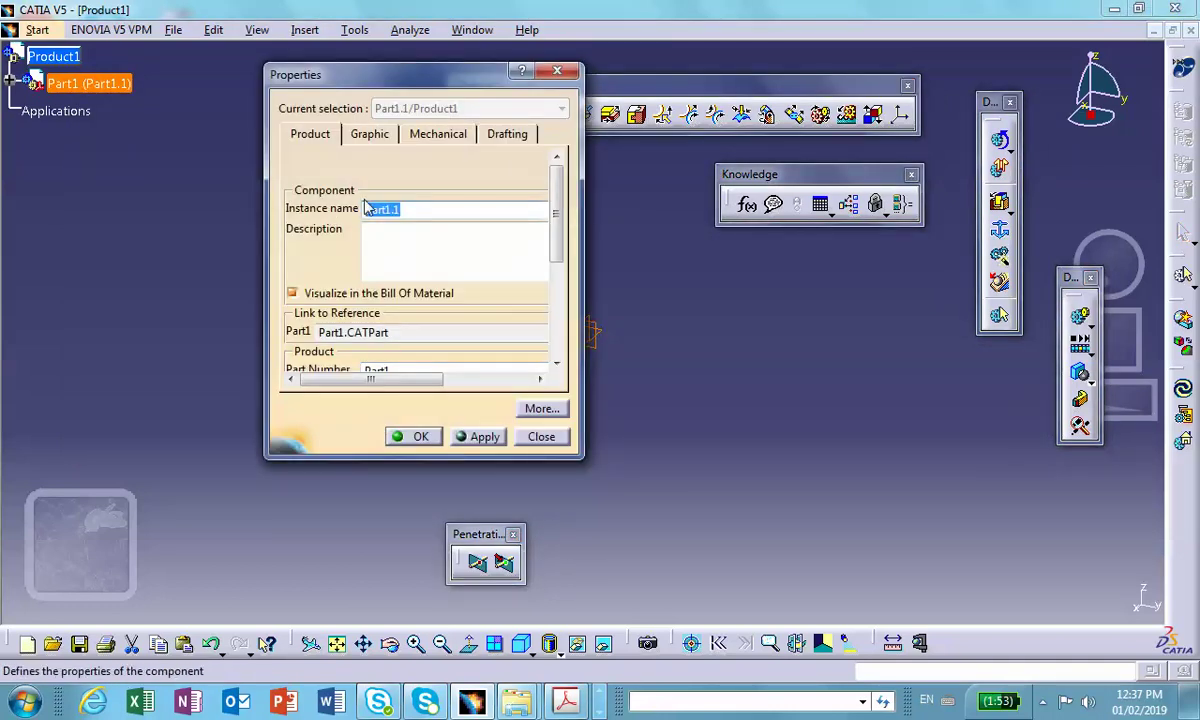
pyautogui.write('wall')
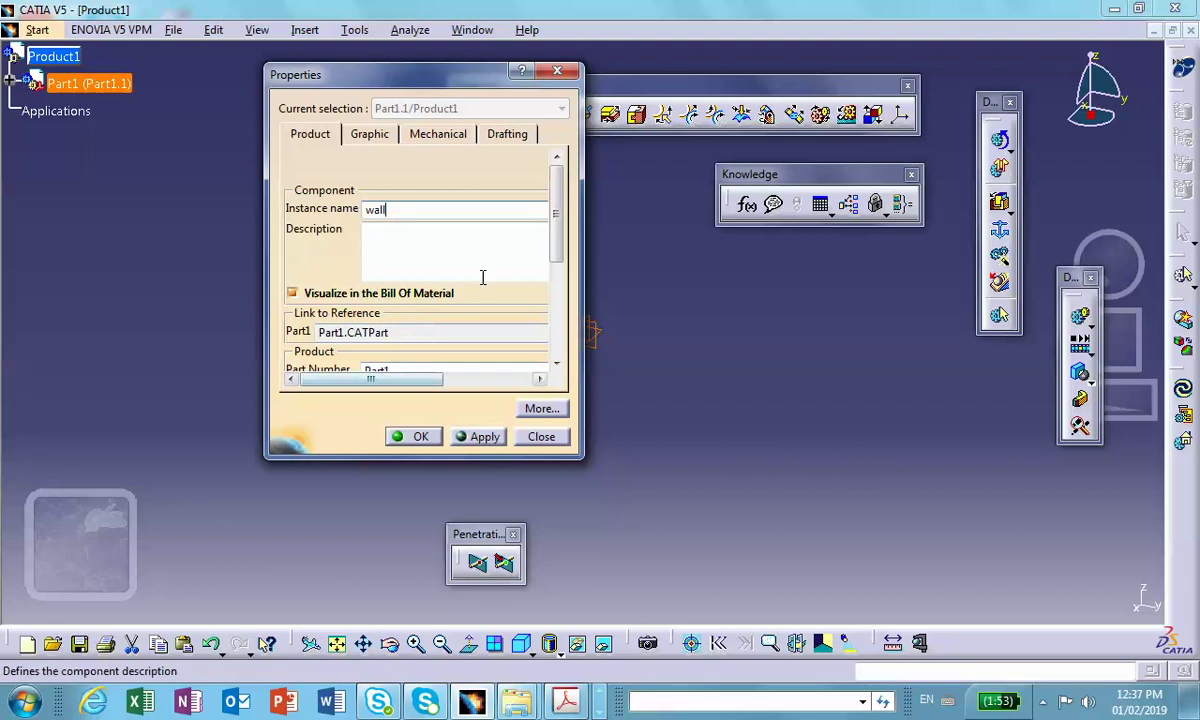
pyautogui.moveTo(396, 458); pyautogui.dragTo(396, 535)
pyautogui.doubleClick(410, 371)
pyautogui.write('wall')
pyautogui.press('Return')
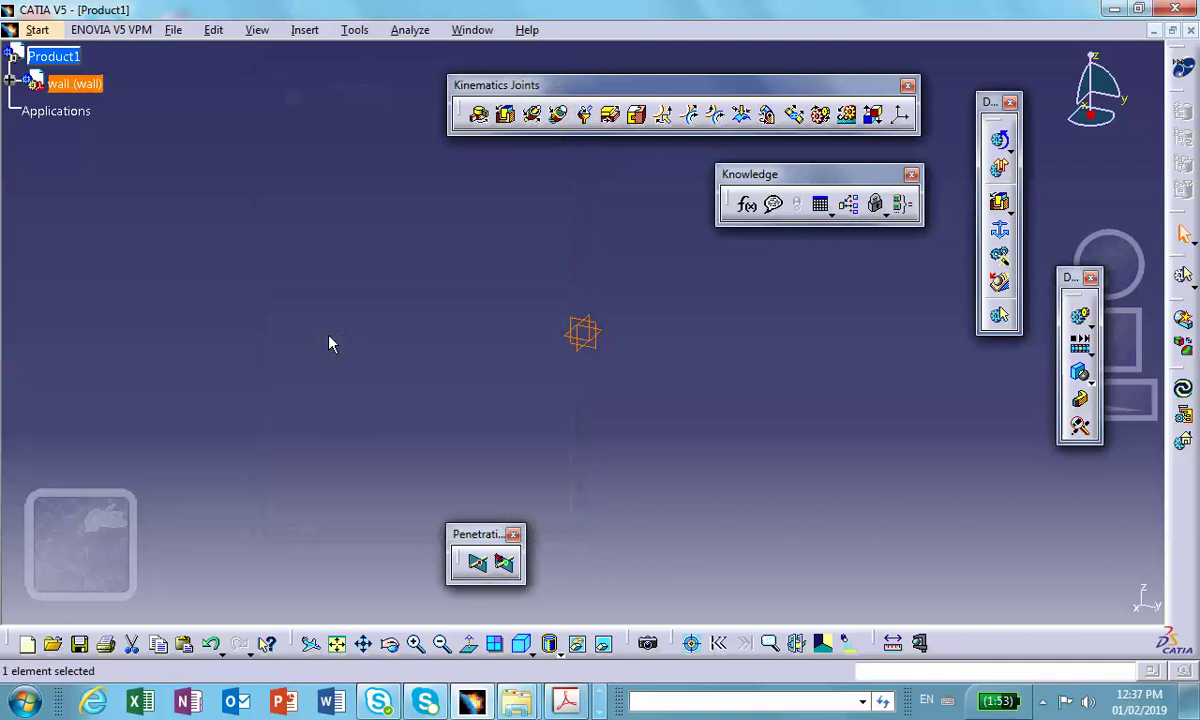
# - In the wall part, sketch on the yz plane a vertical line down to the origin and a horizontal line about 7.9 in long
pyautogui.click(10, 78)
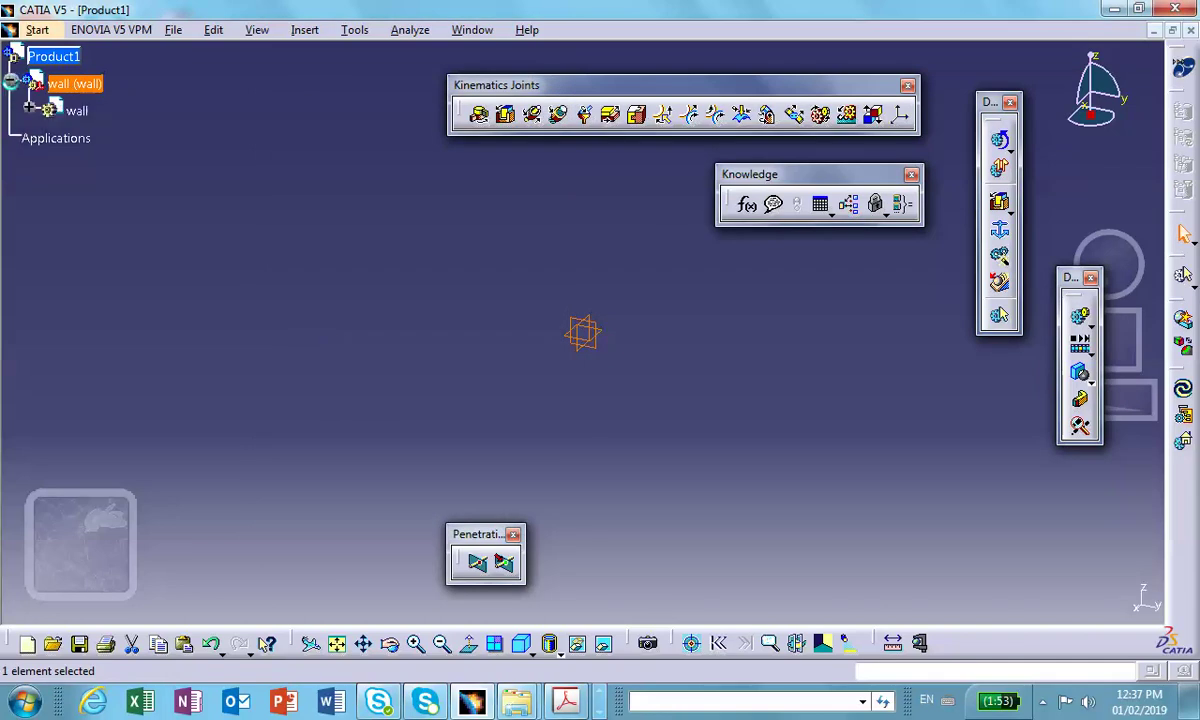
pyautogui.doubleClick(78, 111)
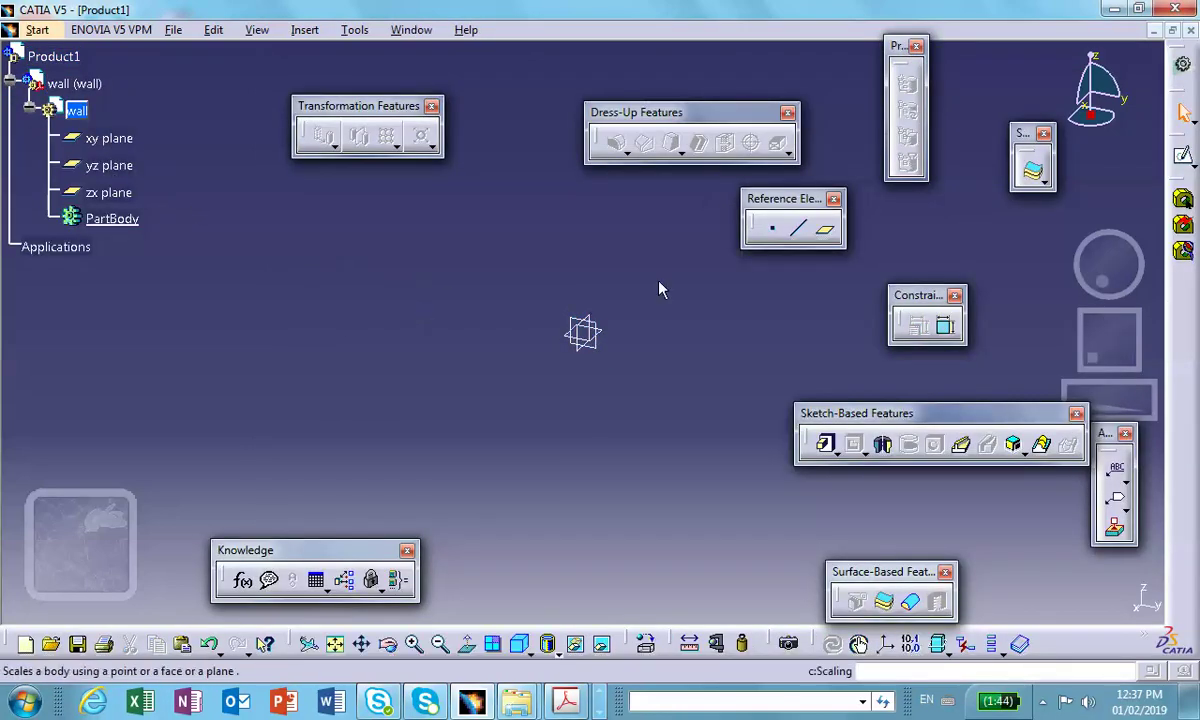
pyautogui.click(600, 330)
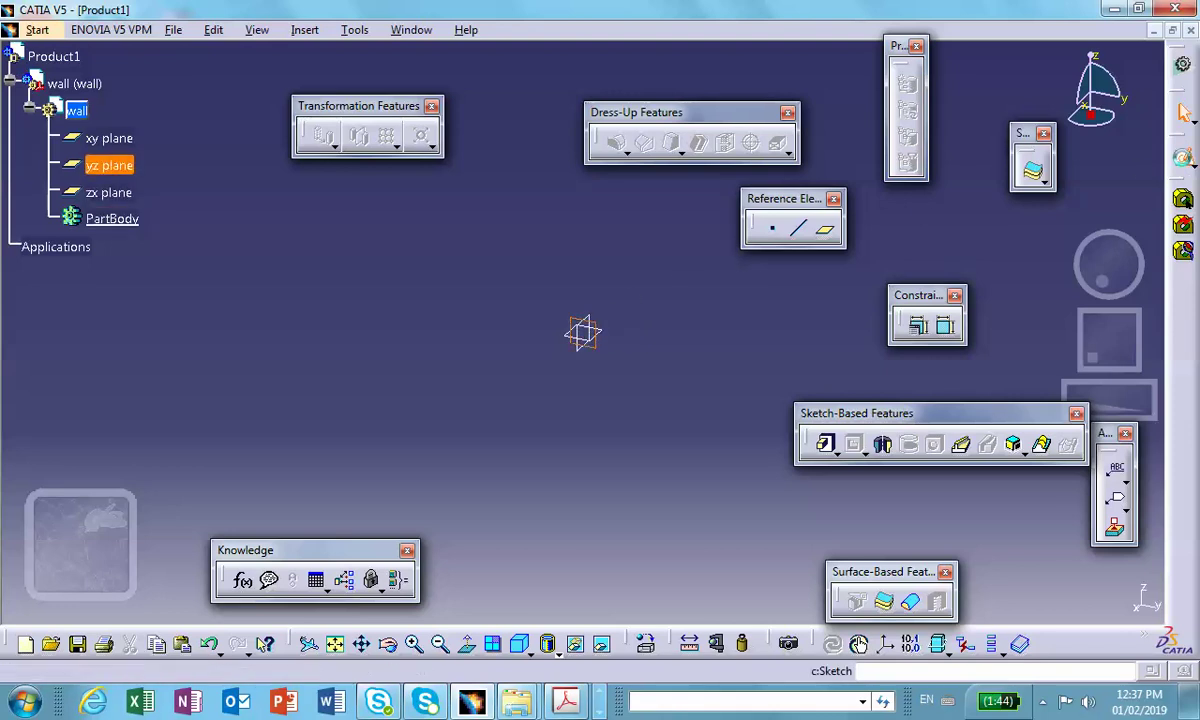
pyautogui.click(1183, 163)
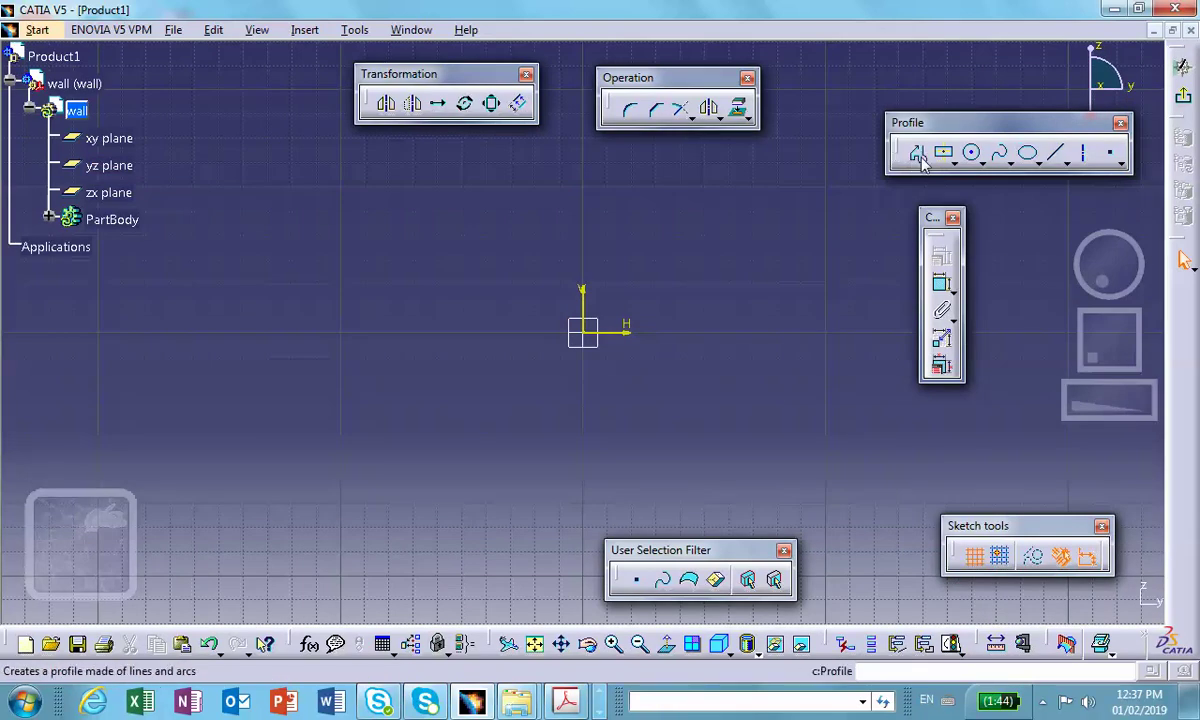
pyautogui.click(917, 155)
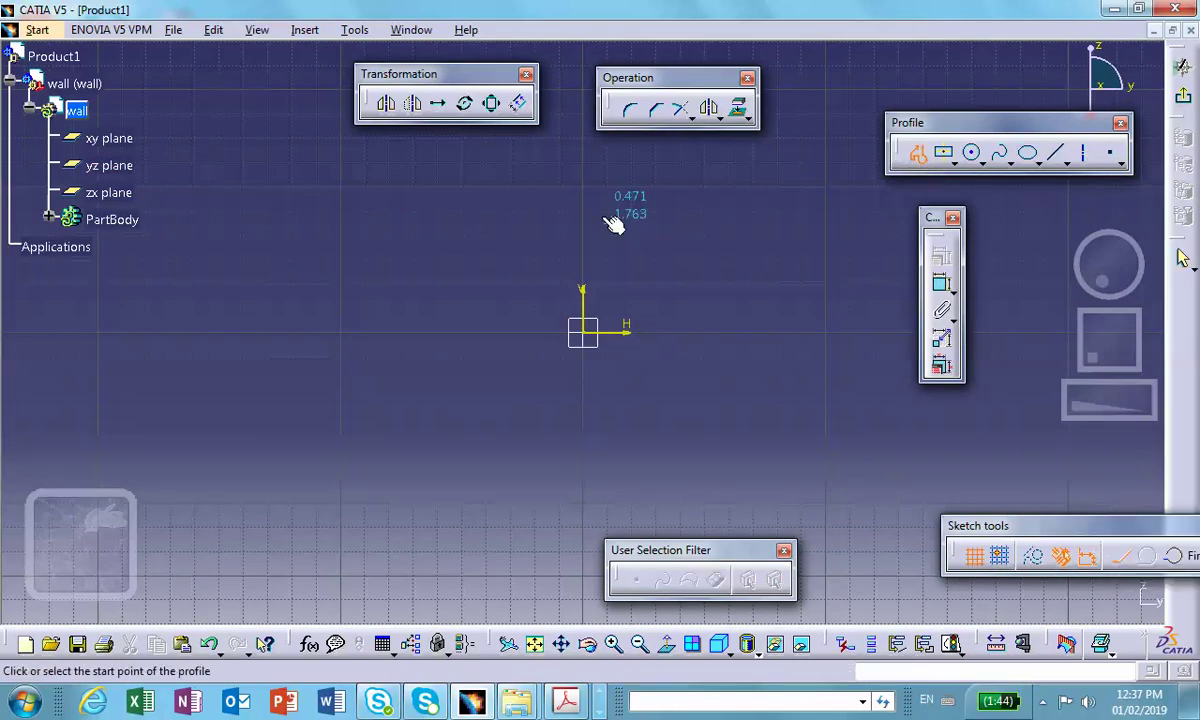
pyautogui.click(589, 142)
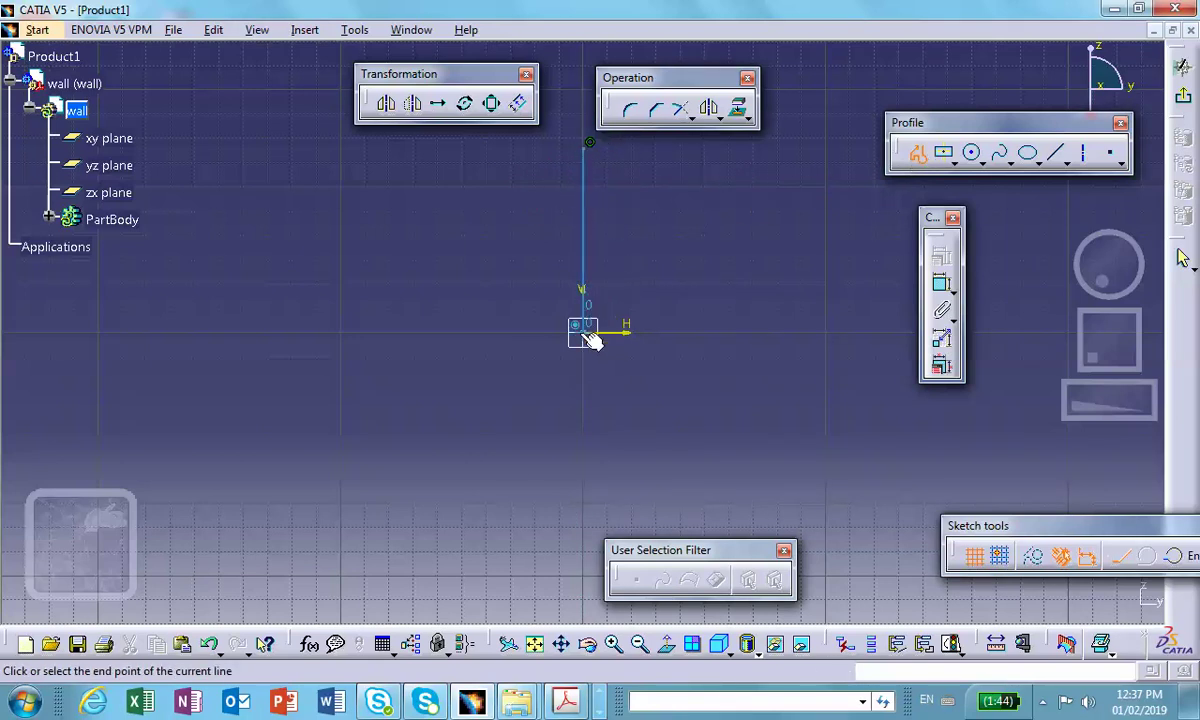
pyautogui.click(586, 330)
pyautogui.moveTo(895, 332); pyautogui.dragTo(468, 350, button='middle')
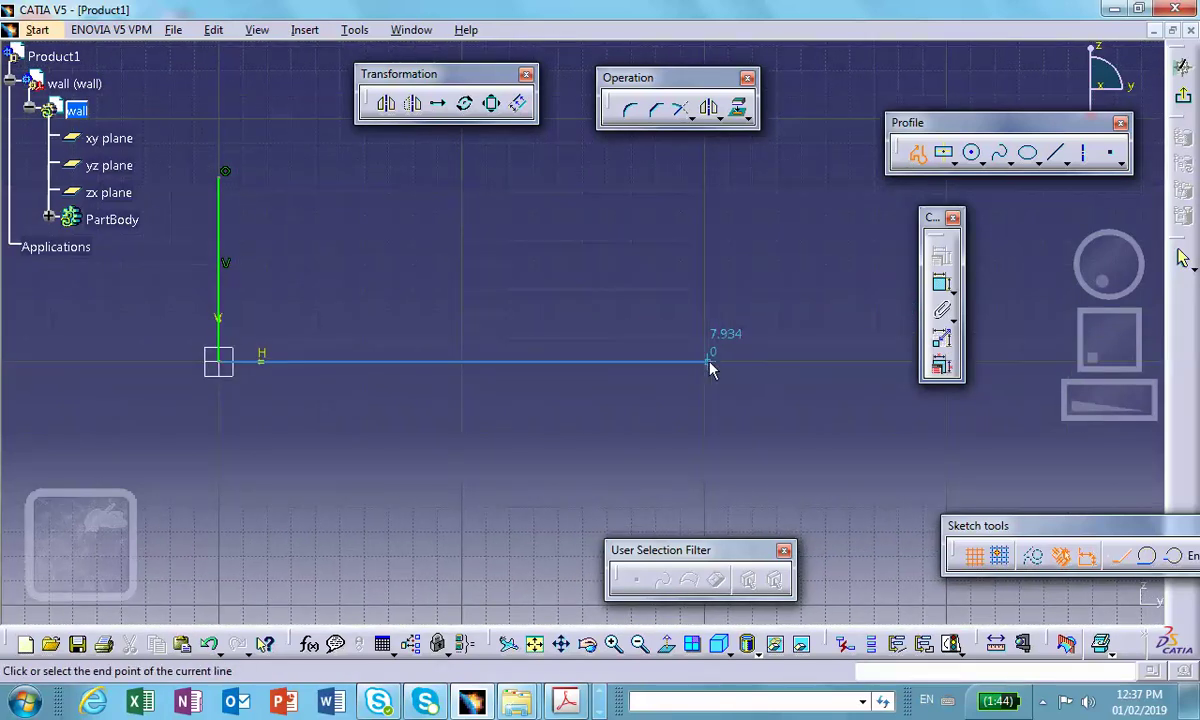
pyautogui.doubleClick(707, 362)
pyautogui.click(1183, 66)
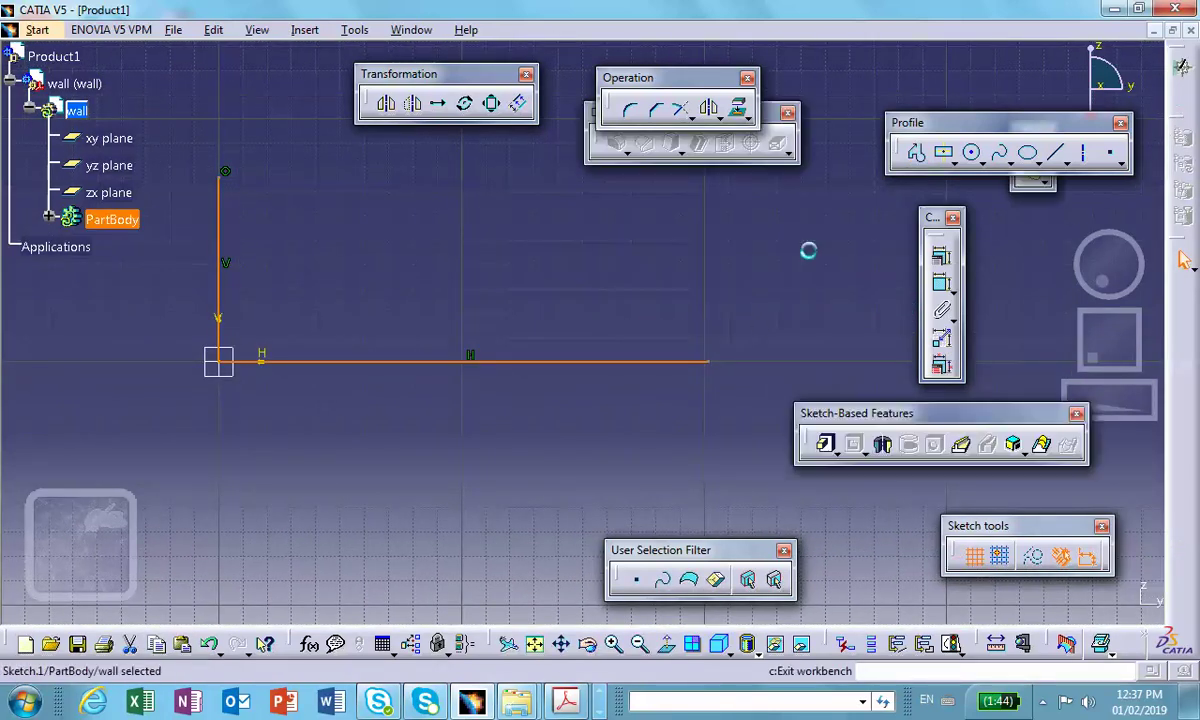
pyautogui.click(702, 268)
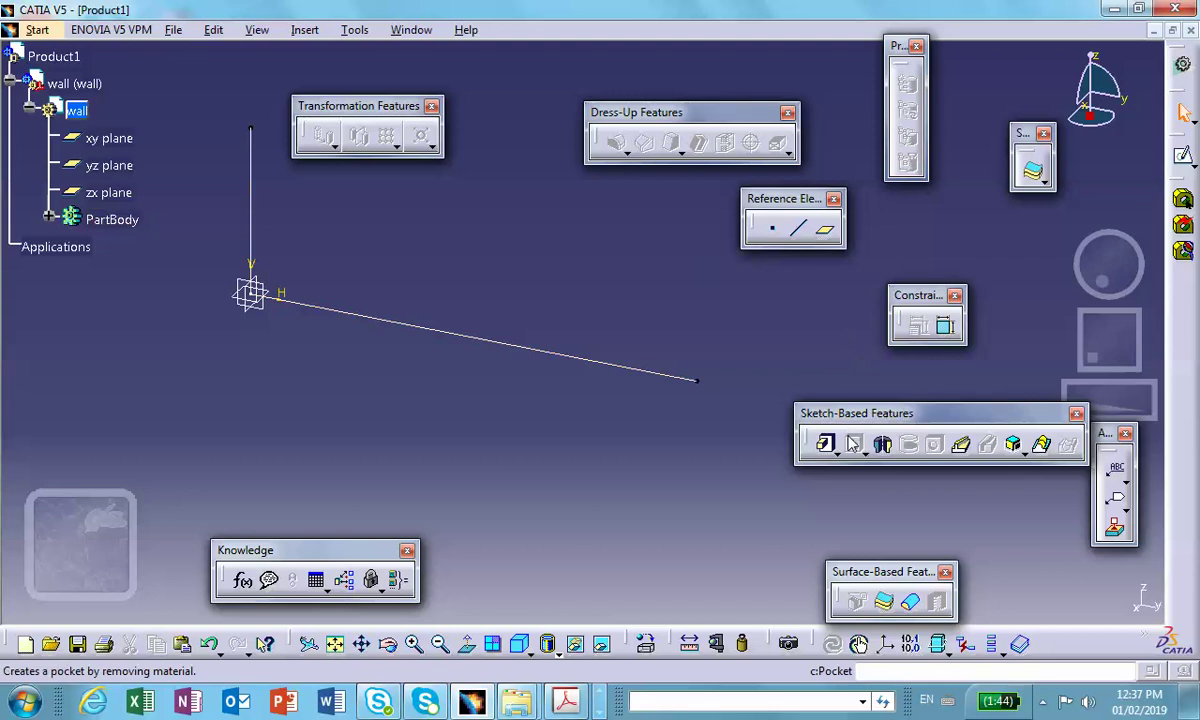
# - Pad the L-shaped sketch 0.787 in as a thick profile with Thickness1 of 0.5 in, then reactivate the top-level product
pyautogui.click(828, 447)
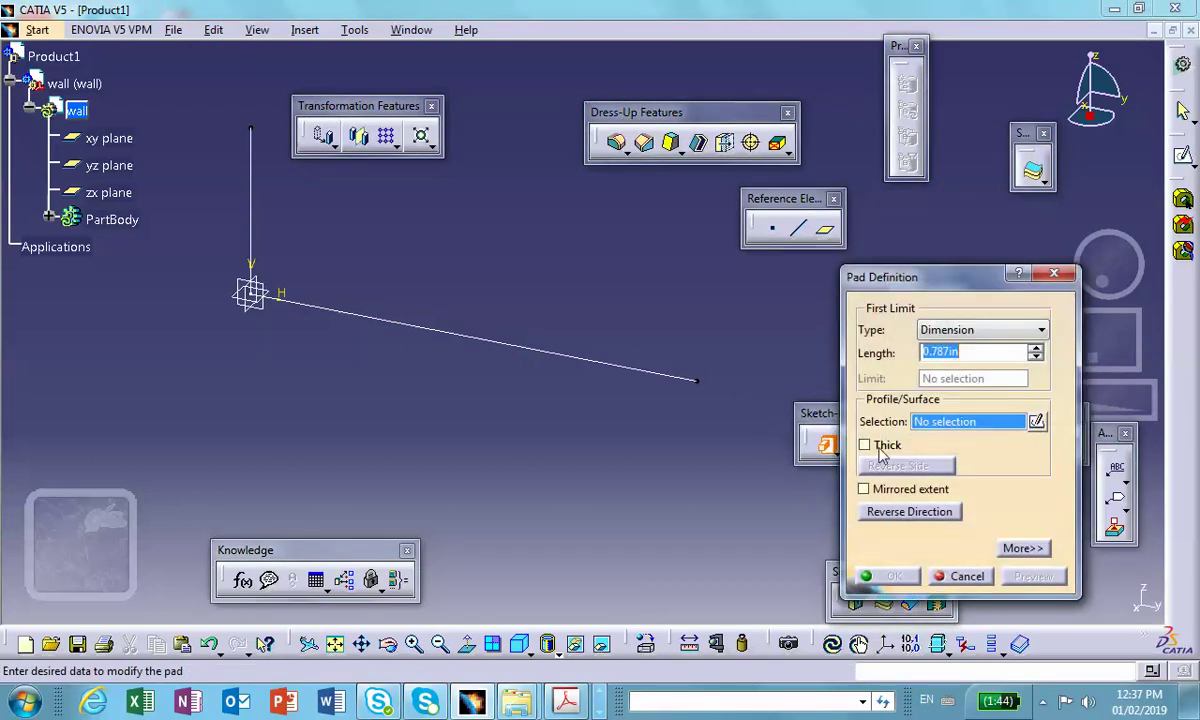
pyautogui.click(864, 445)
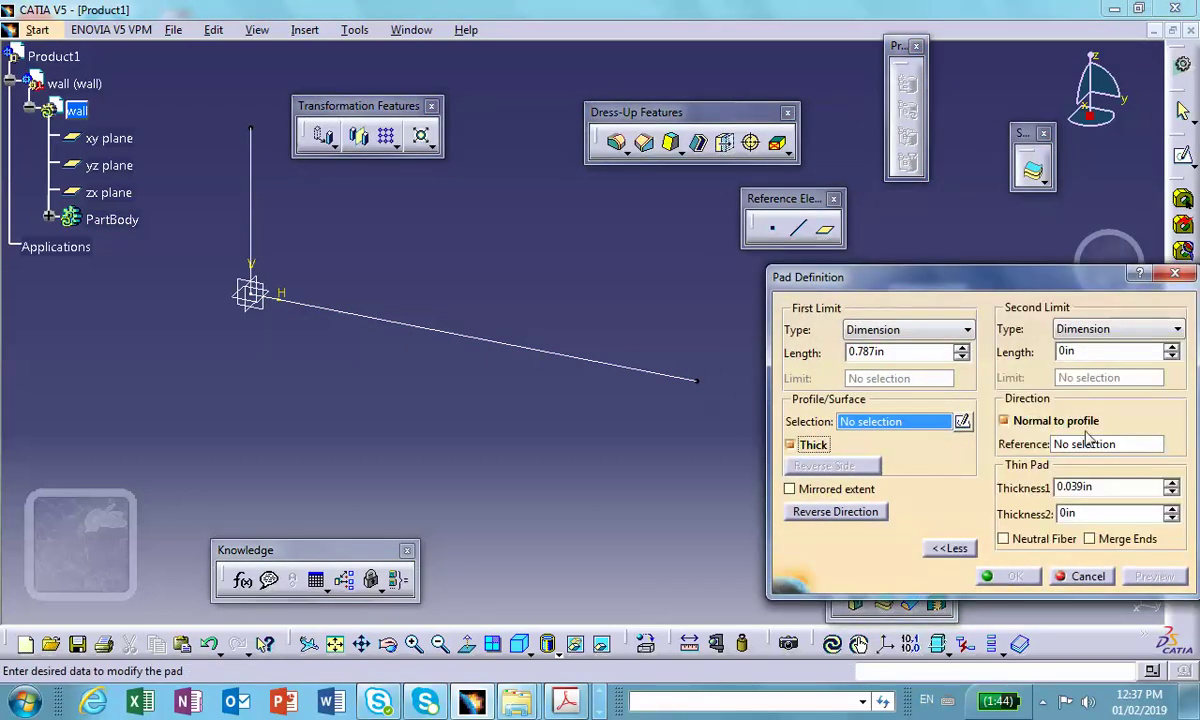
pyautogui.doubleClick(1100, 487)
pyautogui.press('BackSpace')
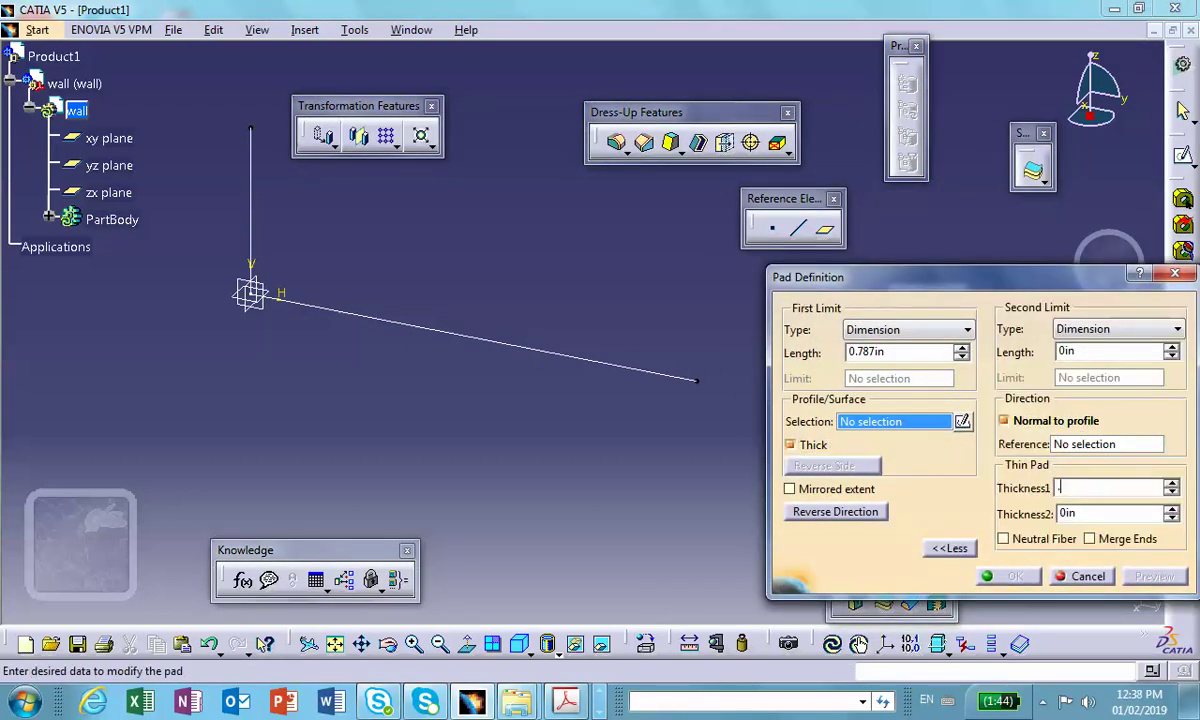
pyautogui.write('.5')
pyautogui.press('Return')
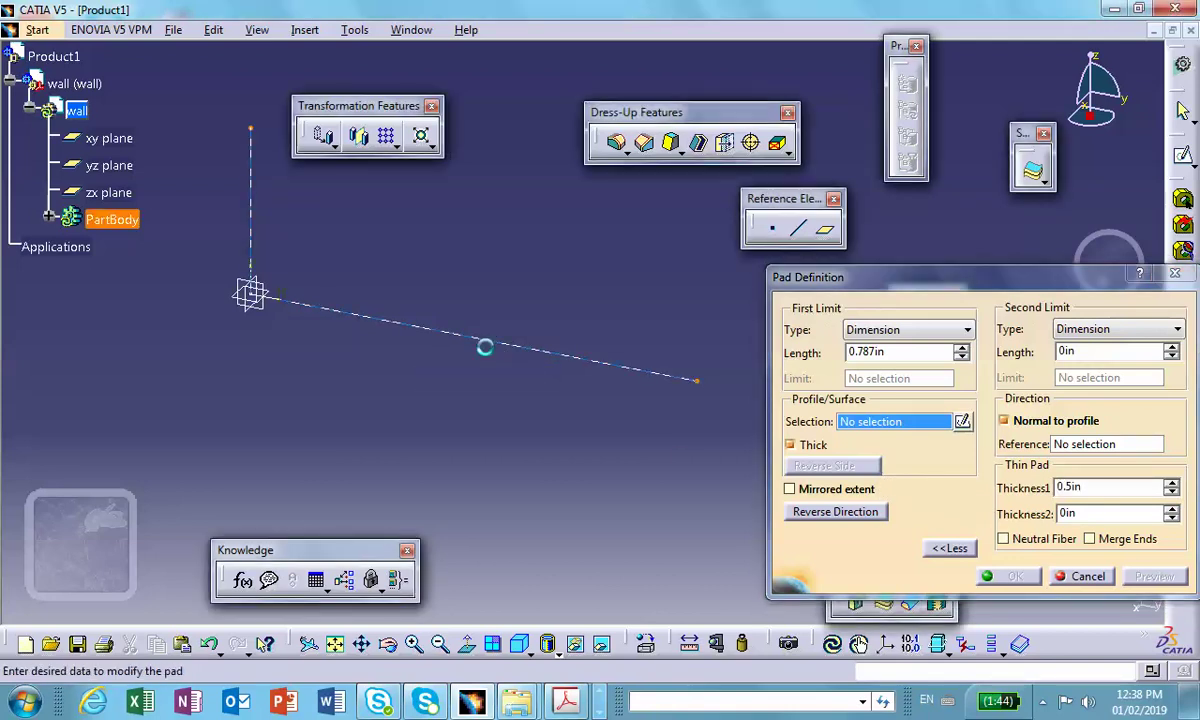
pyautogui.click(484, 346)
pyautogui.click(1008, 576)
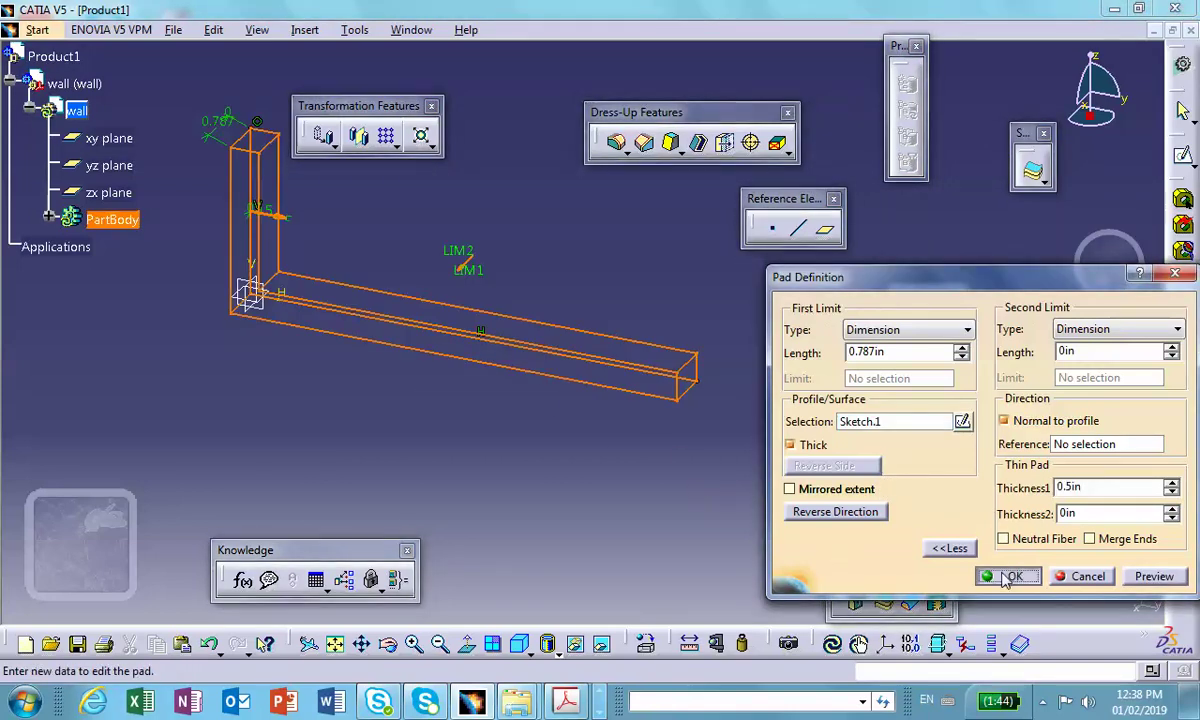
pyautogui.moveTo(485, 458); pyautogui.dragTo(437, 468, button='middle')
pyautogui.doubleClick(54, 115)
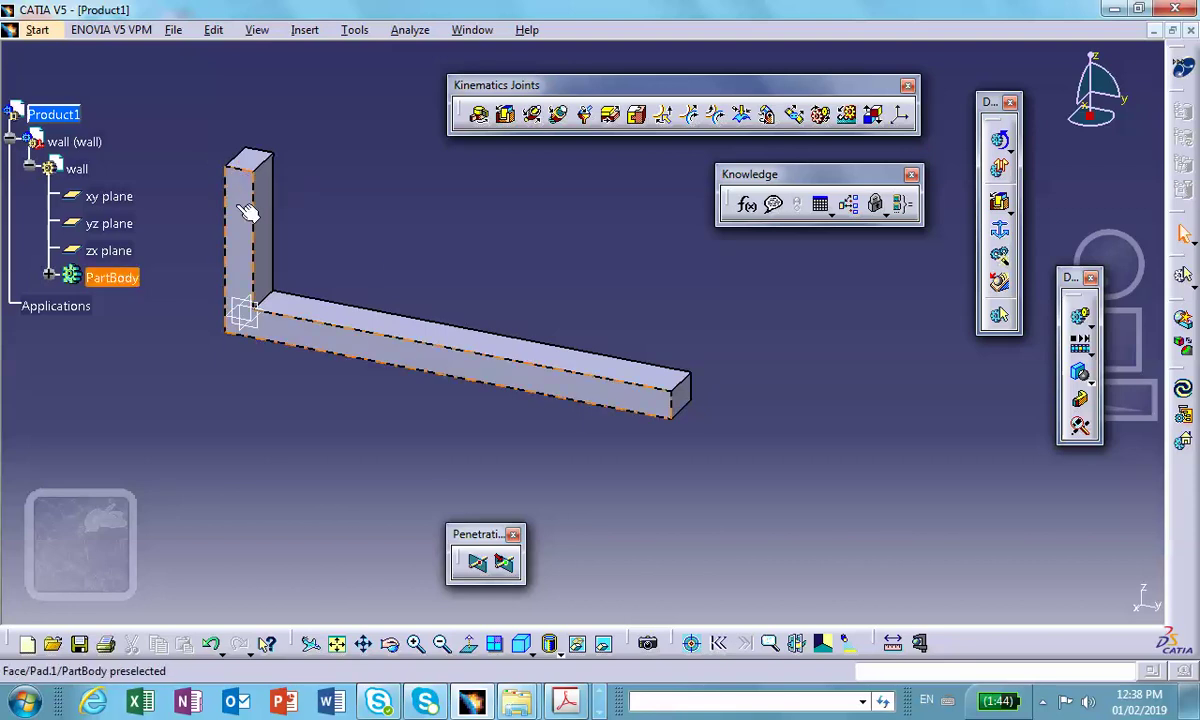
# - Reopen the sketch under the wall's pad and lengthen the vertical line by moving its upper endpoint higher
pyautogui.click(48, 274)
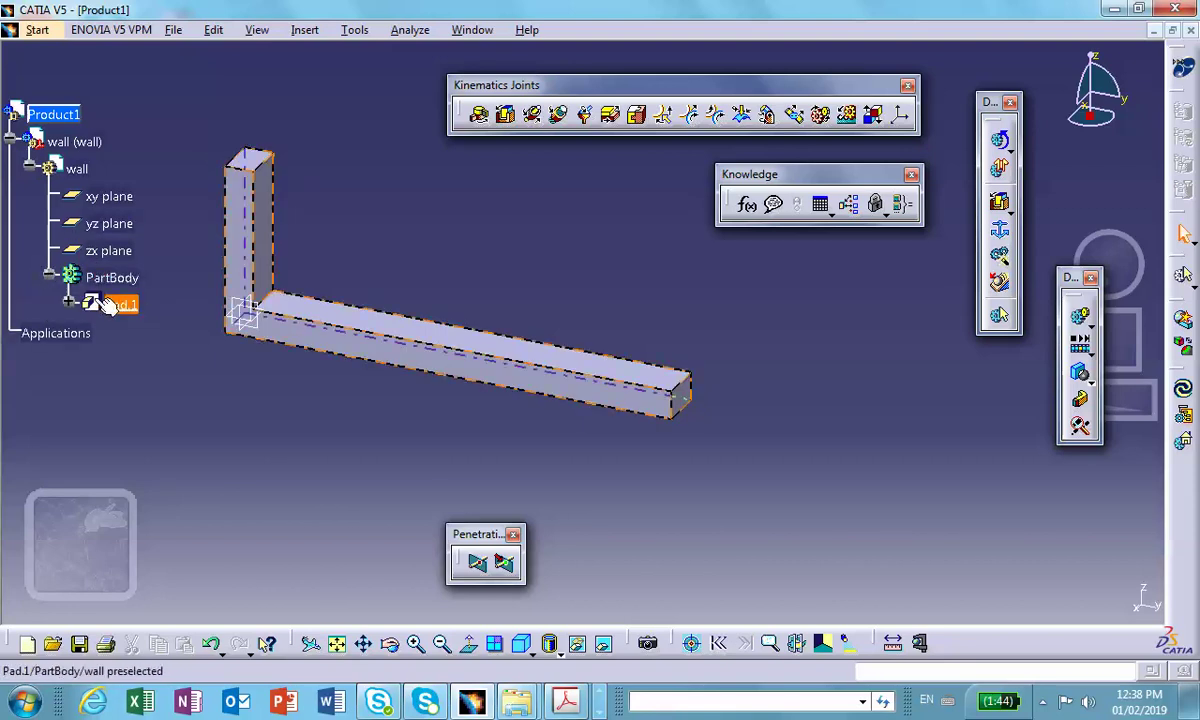
pyautogui.click(68, 301)
pyautogui.click(152, 333)
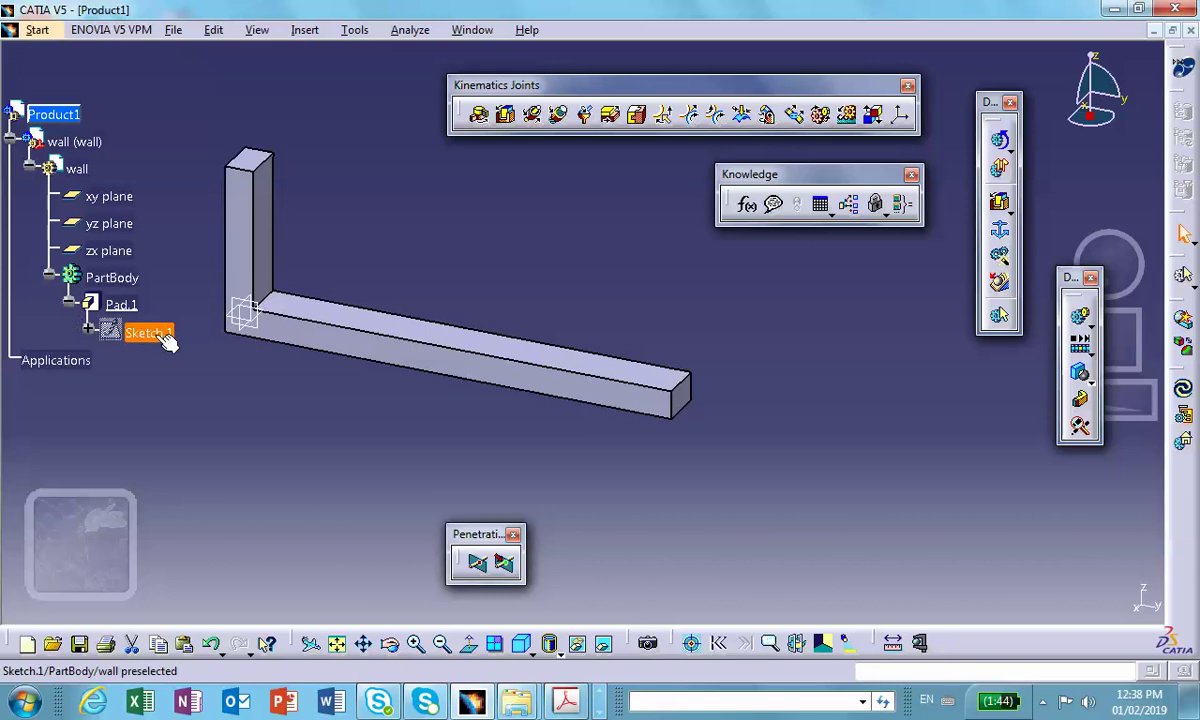
pyautogui.doubleClick(165, 333)
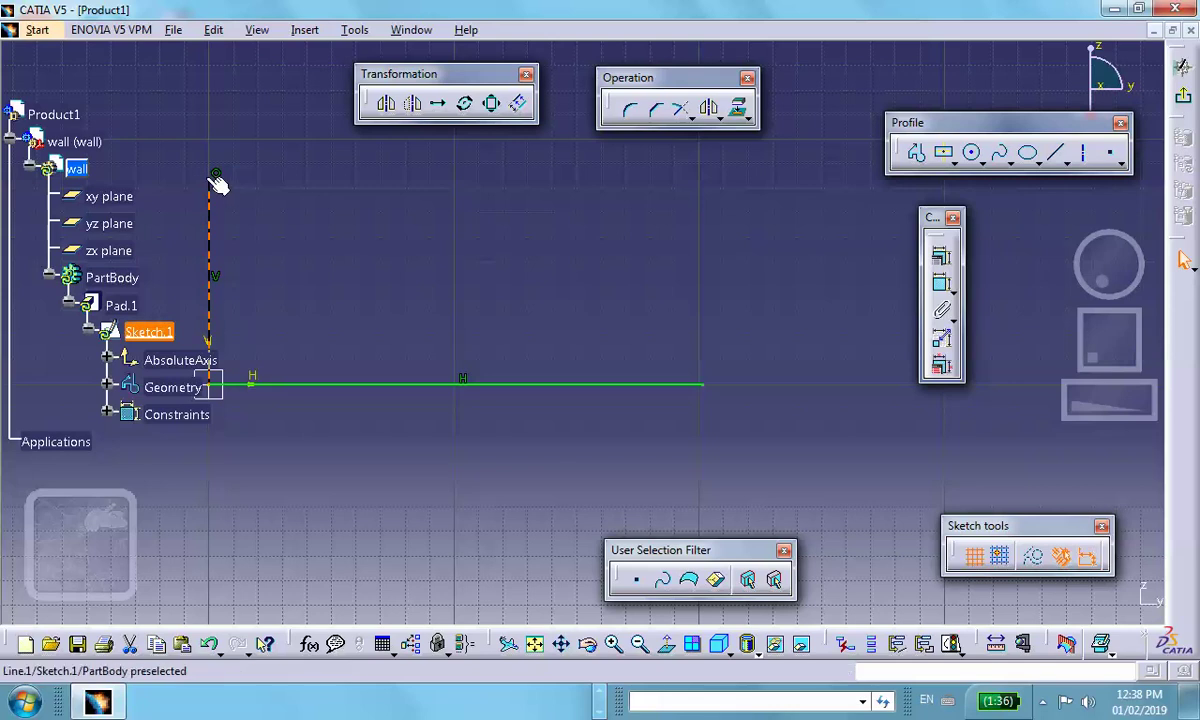
pyautogui.moveTo(207, 179); pyautogui.dragTo(214, 97)
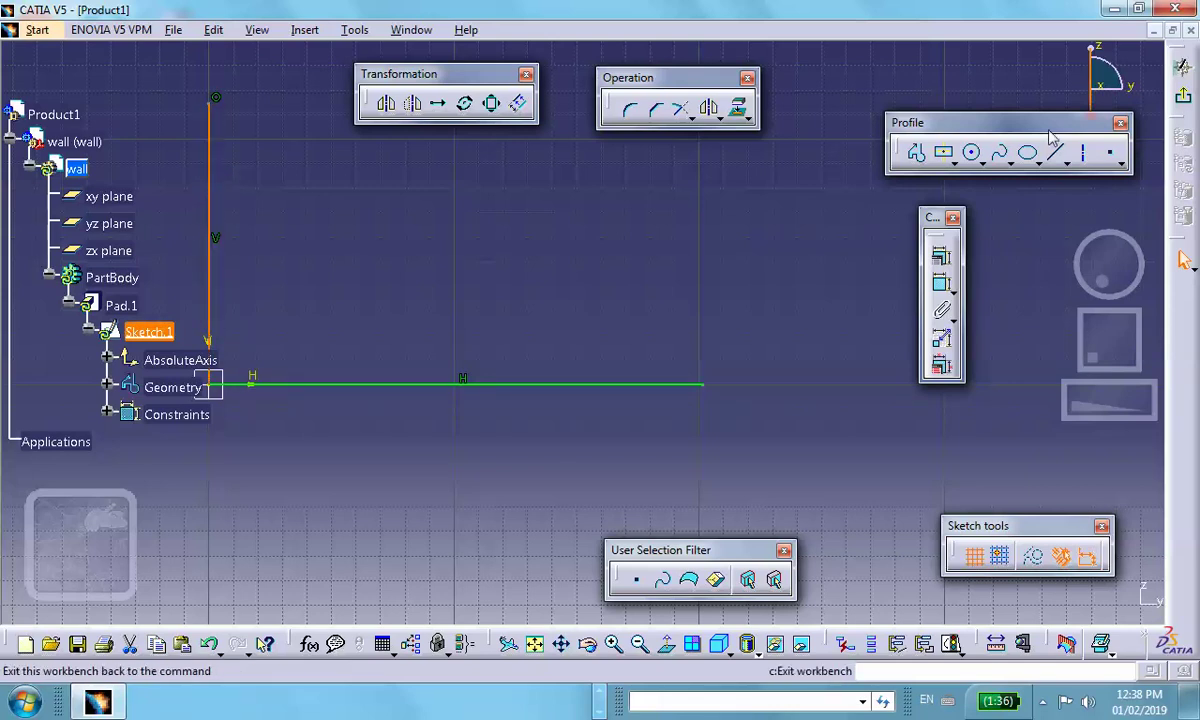
# - Leave the wall sketch, reactivate the top-level product and insert a new part that uses the assembly's origin point
pyautogui.click(1184, 96)
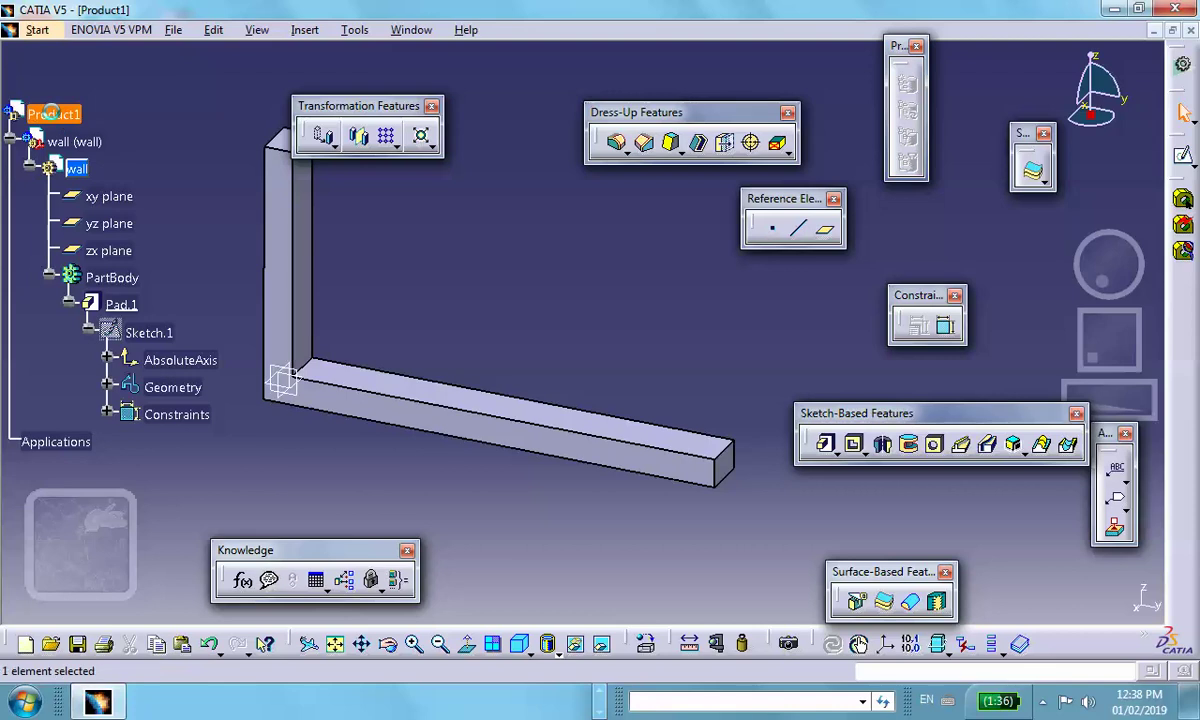
pyautogui.doubleClick(62, 116)
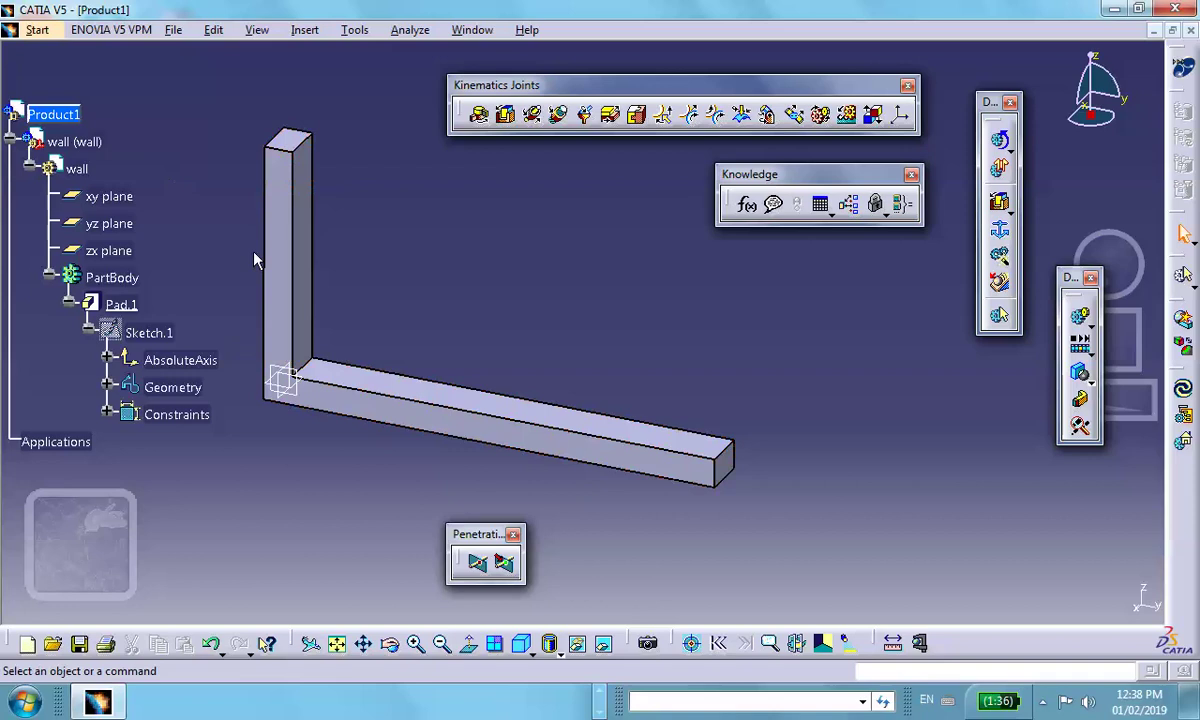
pyautogui.click(305, 31)
pyautogui.click(150, 327)
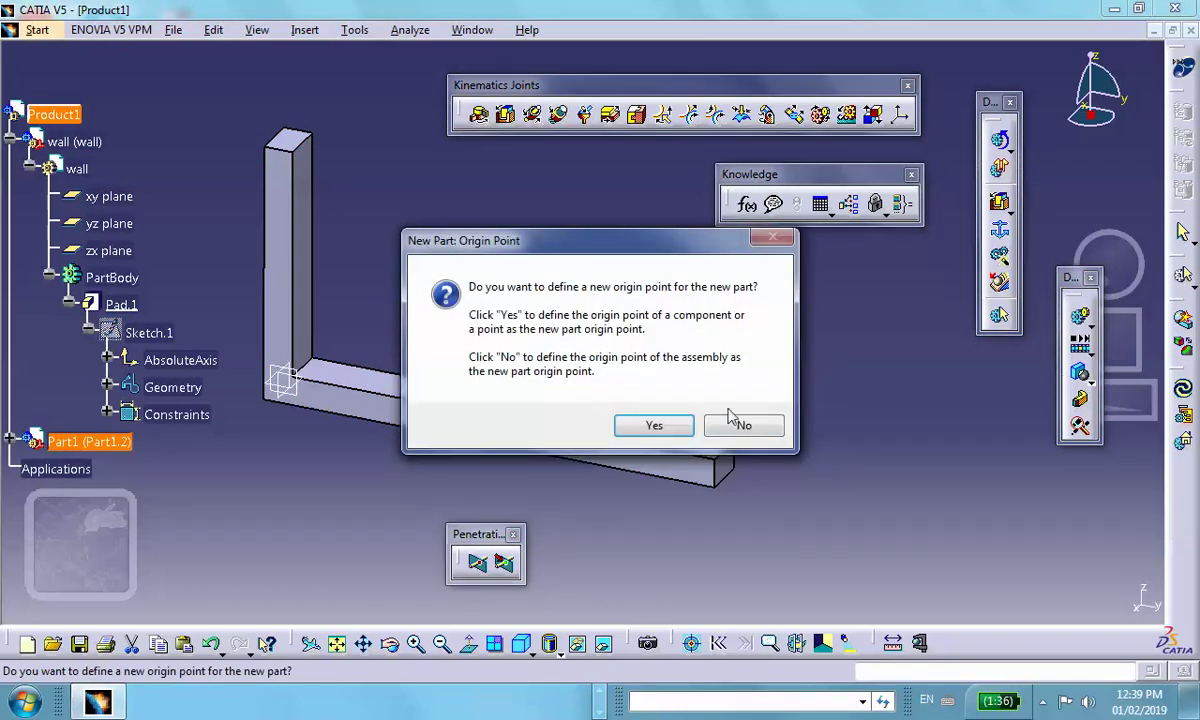
pyautogui.click(744, 425)
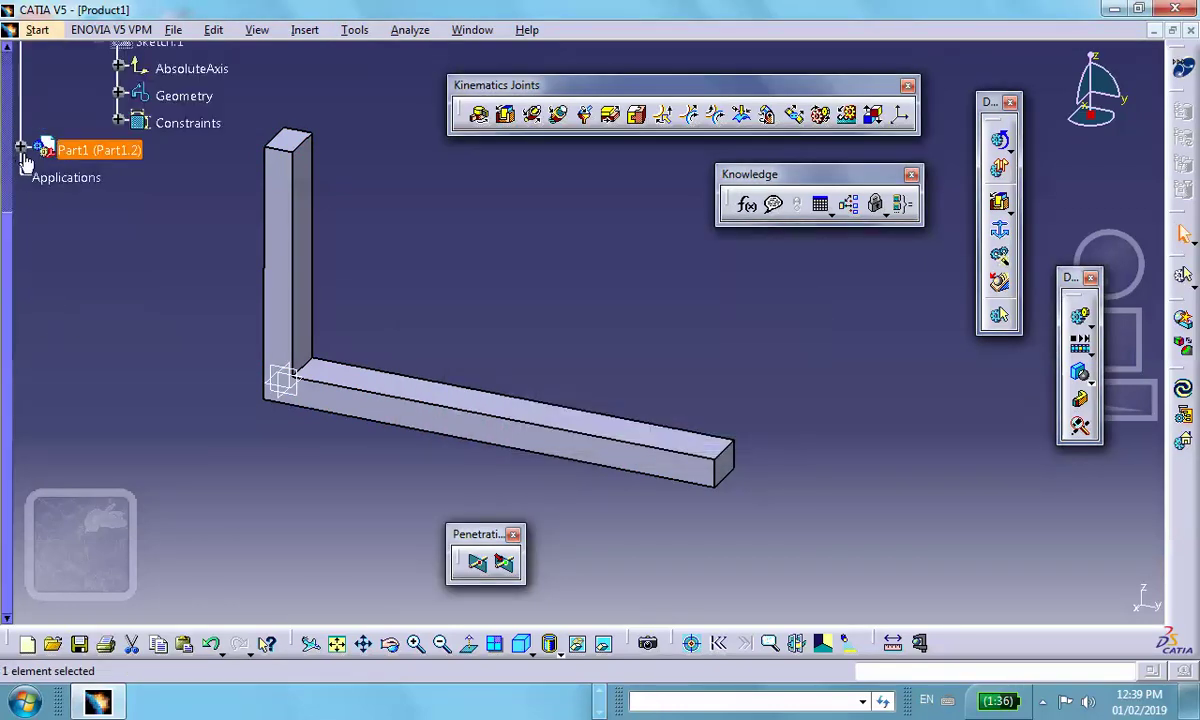
# - Set both the instance name and the part number of the new part to ladder
pyautogui.click(20, 149)
pyautogui.rightClick(122, 155)
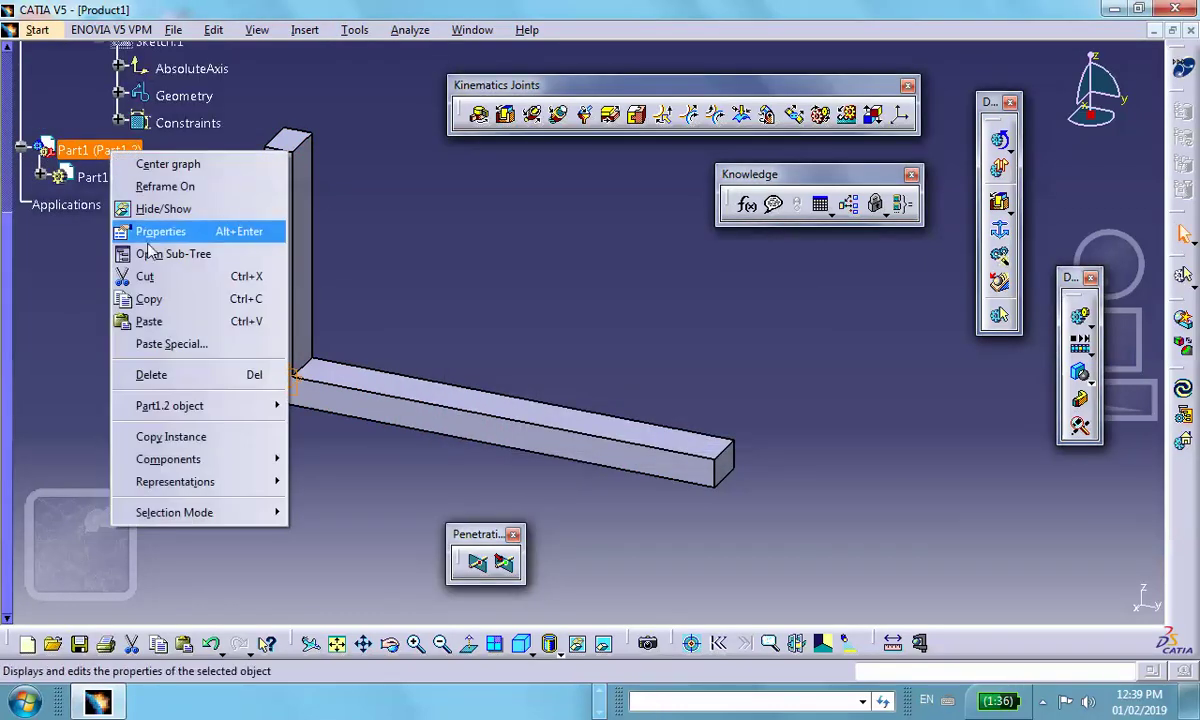
pyautogui.click(160, 231)
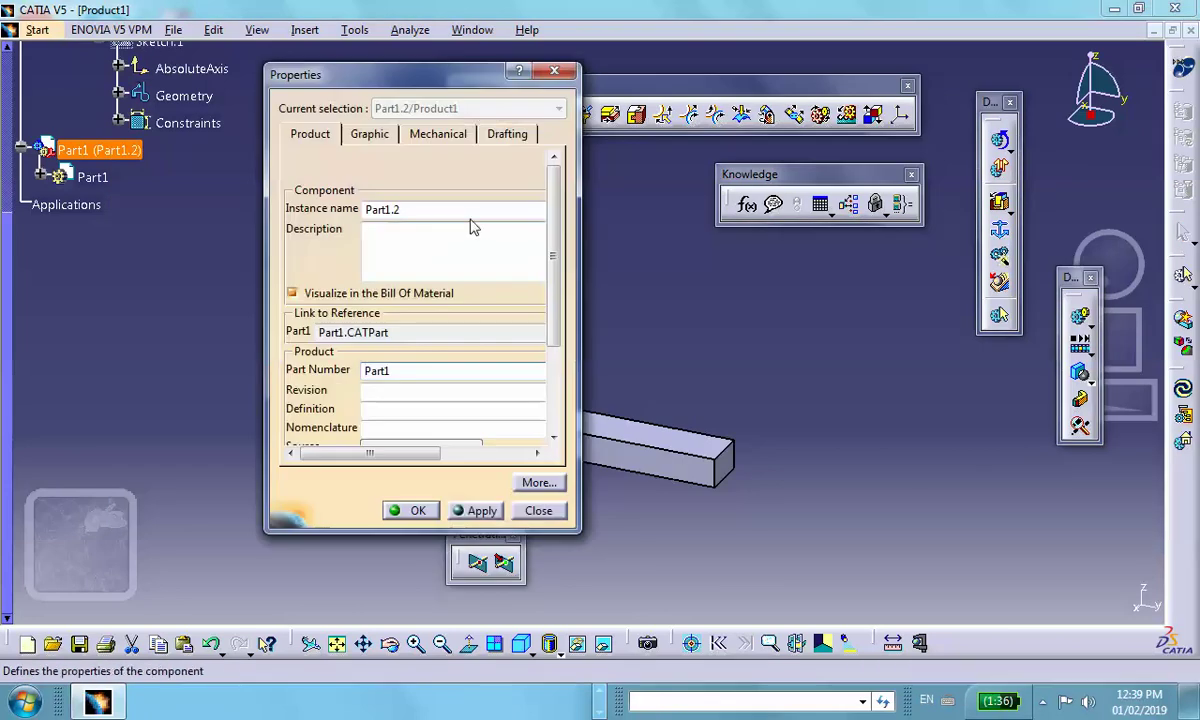
pyautogui.press('BackSpace')
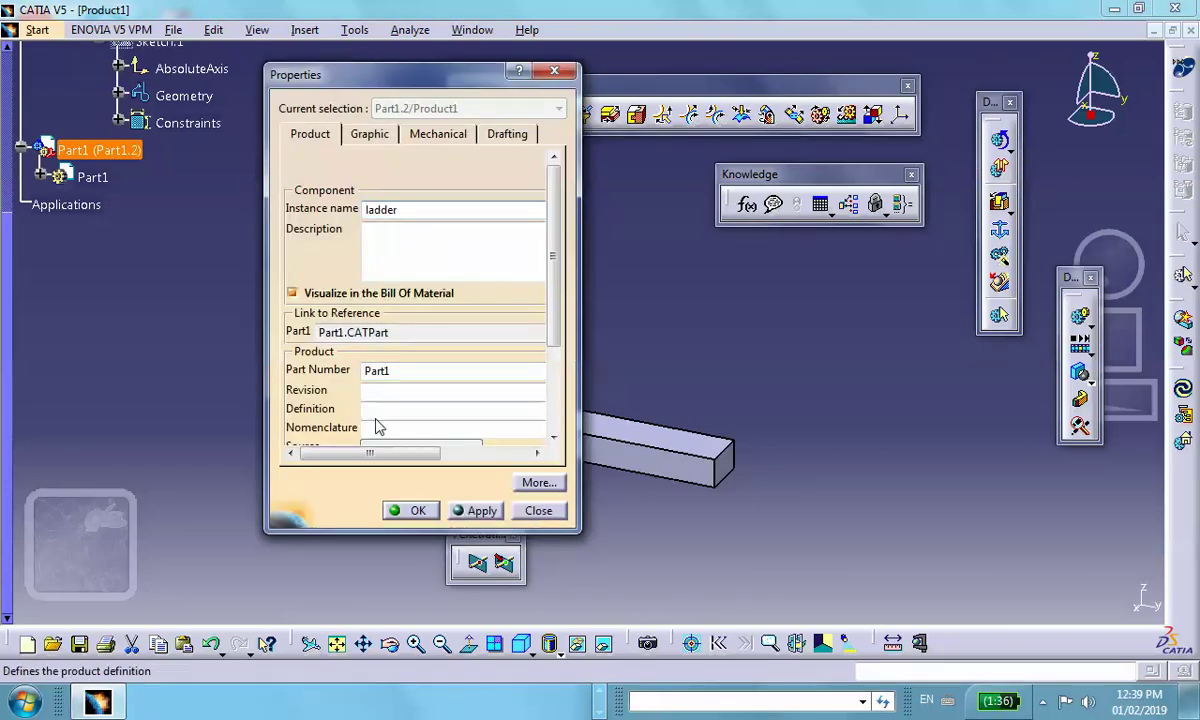
pyautogui.moveTo(392, 371); pyautogui.dragTo(313, 362)
pyautogui.write('ladder')
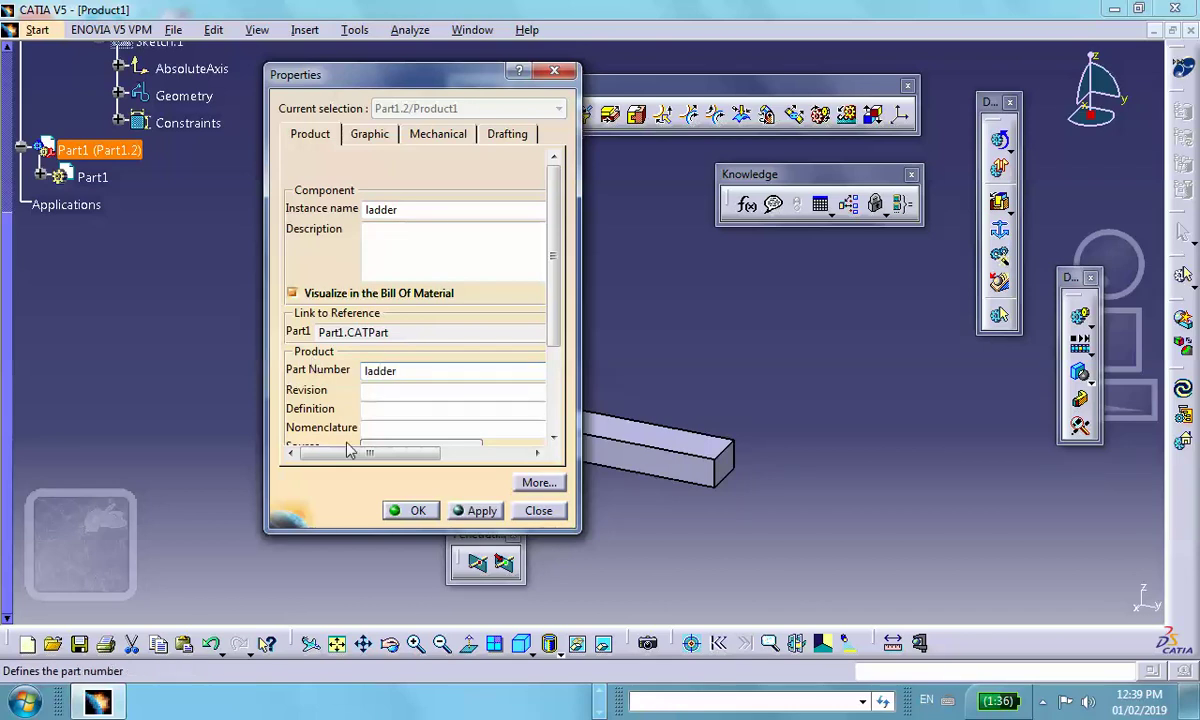
pyautogui.click(410, 508)
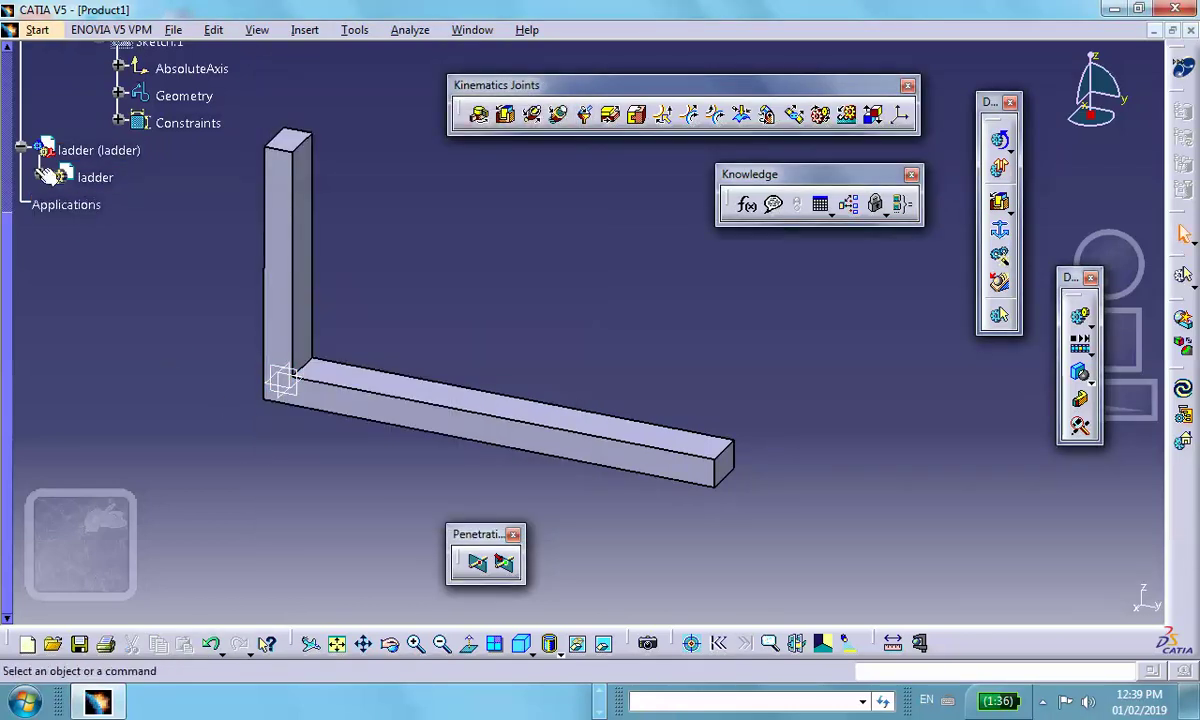
# - In the ladder part, sketch on the wall's front L-shaped face a closed slot profile with tangent rounded ends, sloping down toward the floor's free end
pyautogui.click(40, 177)
pyautogui.doubleClick(88, 177)
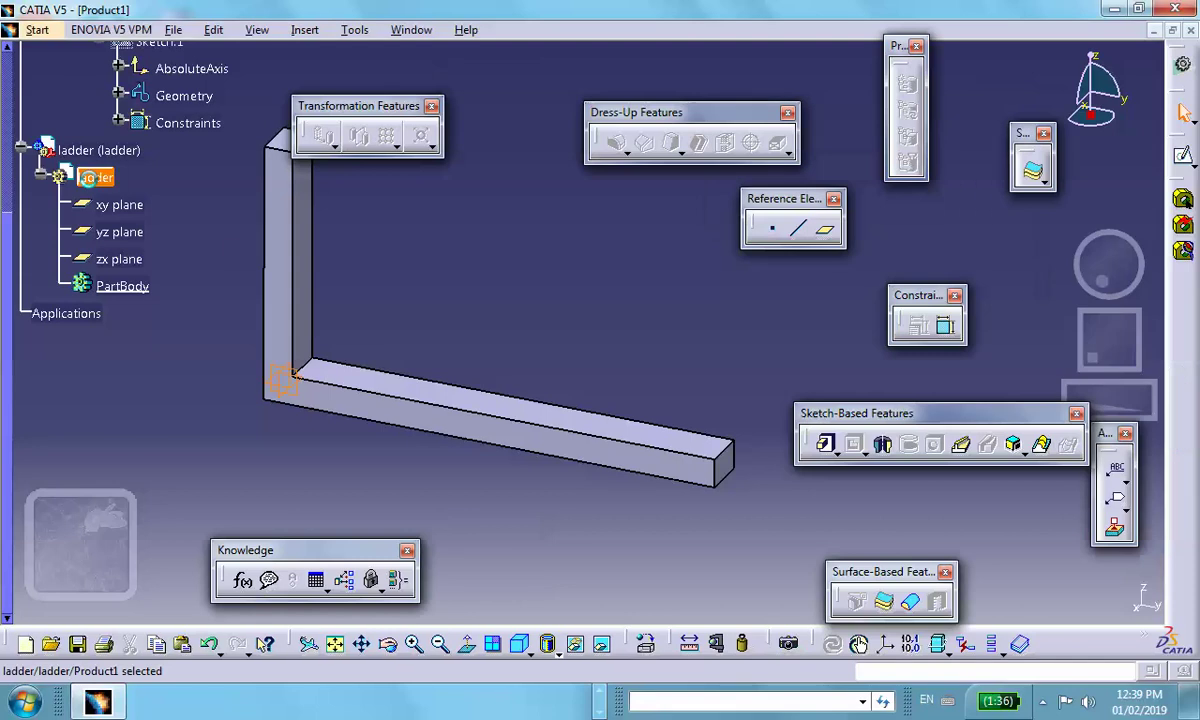
pyautogui.click(380, 263)
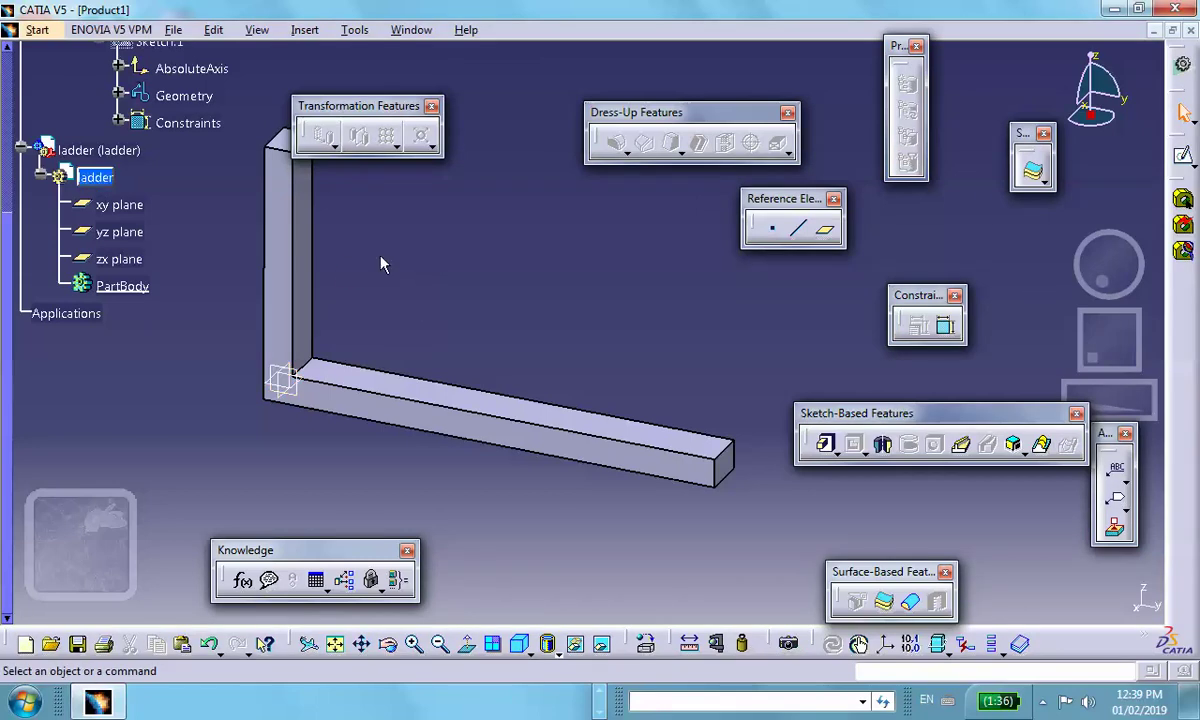
pyautogui.click(289, 276)
pyautogui.click(1031, 171)
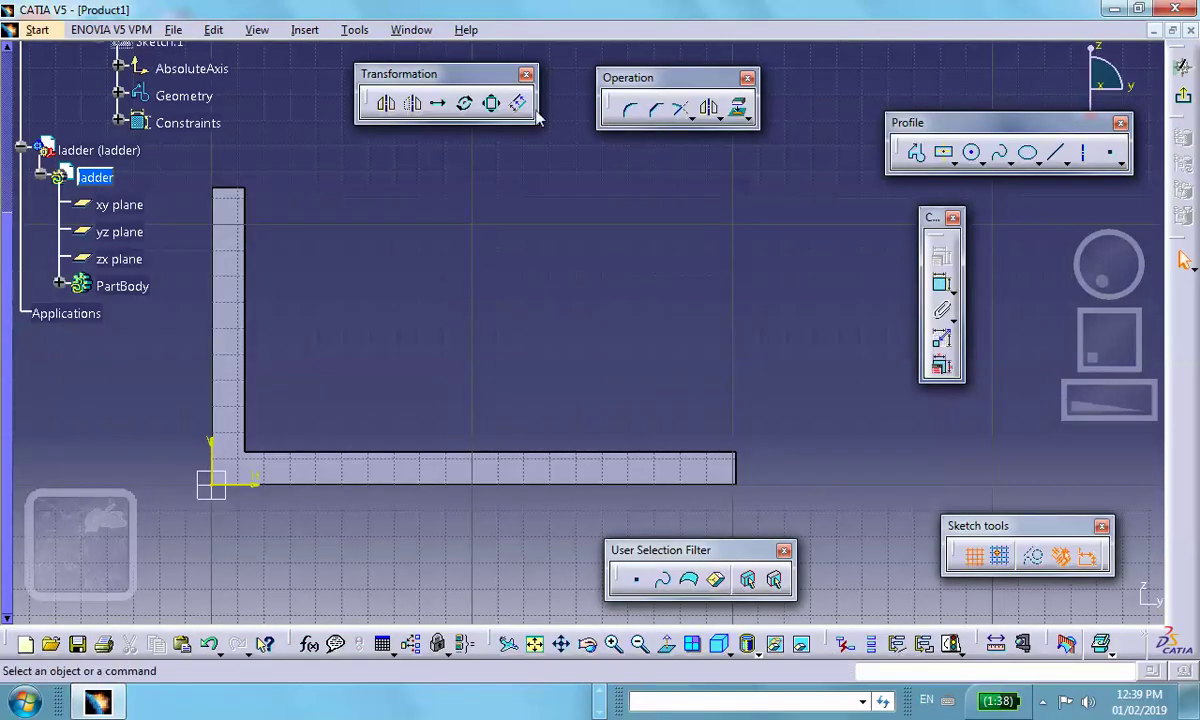
pyautogui.click(918, 154)
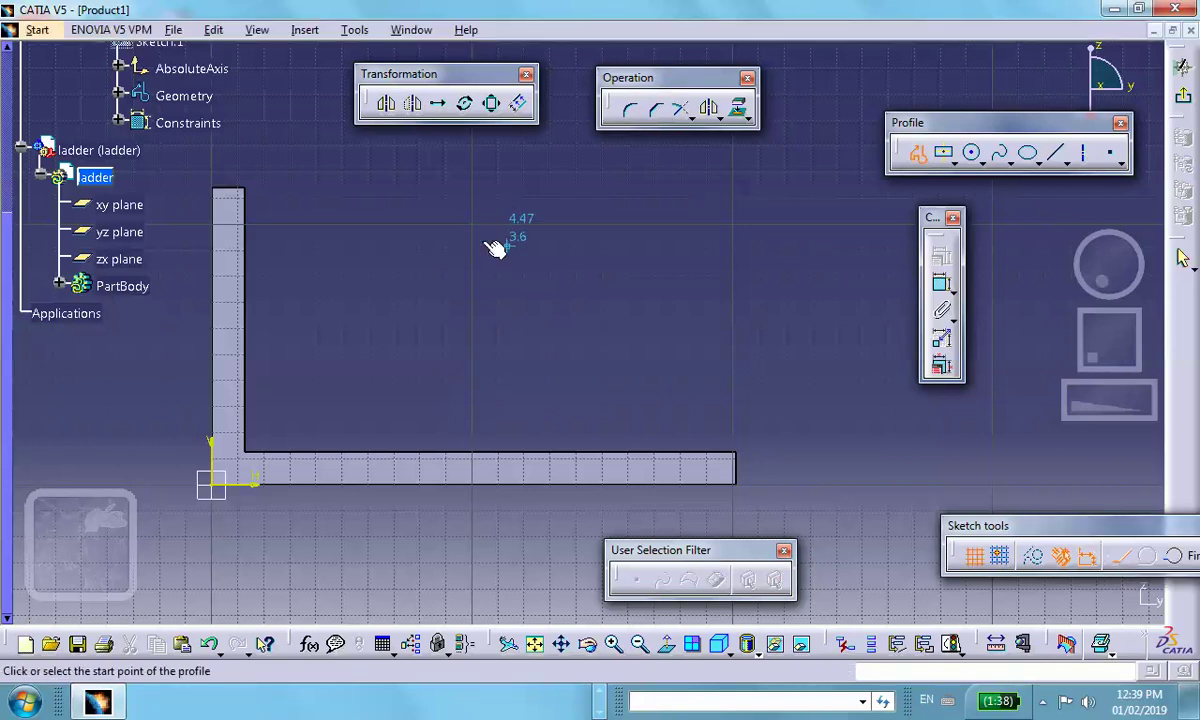
pyautogui.click(455, 235)
pyautogui.click(727, 345)
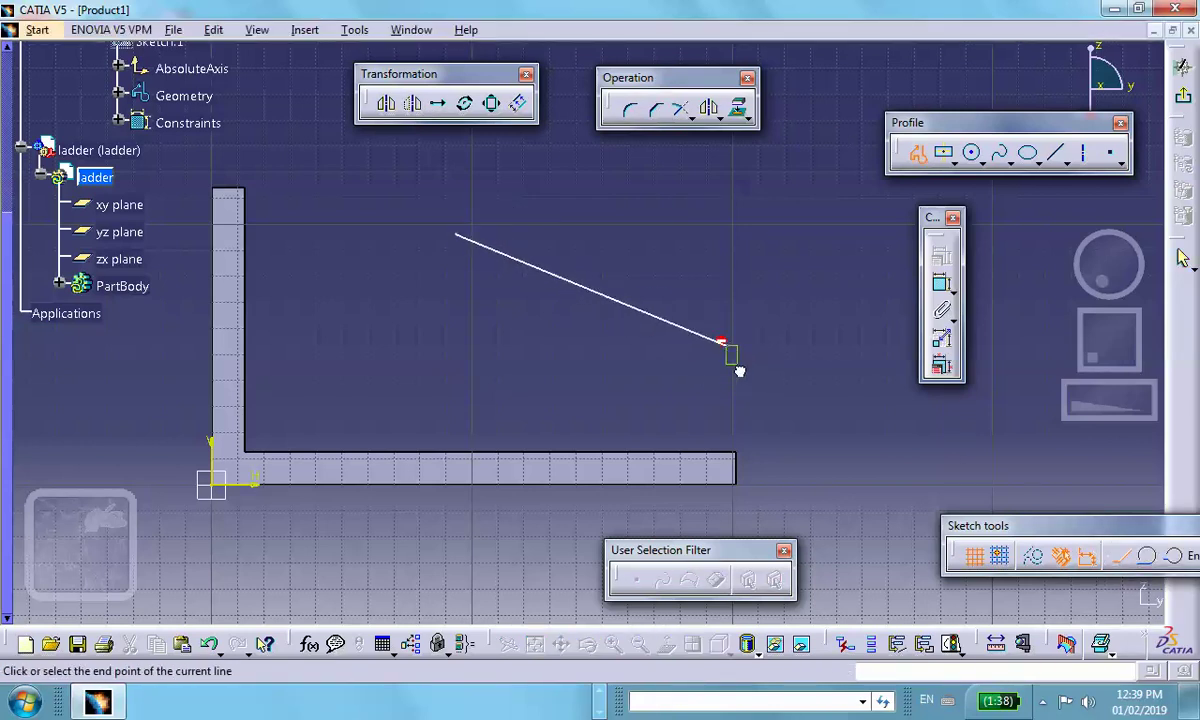
pyautogui.click(713, 379)
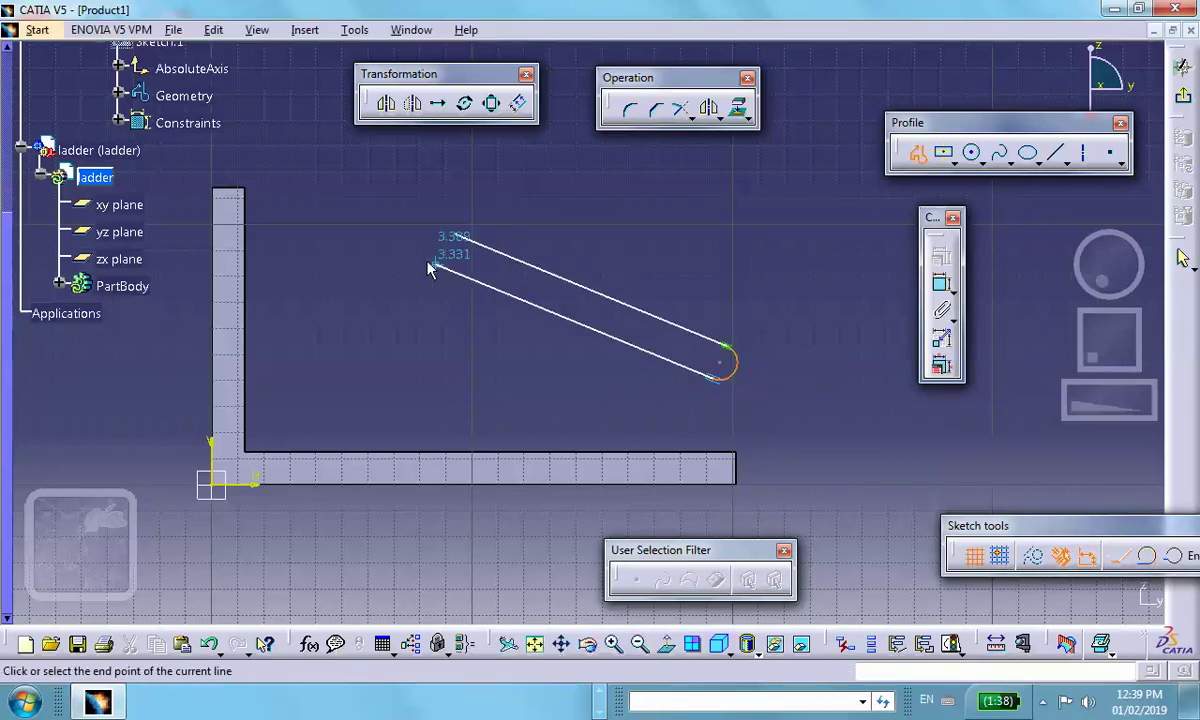
pyautogui.click(442, 267)
pyautogui.click(456, 236)
pyautogui.moveTo(522, 209); pyautogui.dragTo(531, 203, button='middle')
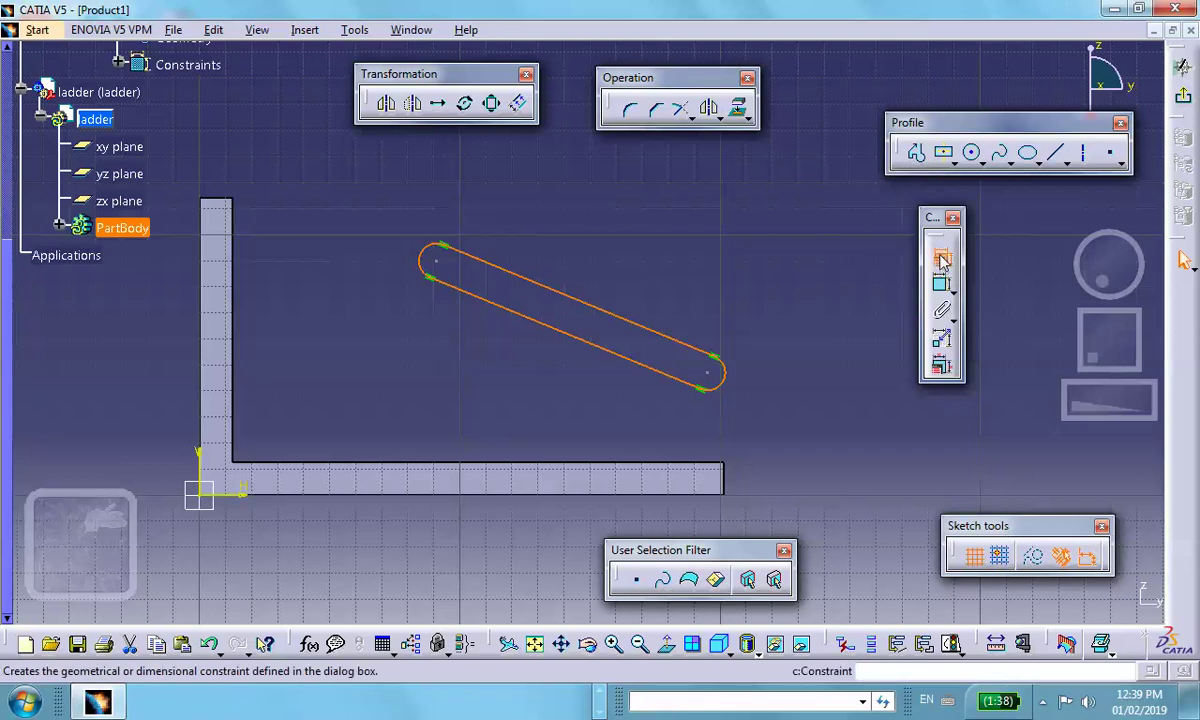
# - Add radius dimensions to both end arcs of the slot profile, setting the upper arc's radius to 0.25 in
pyautogui.click(941, 283)
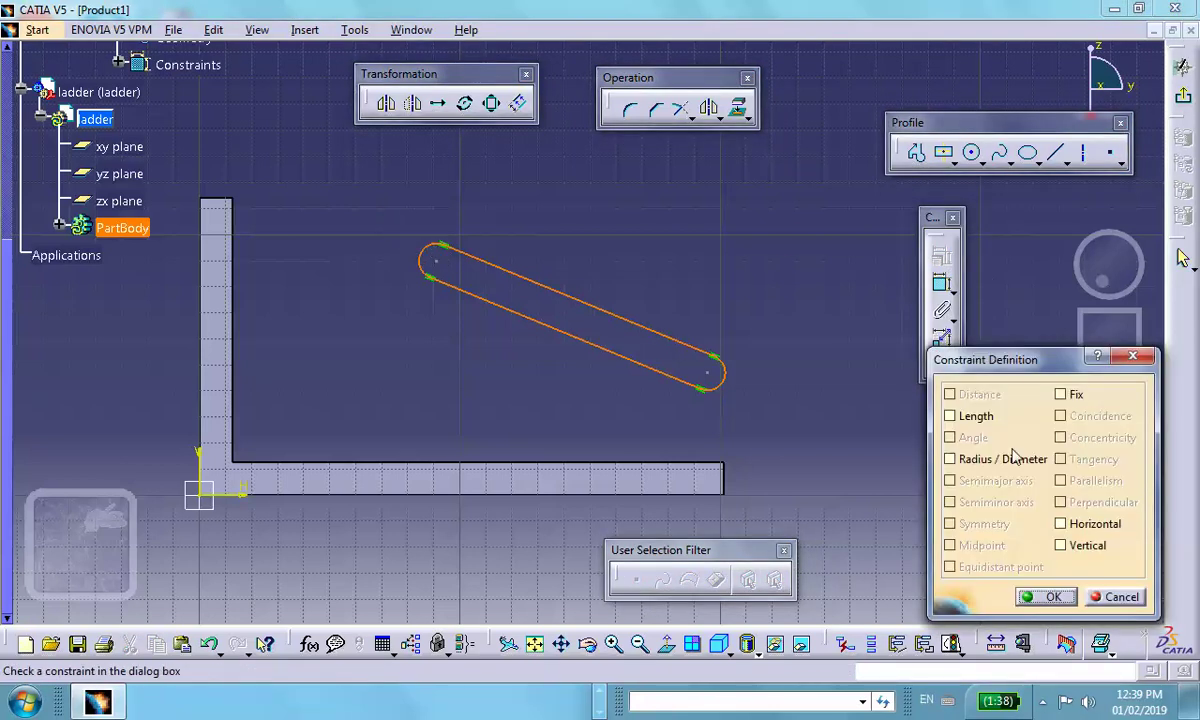
pyautogui.click(1118, 596)
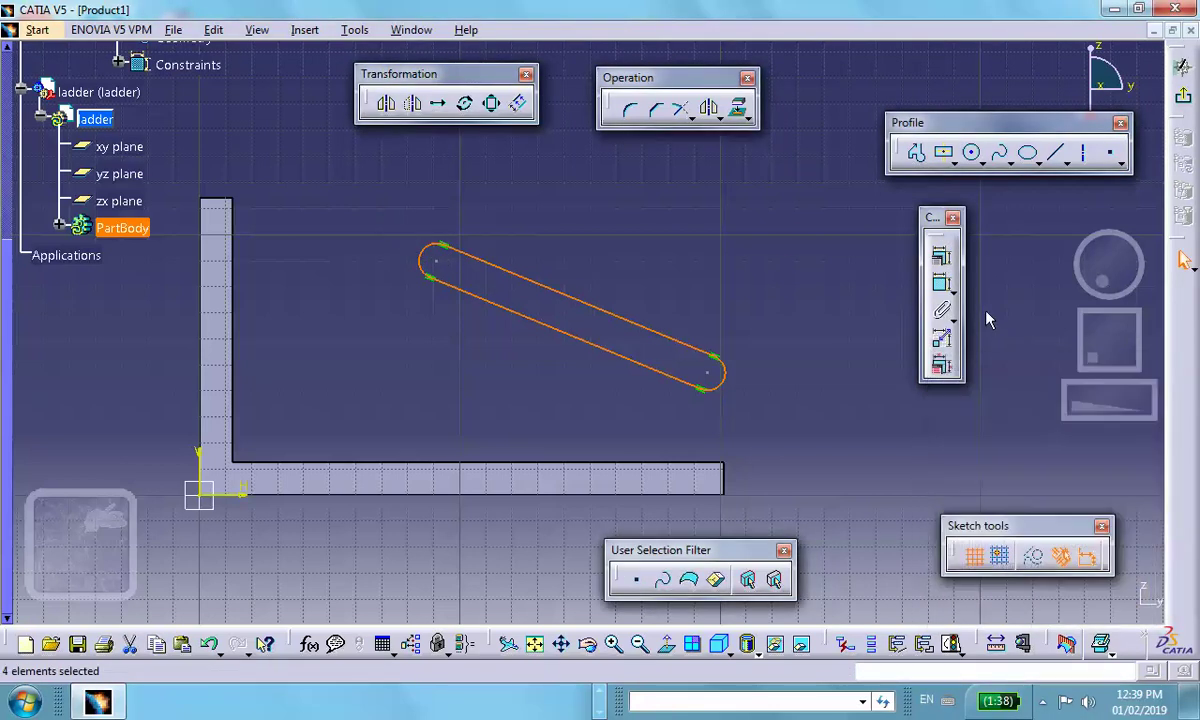
pyautogui.click(941, 285)
pyautogui.click(435, 260)
pyautogui.doubleClick(440, 218)
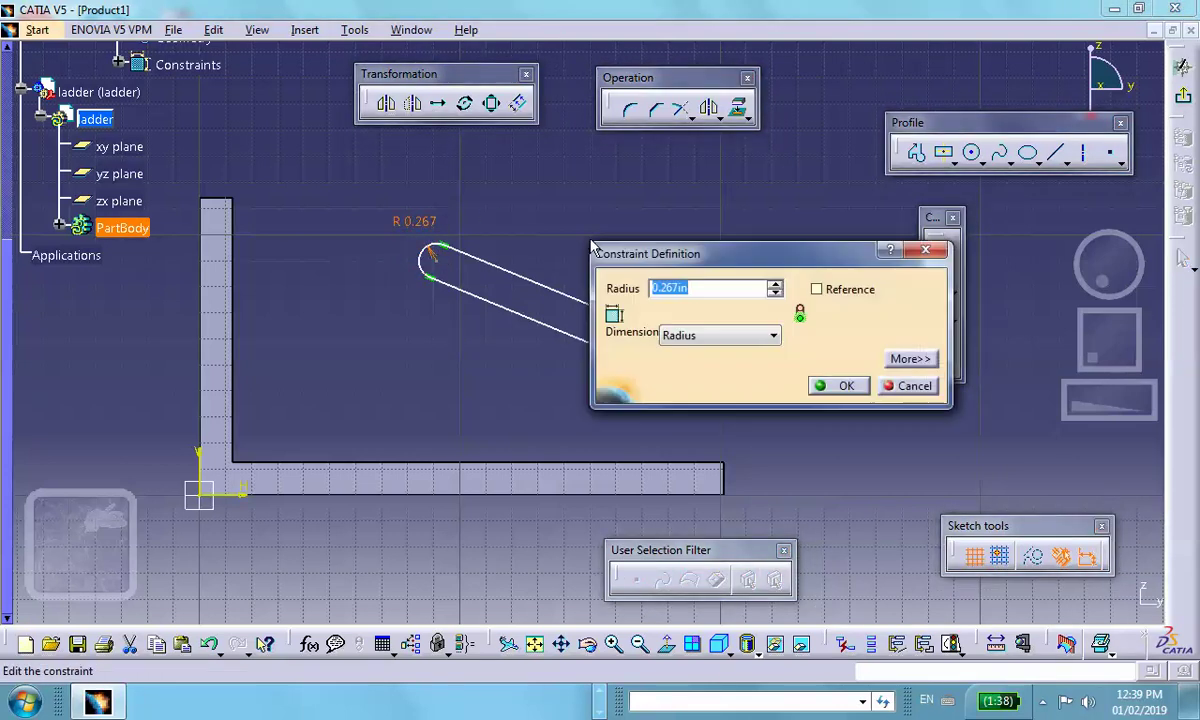
pyautogui.write('.25')
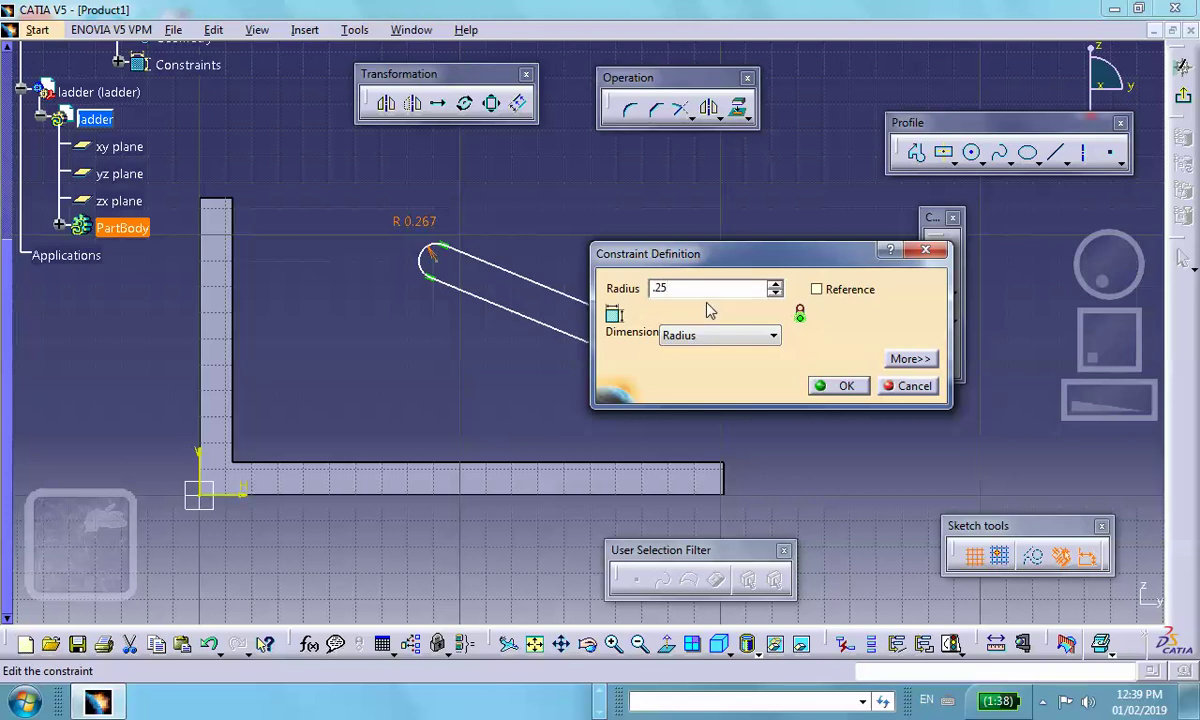
pyautogui.click(846, 386)
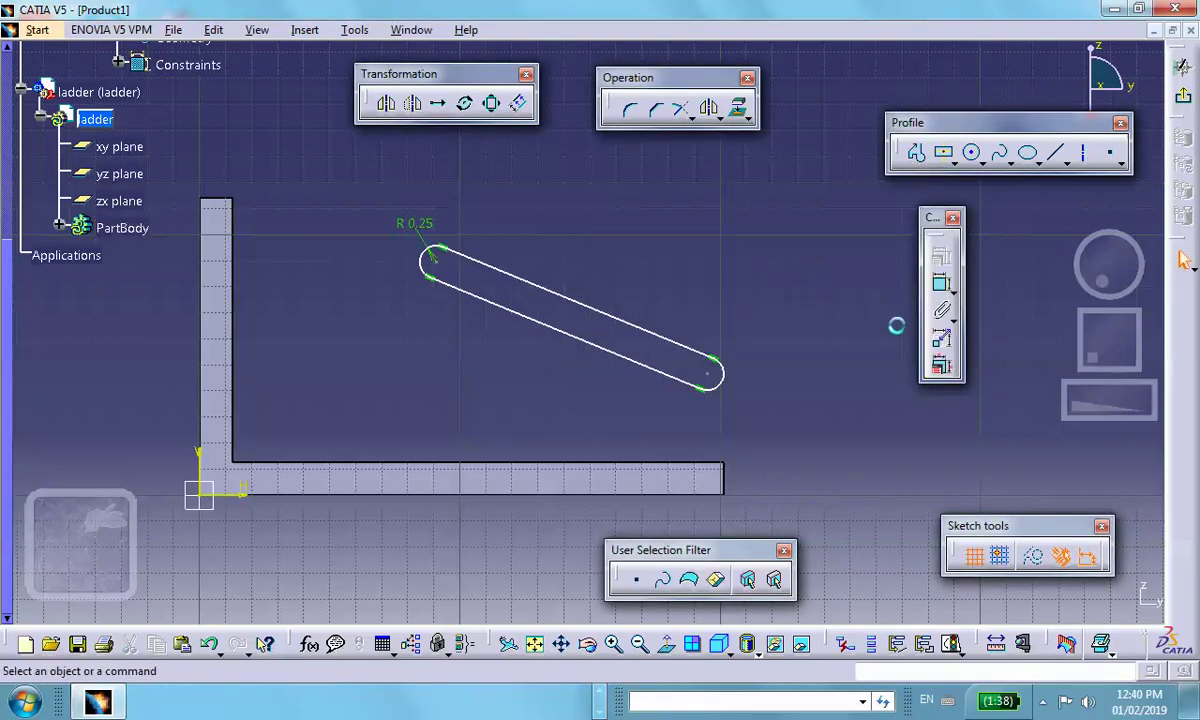
pyautogui.click(942, 285)
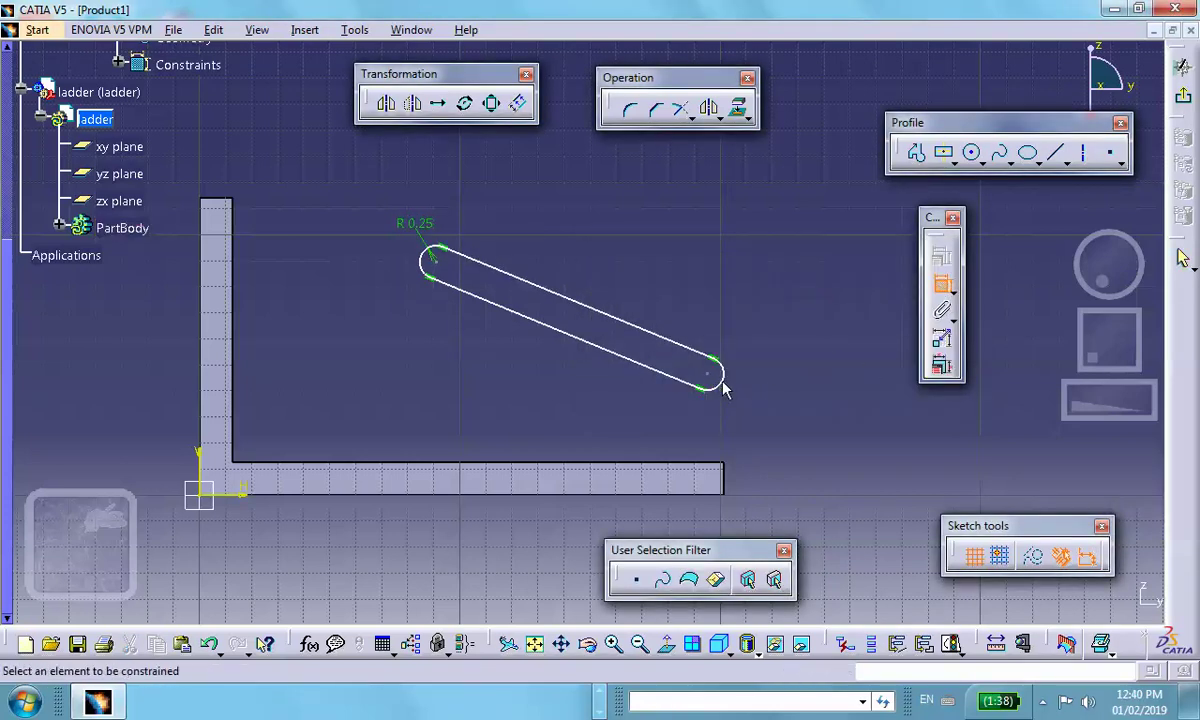
pyautogui.click(735, 390)
pyautogui.click(787, 399)
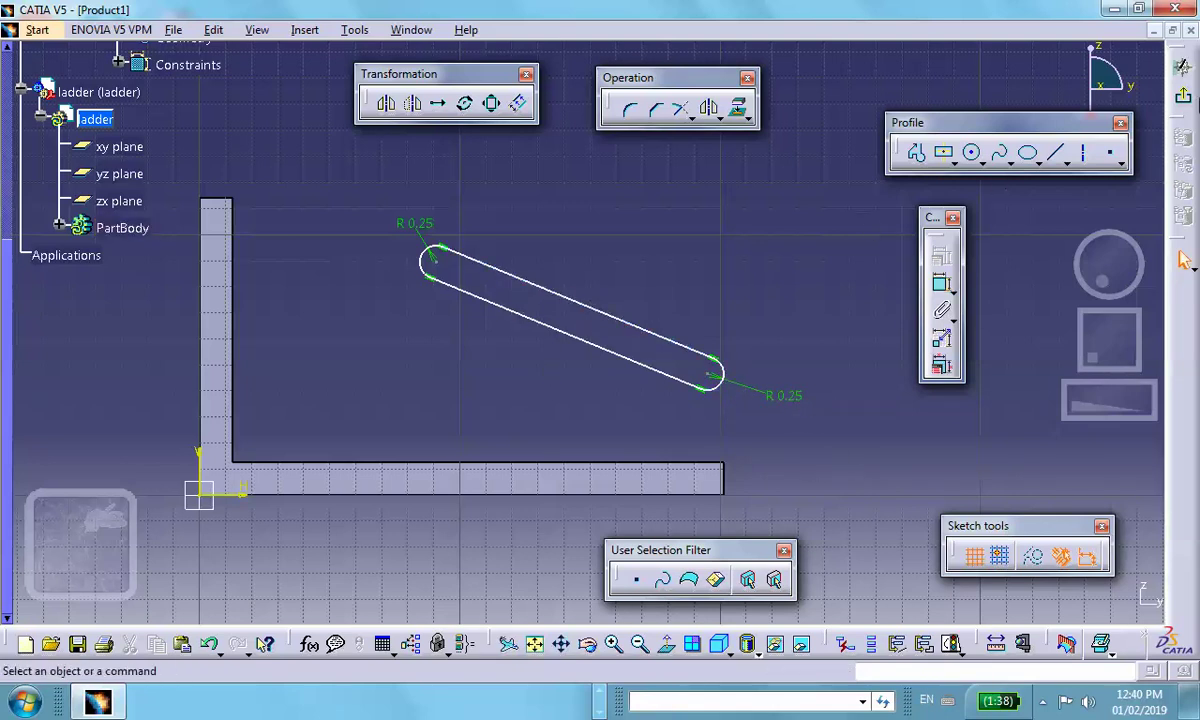
# - Exit the sketch and pad the slot profile 0.4 in to form the ladder
pyautogui.click(1185, 101)
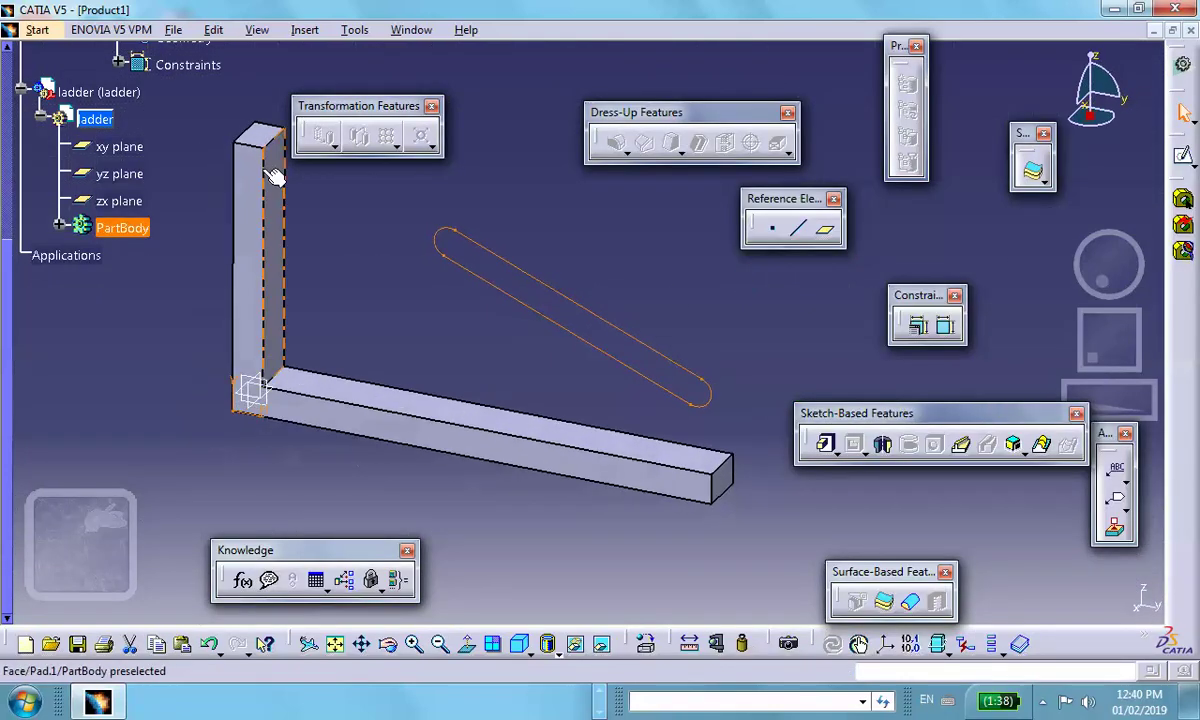
pyautogui.click(826, 444)
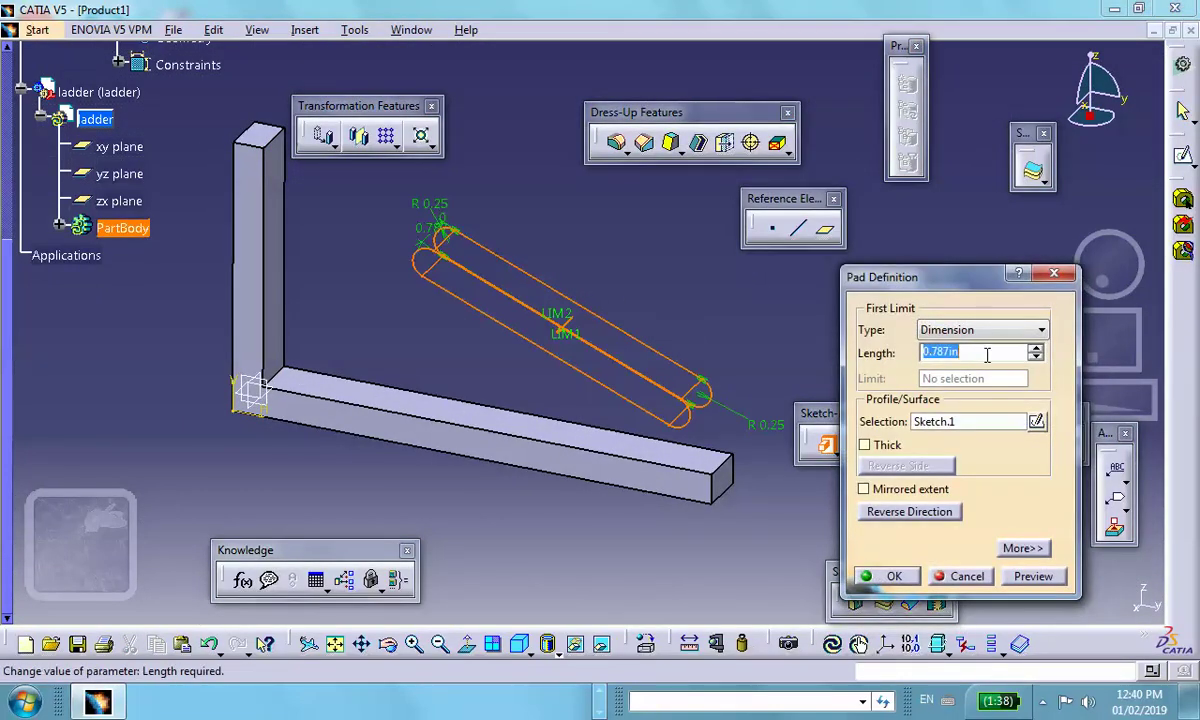
pyautogui.press('BackSpace')
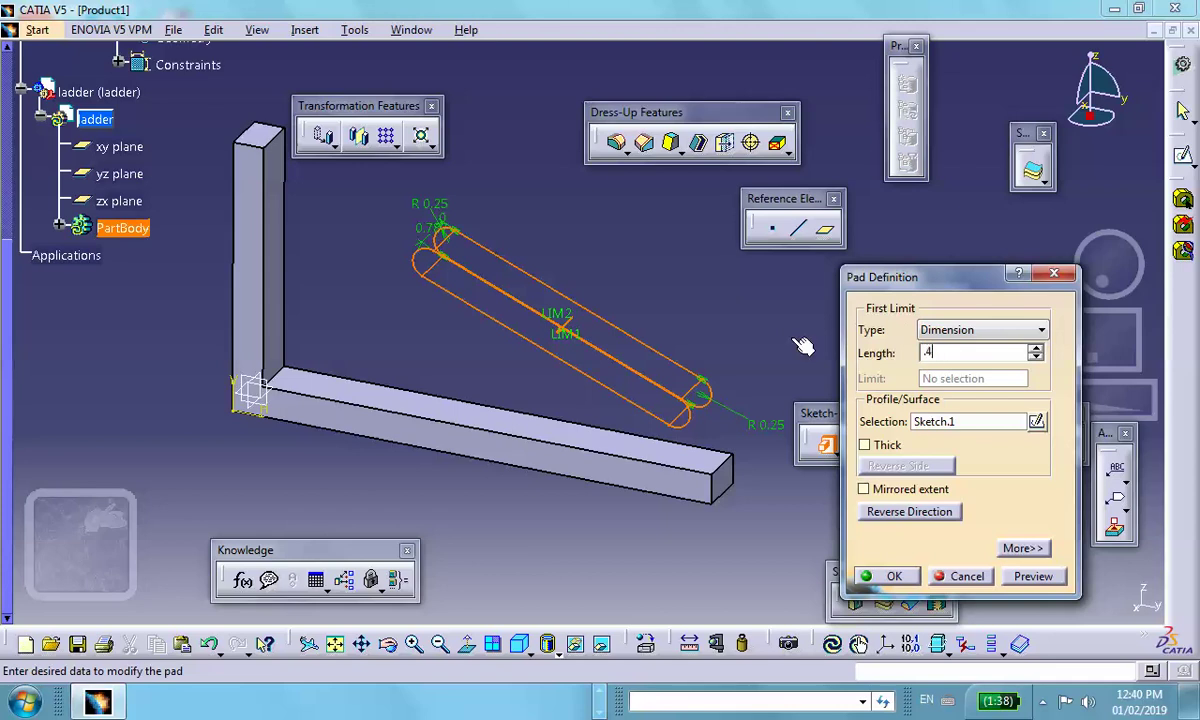
pyautogui.click(889, 577)
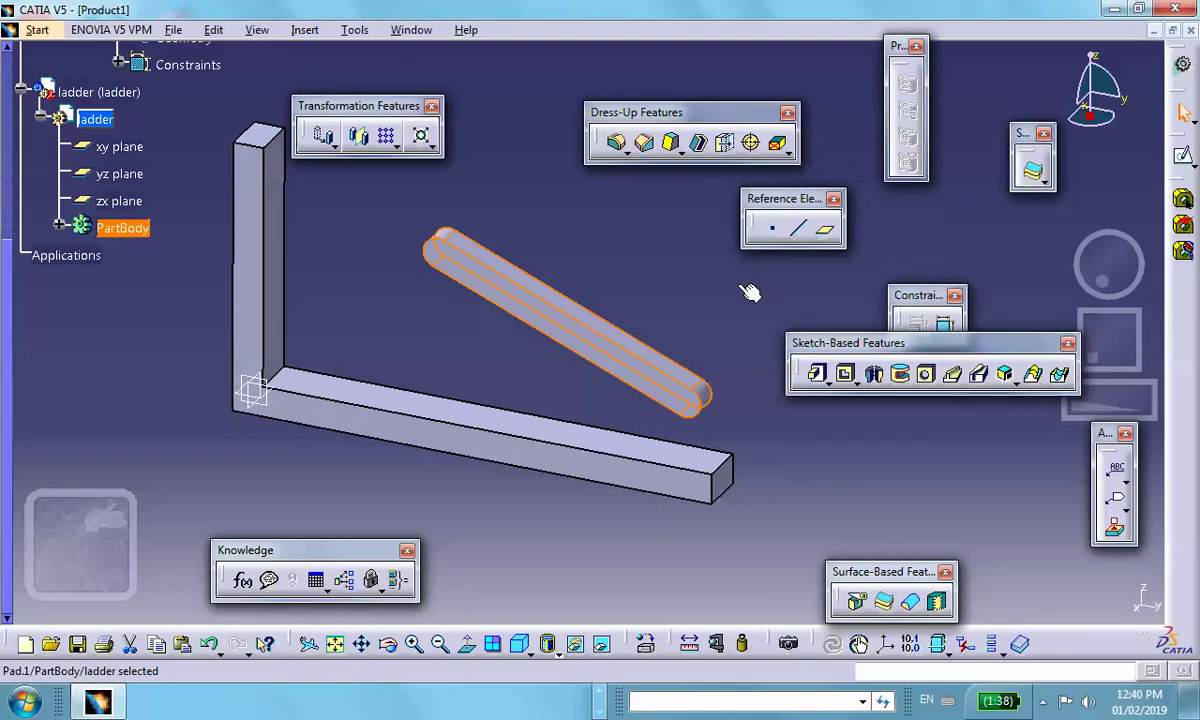
# - Create a reference point at the circle centre of the ladder's upper rounded front edge
pyautogui.moveTo(684, 280); pyautogui.dragTo(665, 323, button='middle')
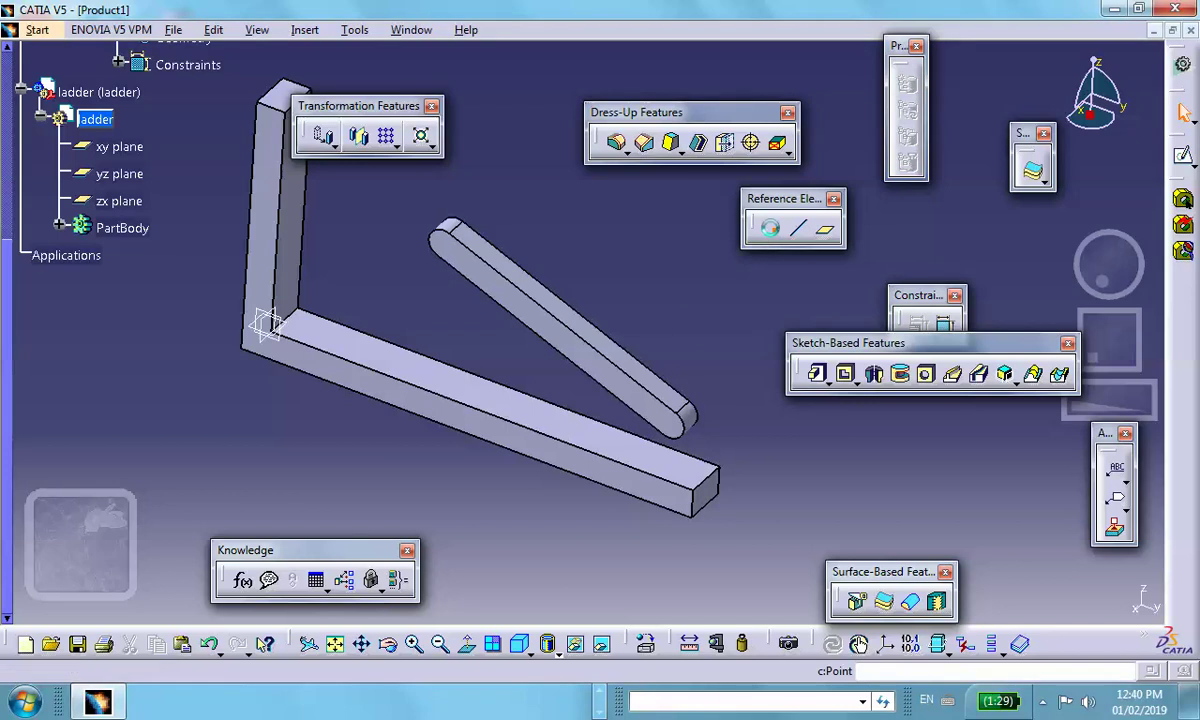
pyautogui.click(772, 228)
pyautogui.click(1080, 400)
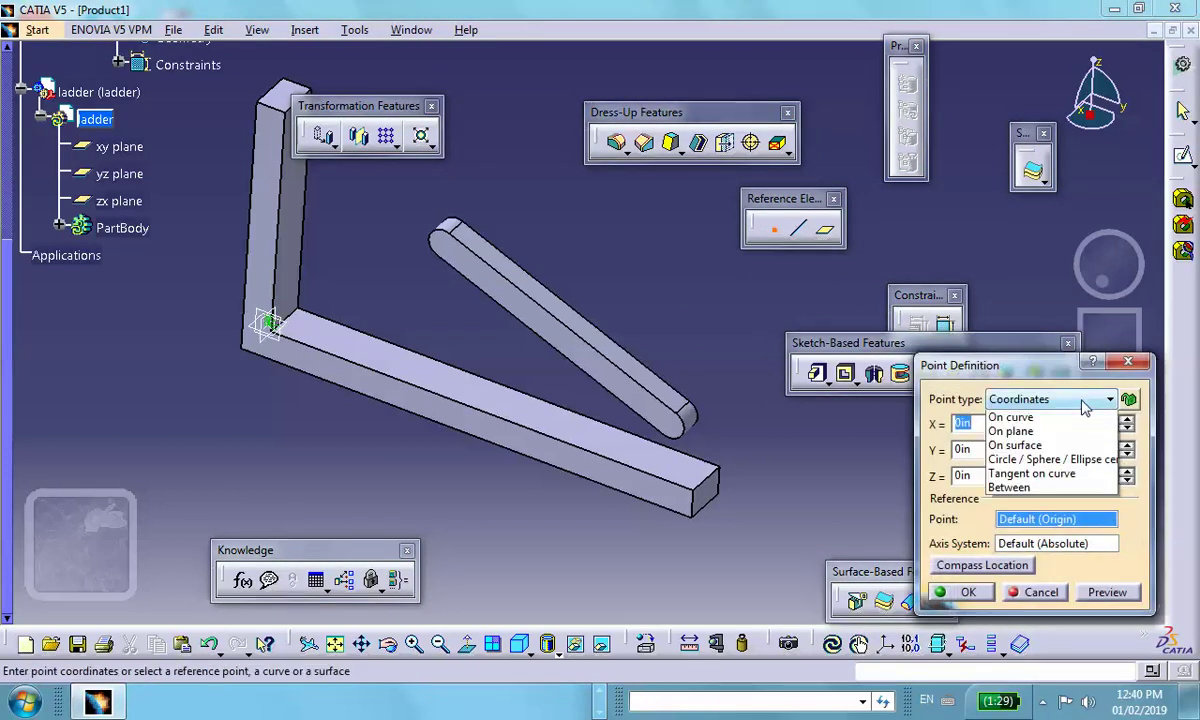
pyautogui.click(1057, 477)
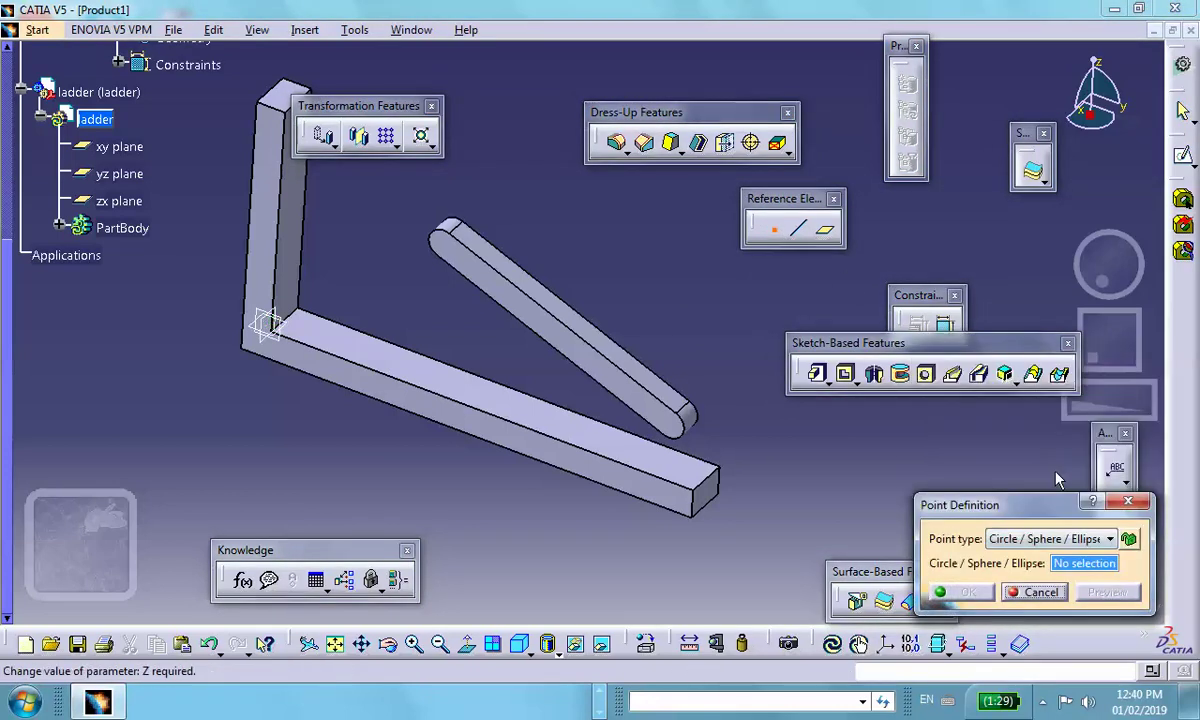
pyautogui.click(440, 243)
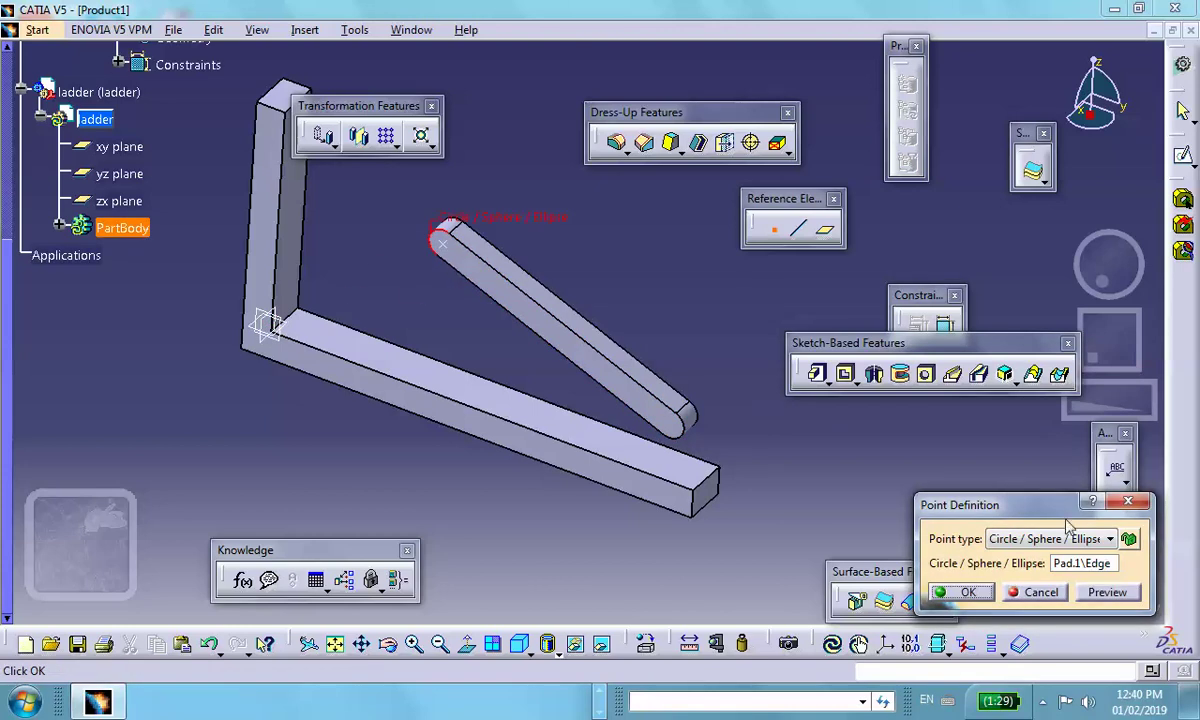
pyautogui.click(972, 594)
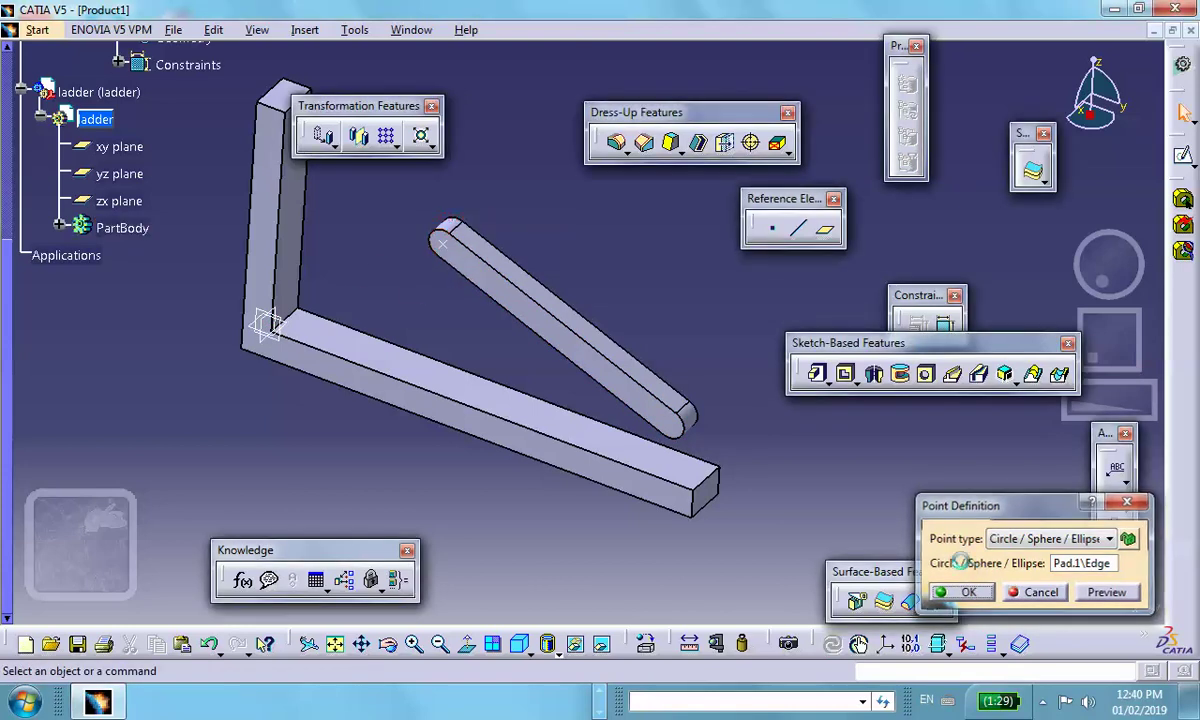
# - Create a second circle-centre reference point on the ladder's lower rounded front edge
pyautogui.click(775, 231)
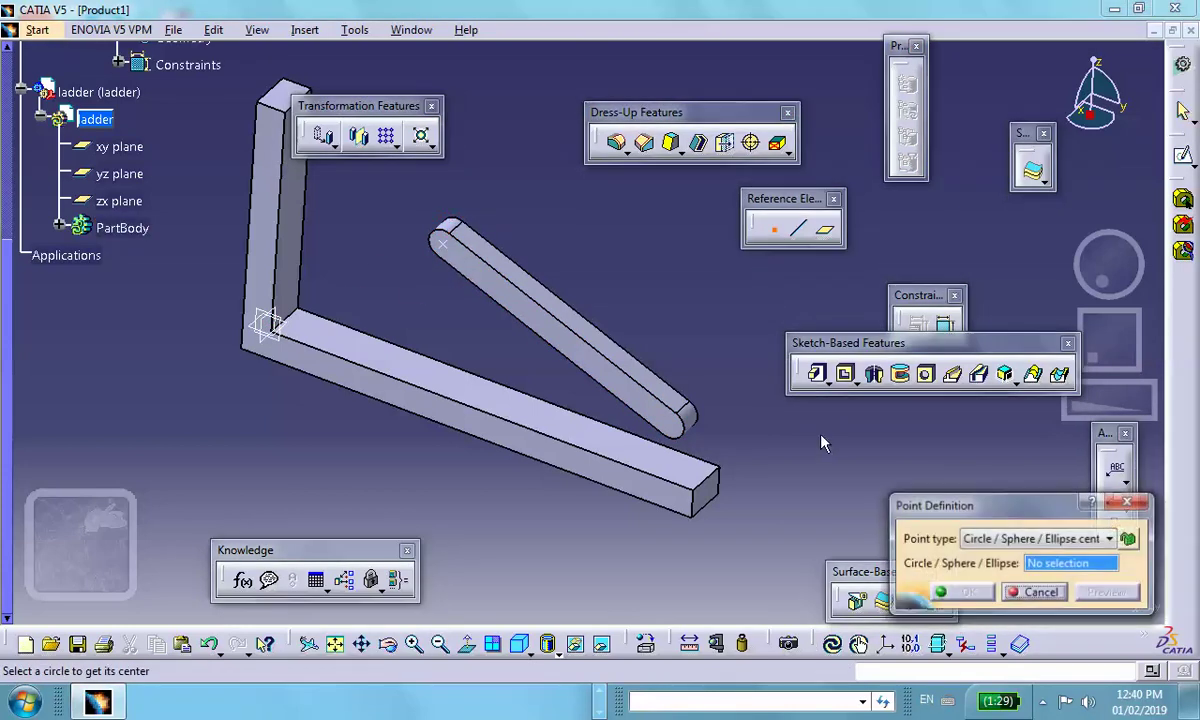
pyautogui.click(688, 438)
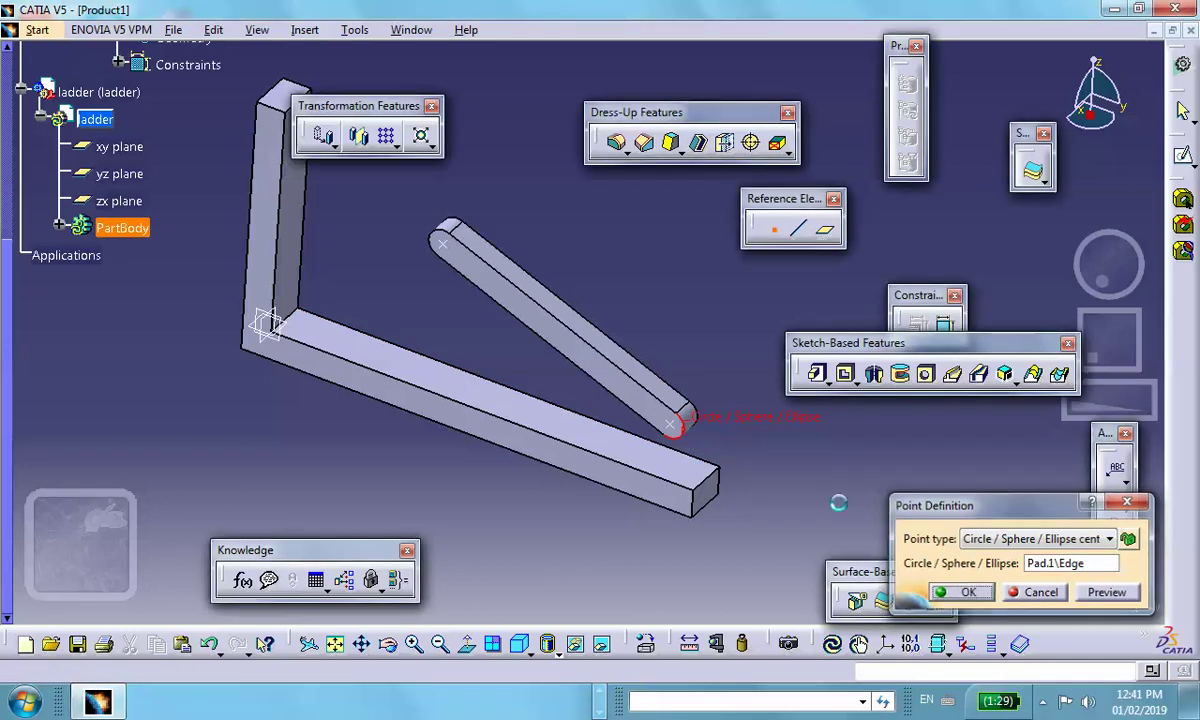
pyautogui.press('Return')
pyautogui.moveTo(305, 265); pyautogui.dragTo(308, 314, button='middle')
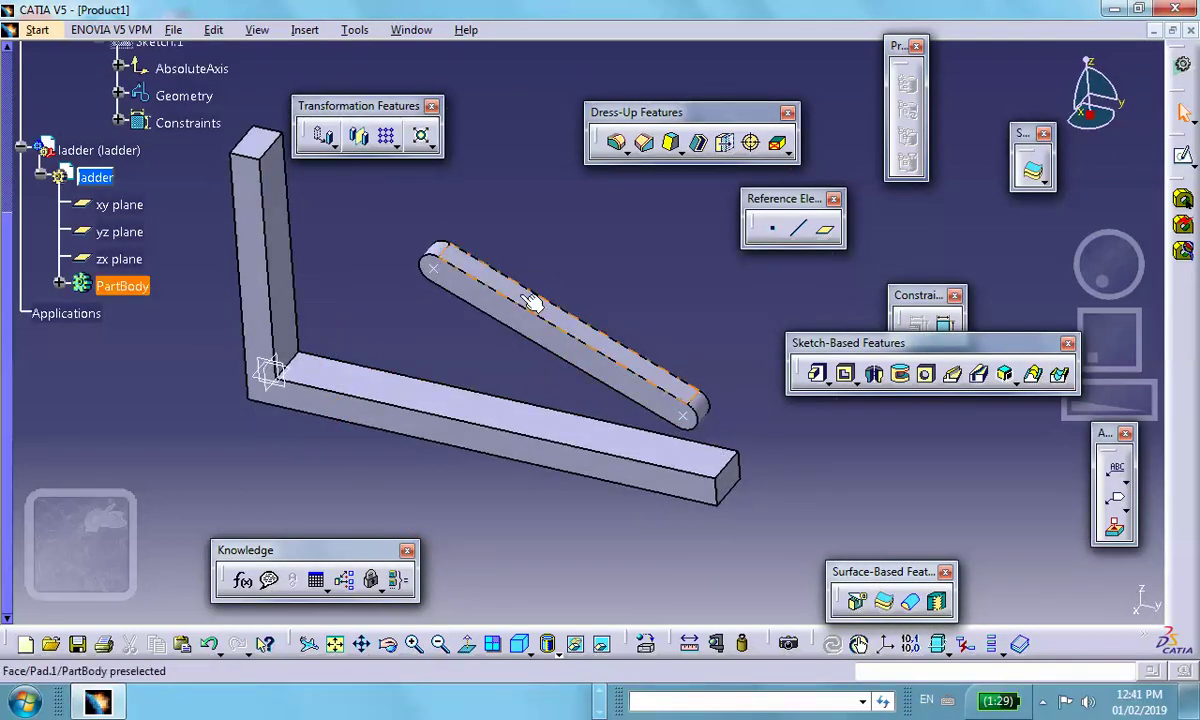
# - Start a sketch on the wall part's front L-shaped face
pyautogui.moveTo(338, 234); pyautogui.dragTo(381, 204, button='middle')
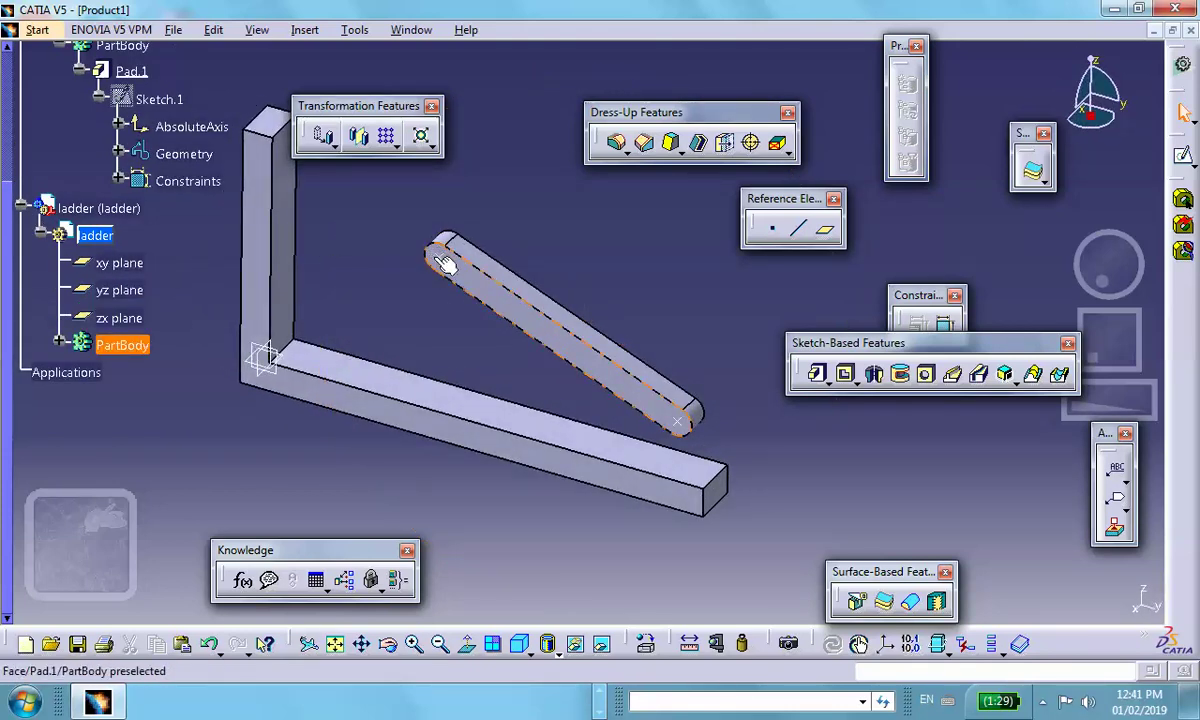
pyautogui.scroll(2, 130, 80)
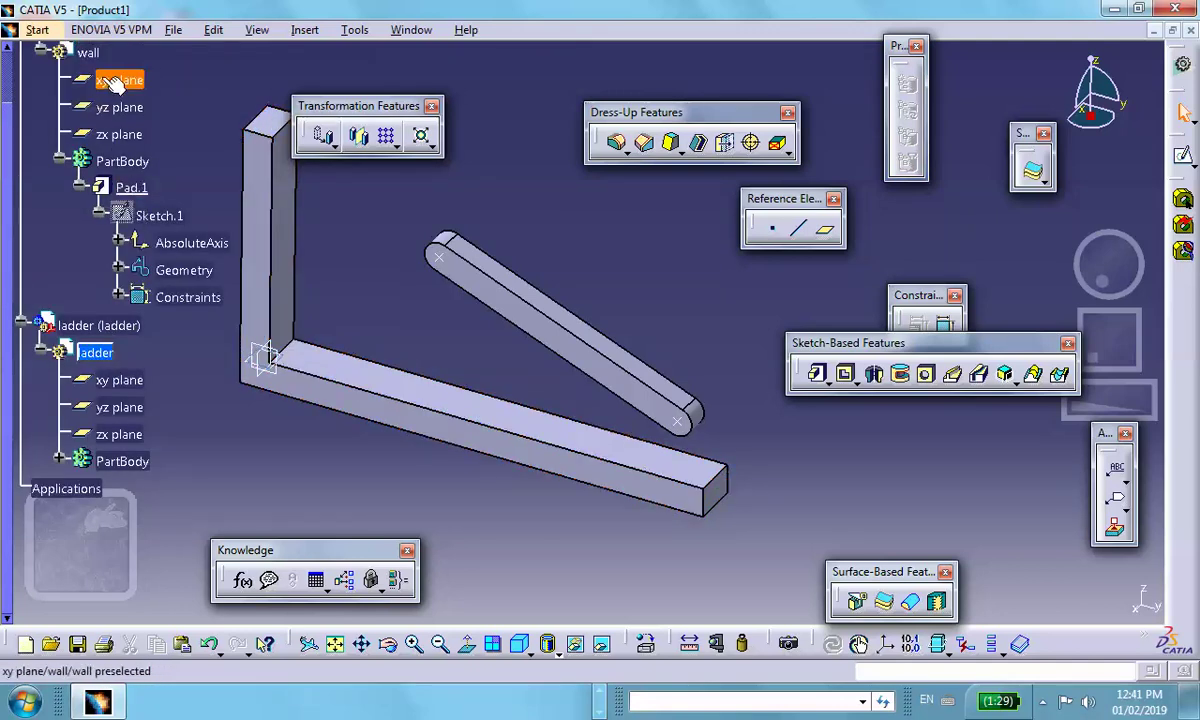
pyautogui.click(89, 53)
pyautogui.click(40, 47)
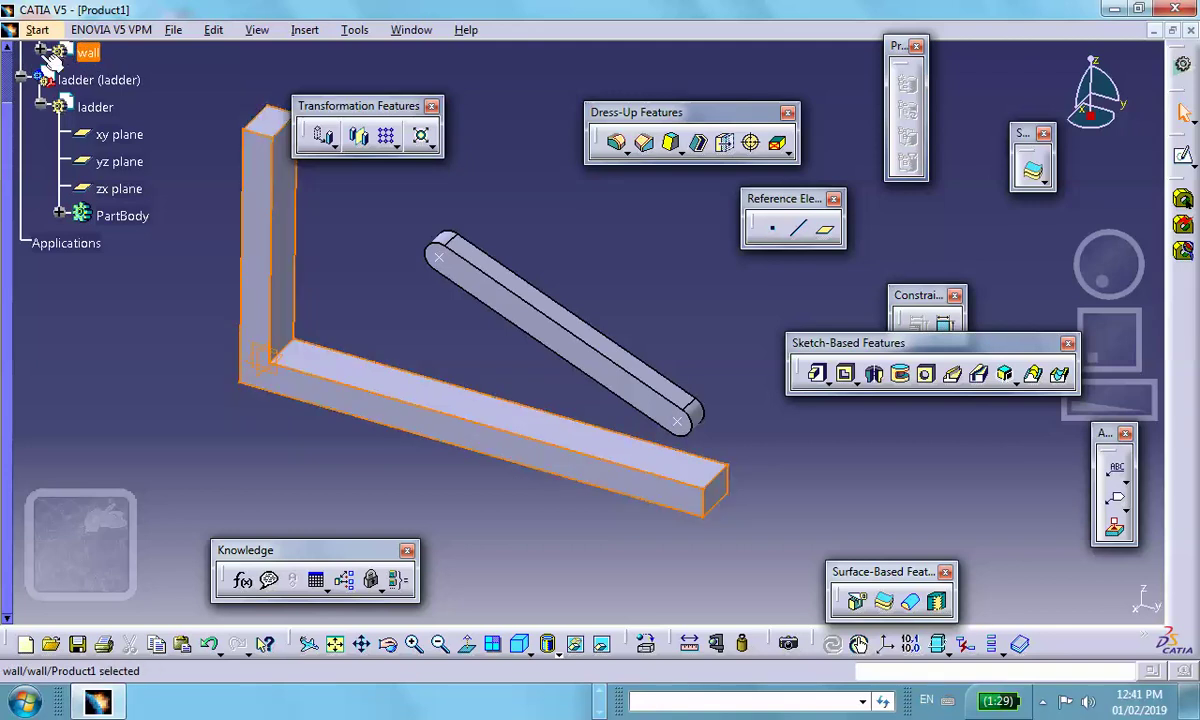
pyautogui.click(41, 48)
pyautogui.click(268, 208)
pyautogui.click(1185, 160)
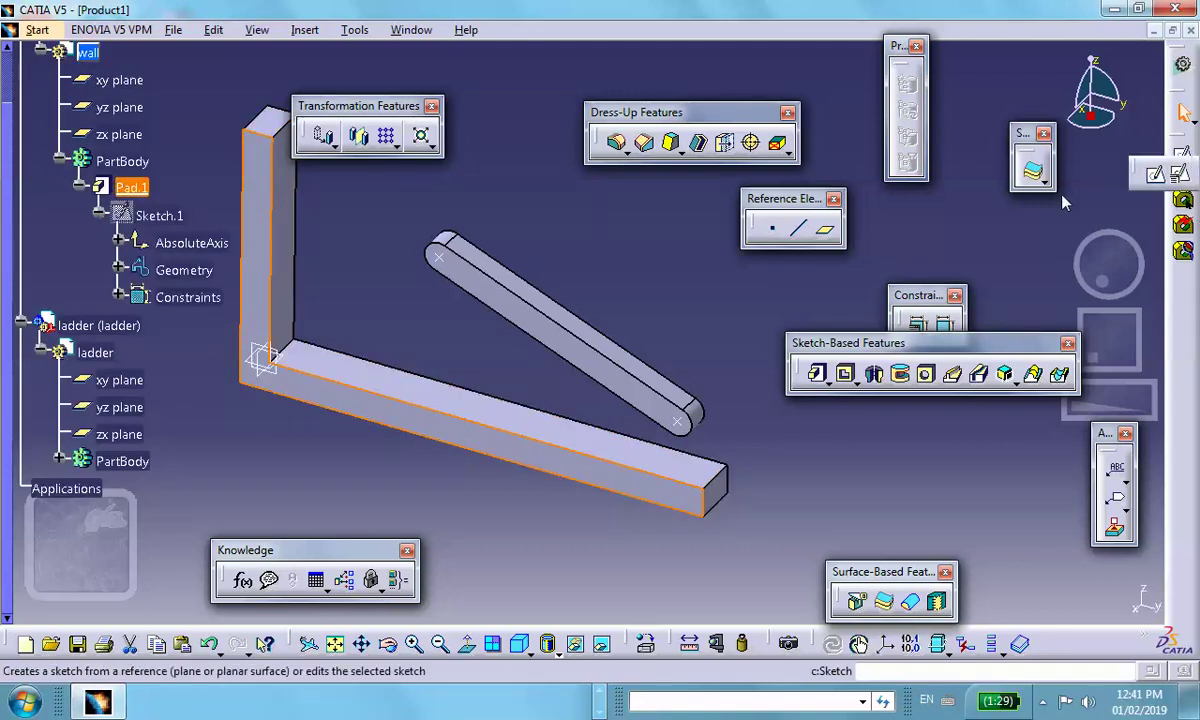
pyautogui.click(1153, 172)
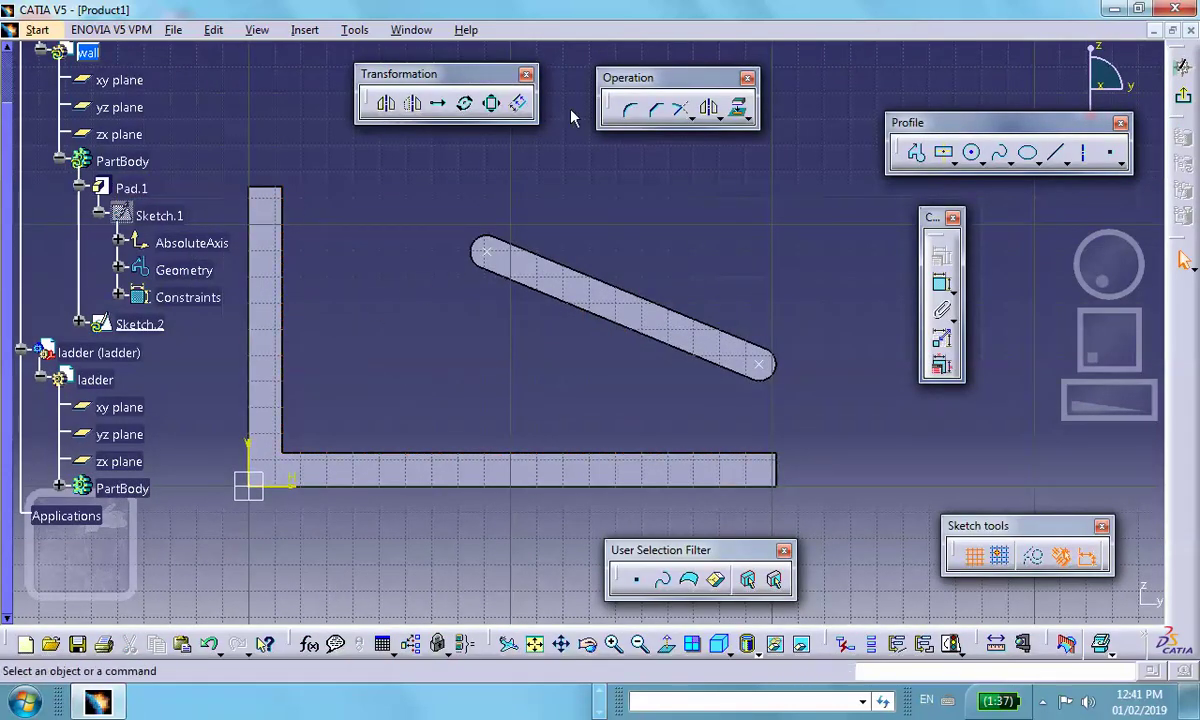
# - Draw a vertical line beside the wall's upright, about 0.47 in from its inner edge and ending just above the horizontal leg
pyautogui.click(1057, 152)
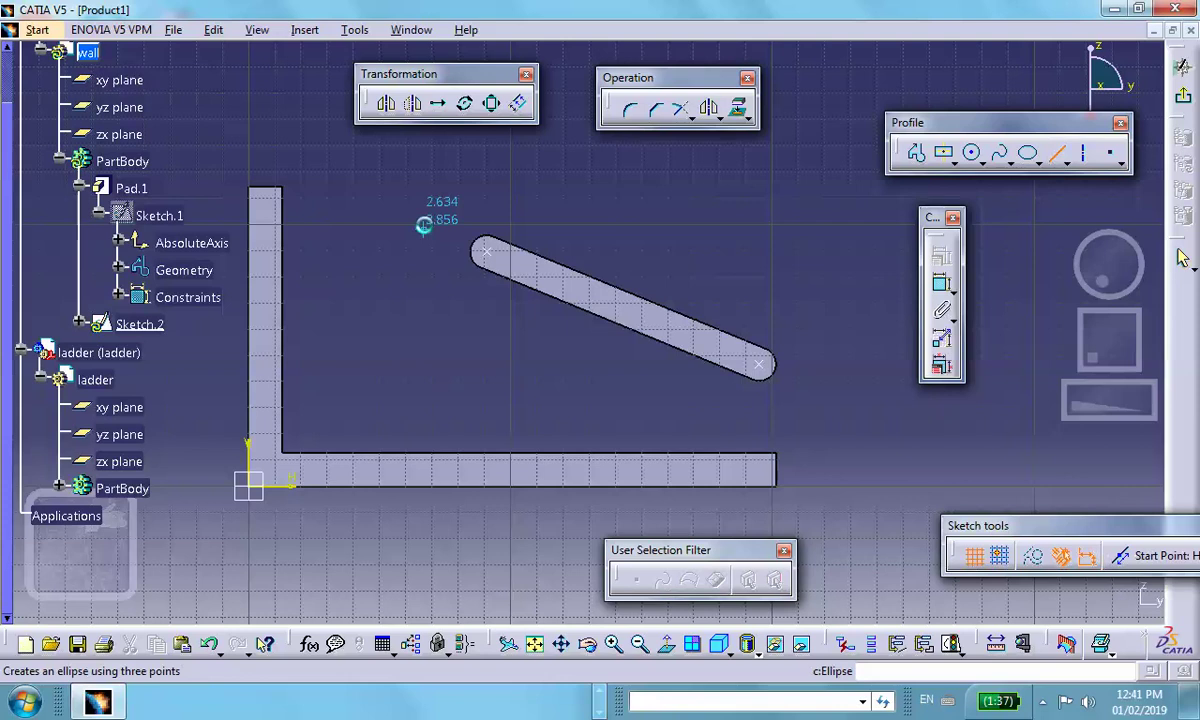
pyautogui.click(313, 202)
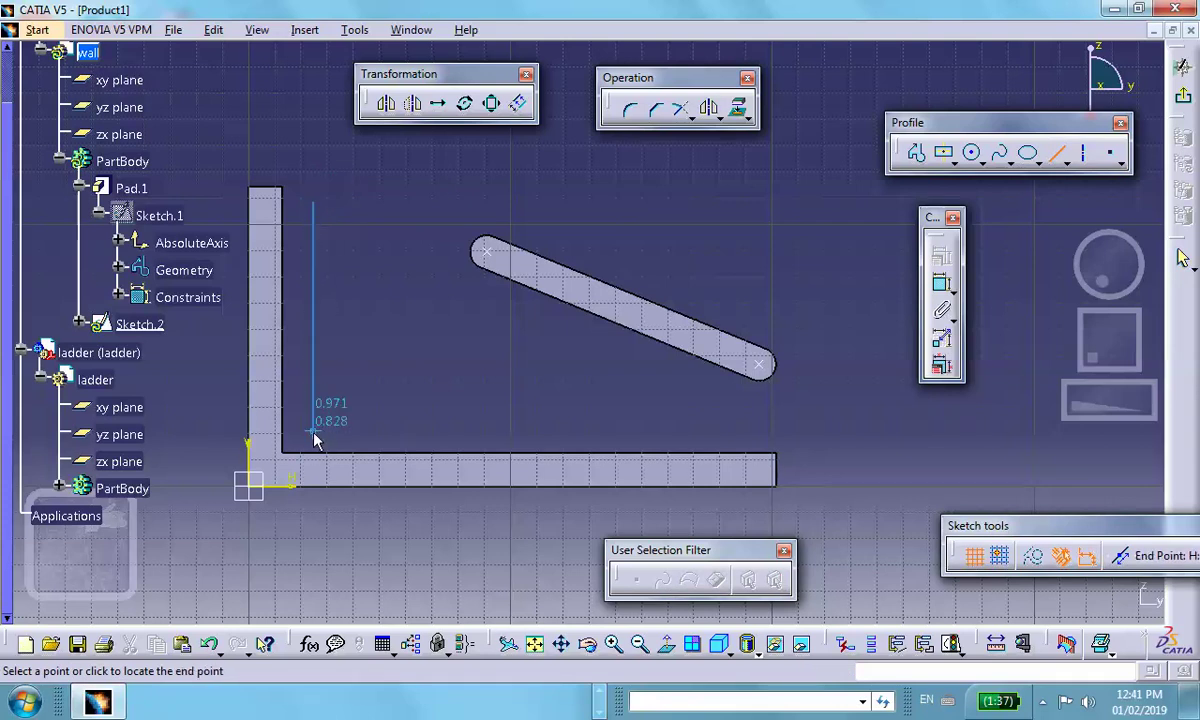
pyautogui.click(313, 440)
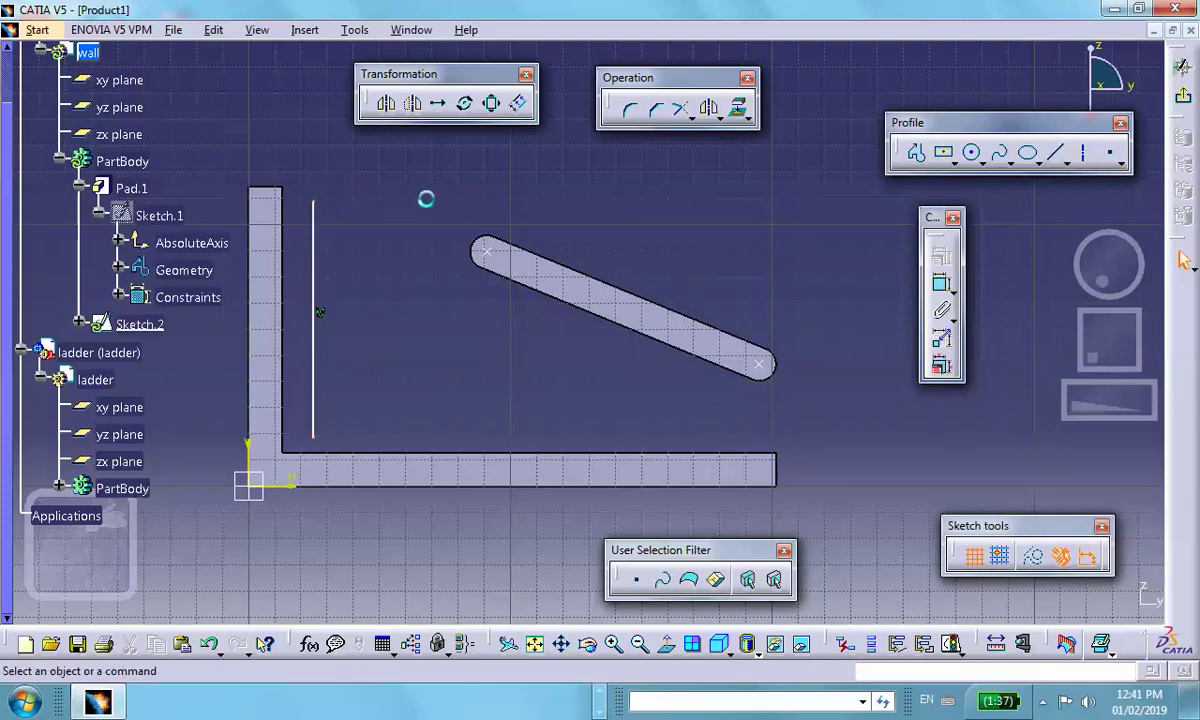
# - Dimension the distance between the vertical line and the upright's inner edge and set it to 0.25 in
pyautogui.click(940, 283)
pyautogui.click(313, 247)
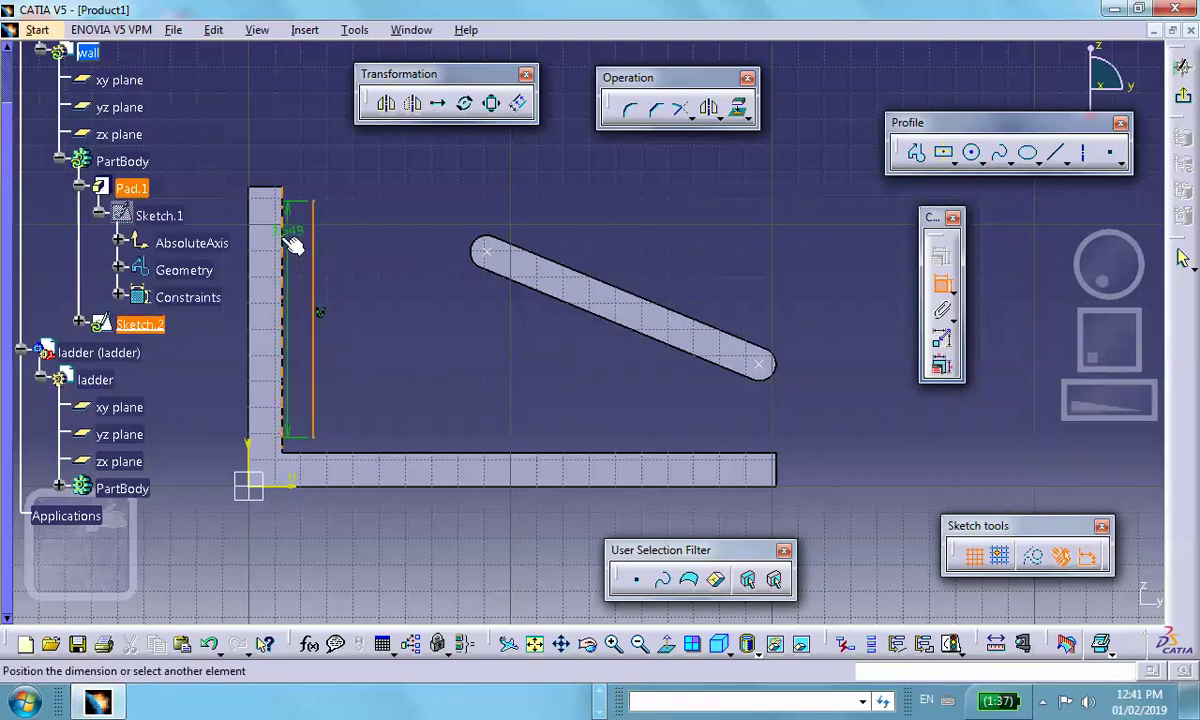
pyautogui.click(295, 241)
pyautogui.click(295, 122)
pyautogui.doubleClick(306, 119)
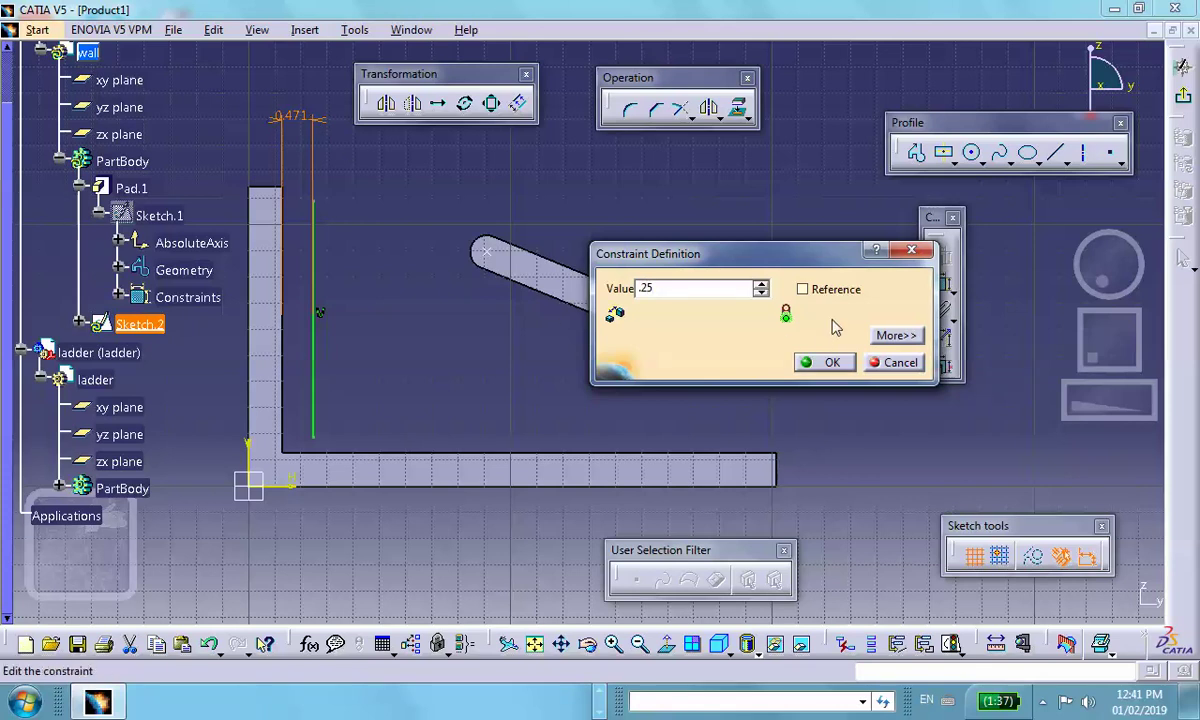
pyautogui.click(832, 363)
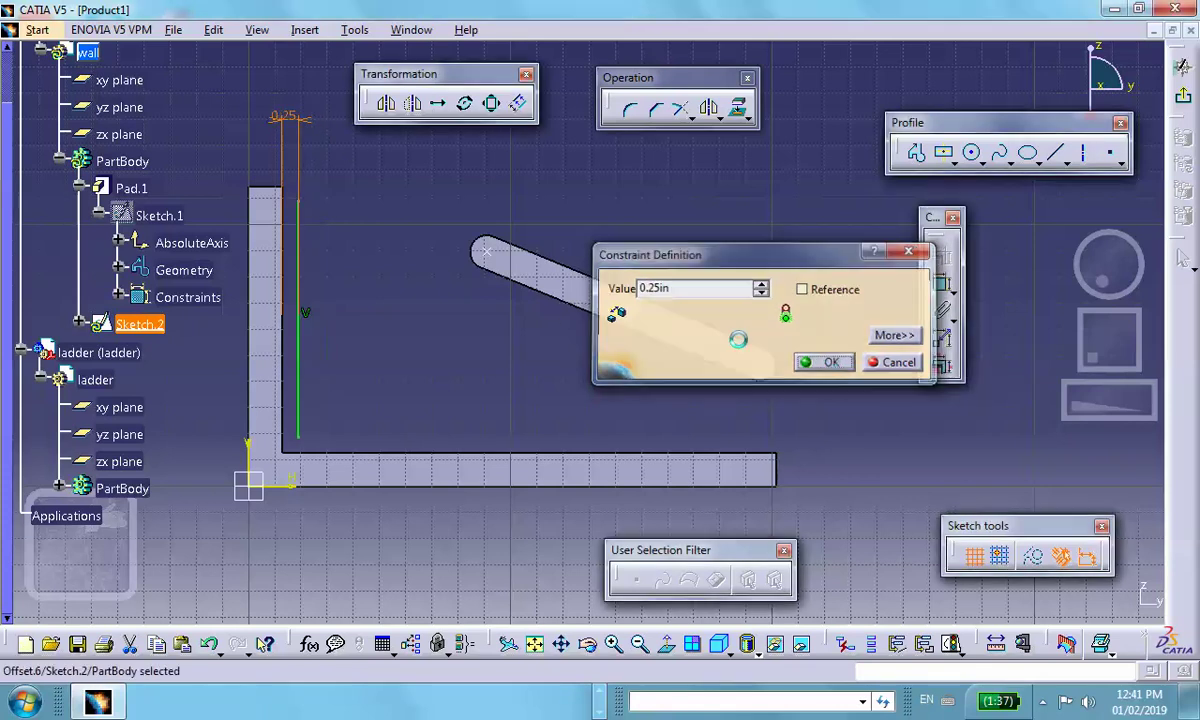
# - Constrain the line's lower endpoint coincident with the horizontal leg's upper edge and exit the sketch
pyautogui.click(299, 437)
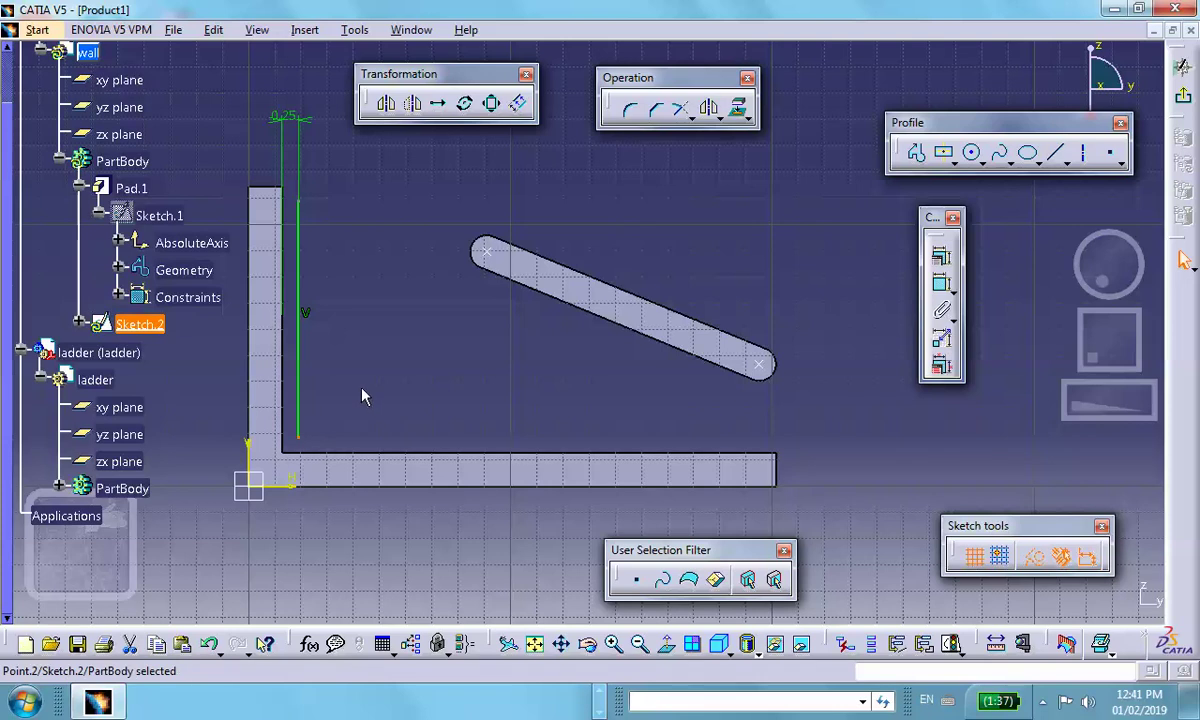
pyautogui.keyDown('ctrl'); pyautogui.click(351, 455); pyautogui.keyUp('ctrl')
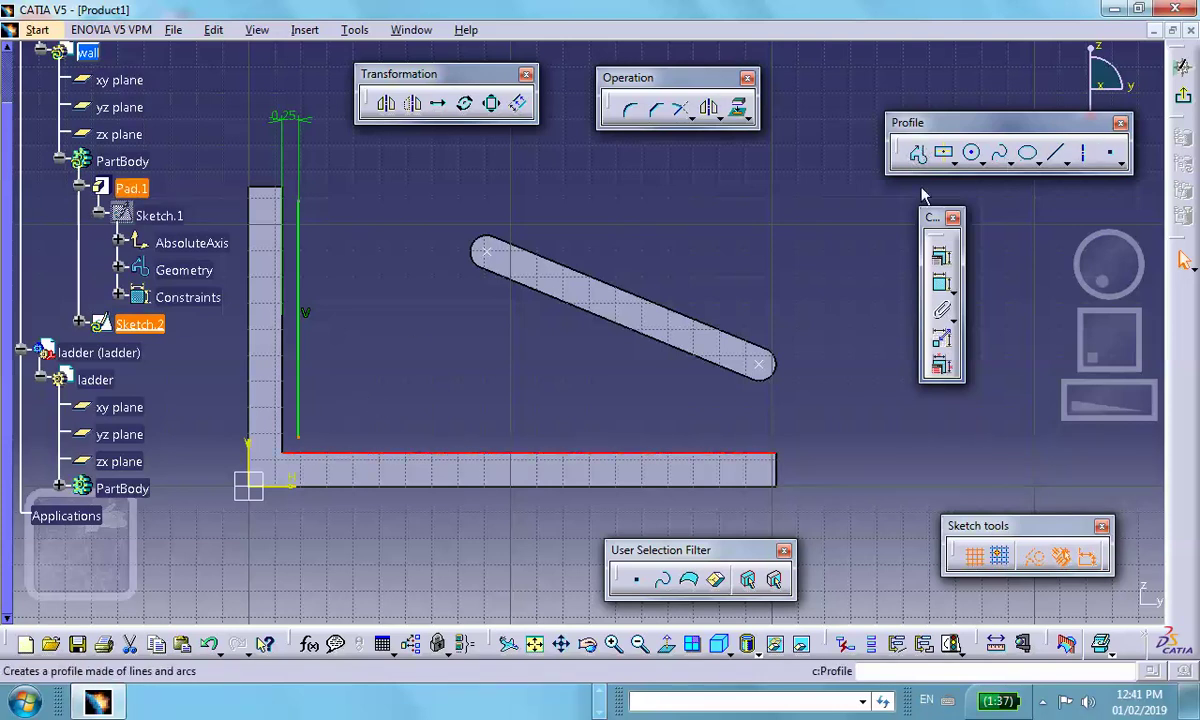
pyautogui.click(942, 283)
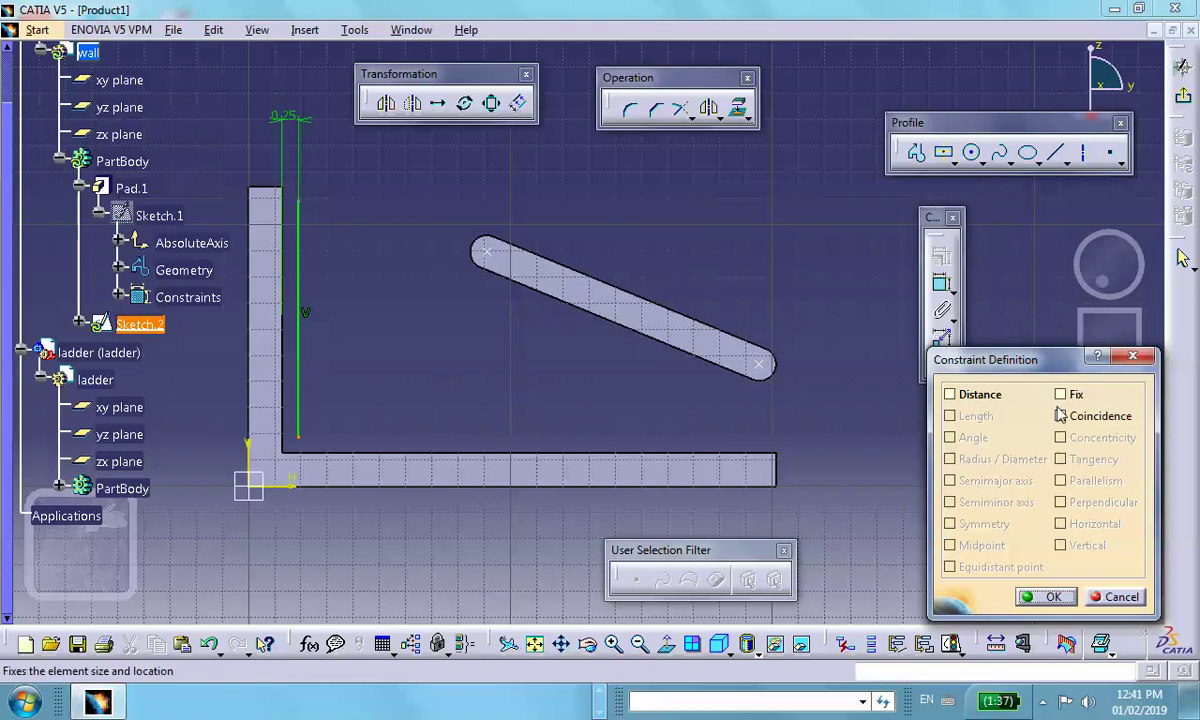
pyautogui.click(1060, 416)
pyautogui.click(1064, 597)
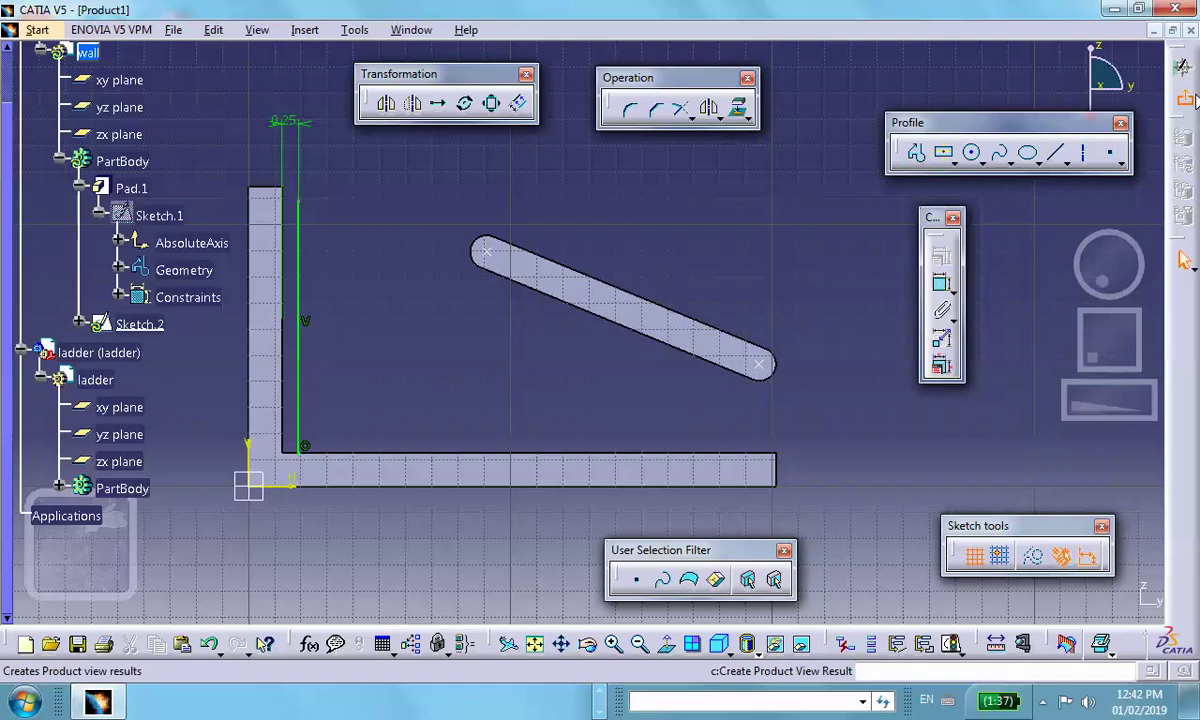
pyautogui.click(1190, 97)
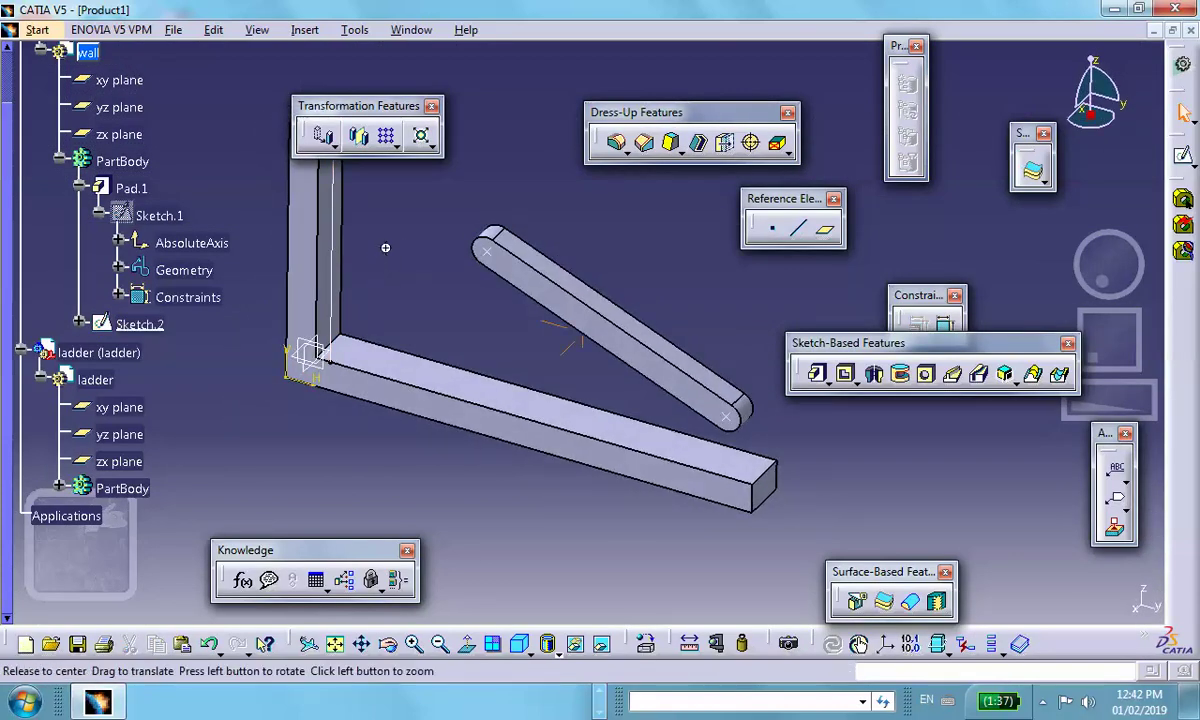
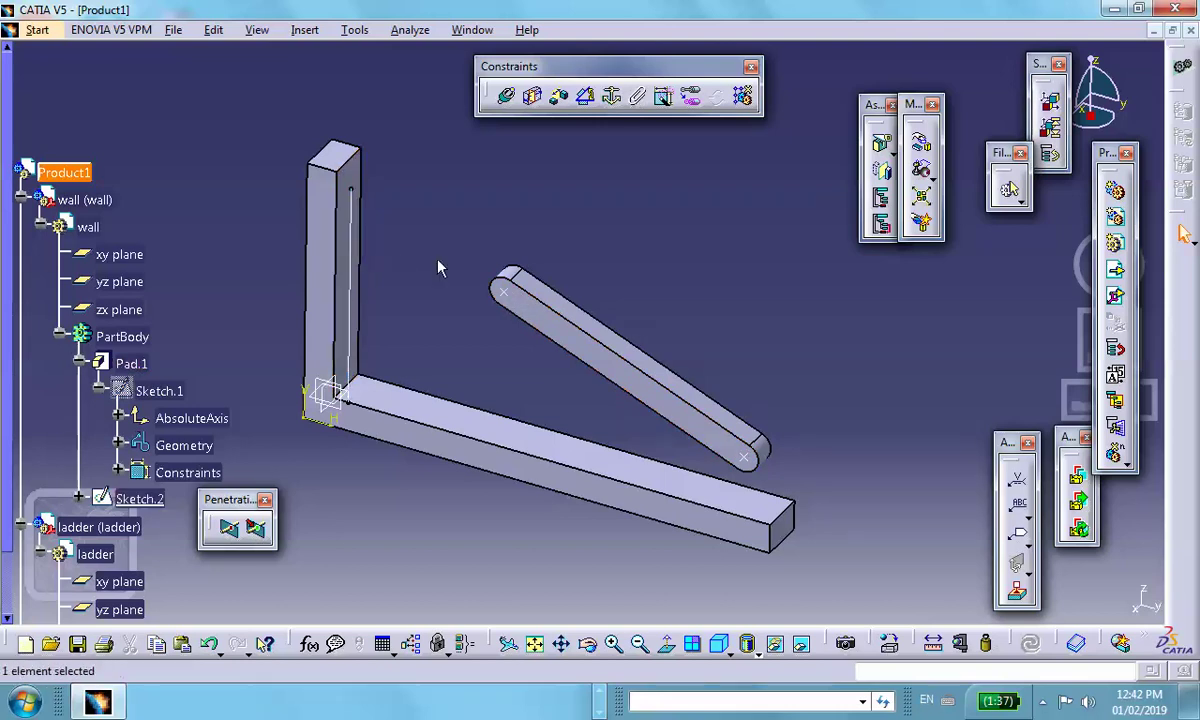
# - Fix the wall component in the assembly
pyautogui.click(362, 247)
pyautogui.click(611, 95)
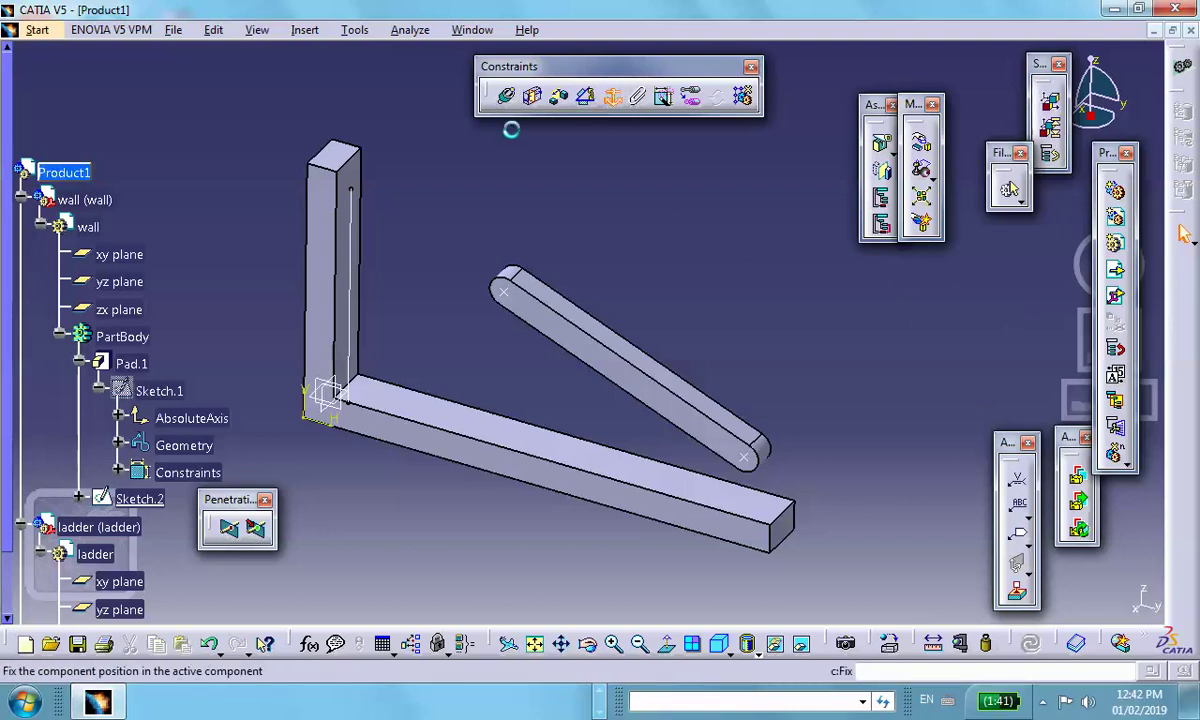
pyautogui.click(318, 246)
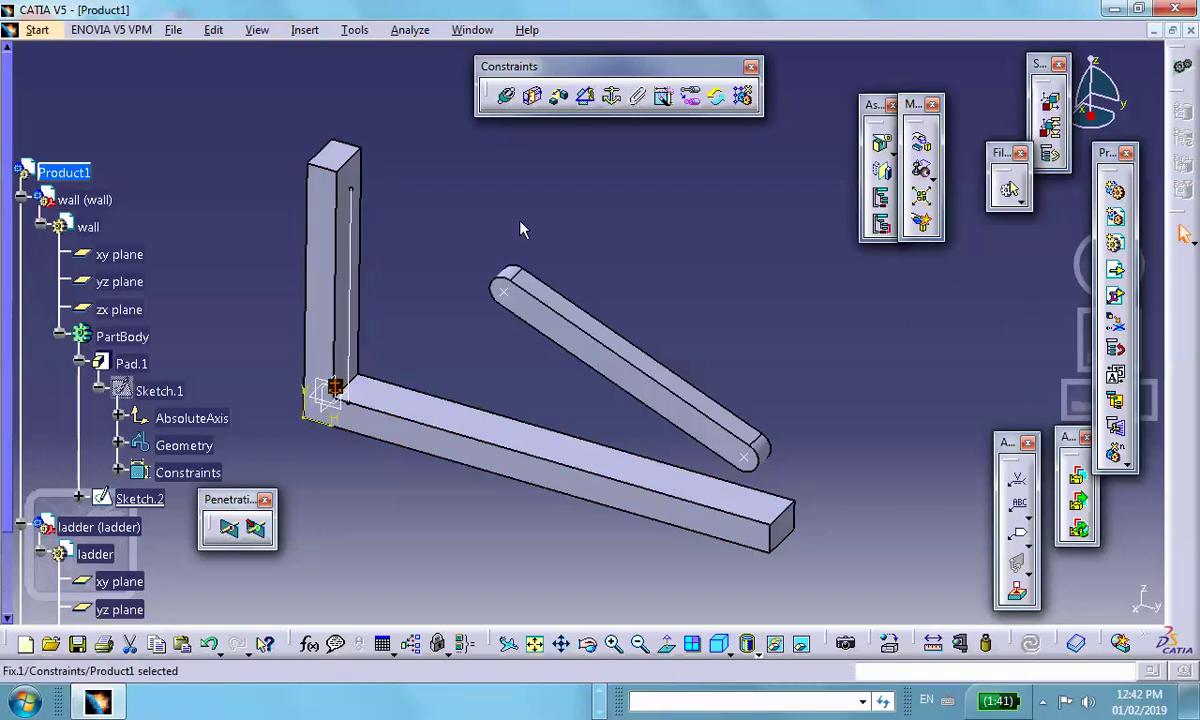
# - Add a coincidence constraint between the ladder's upper centre point and the upper end of the wall's sketched line, and update the assembly
pyautogui.click(506, 95)
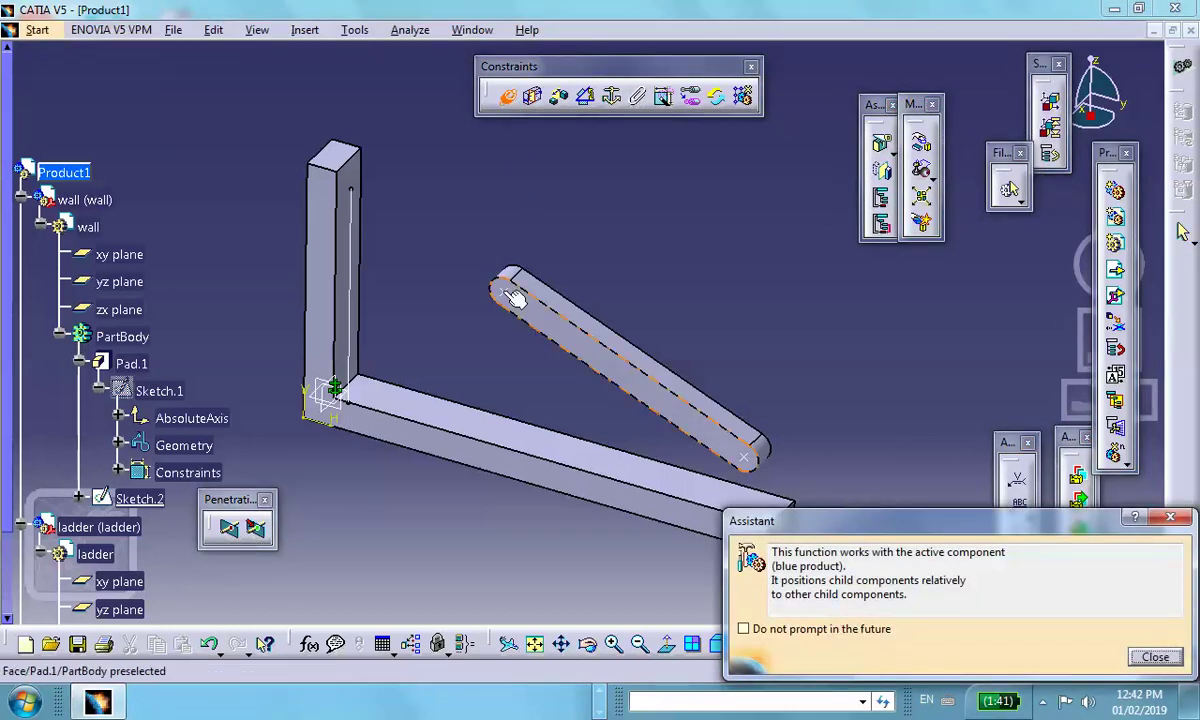
pyautogui.click(513, 300)
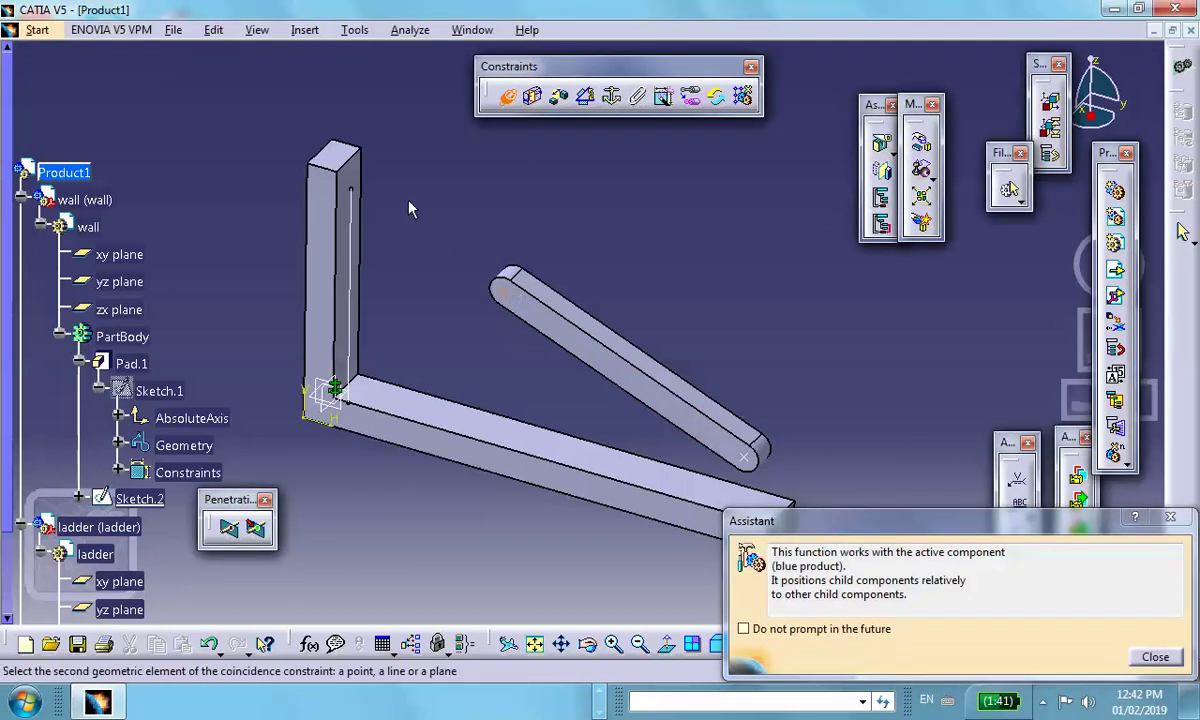
pyautogui.click(356, 188)
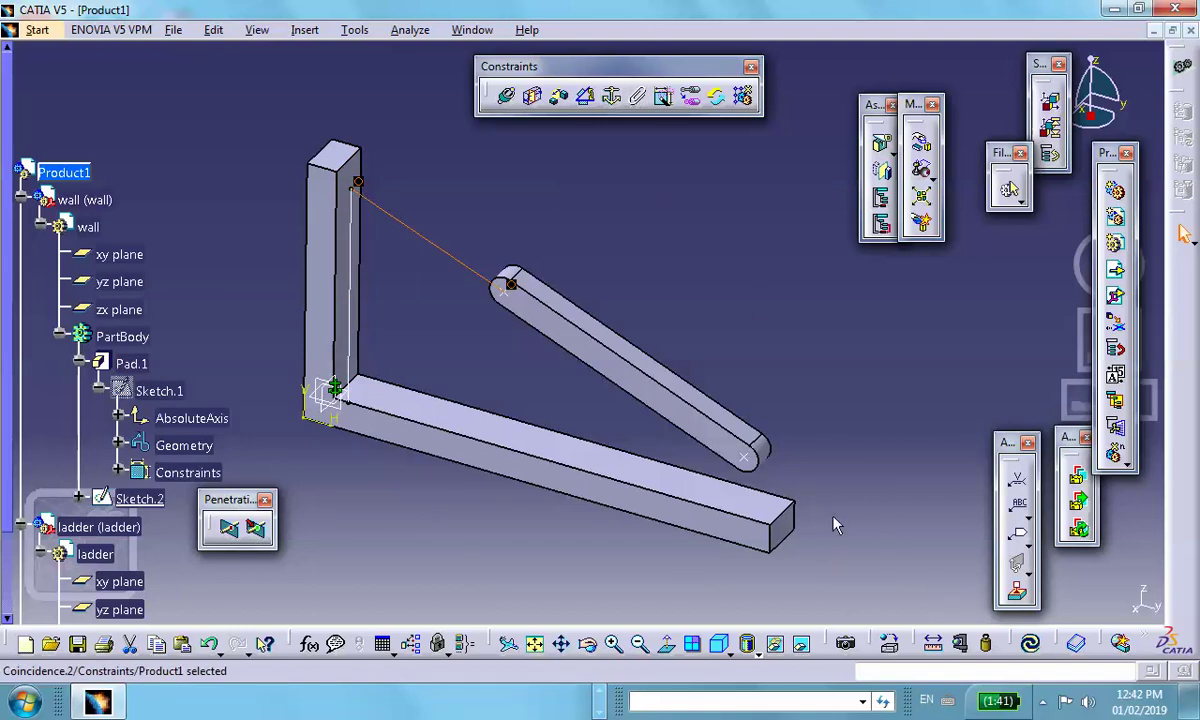
pyautogui.click(1030, 643)
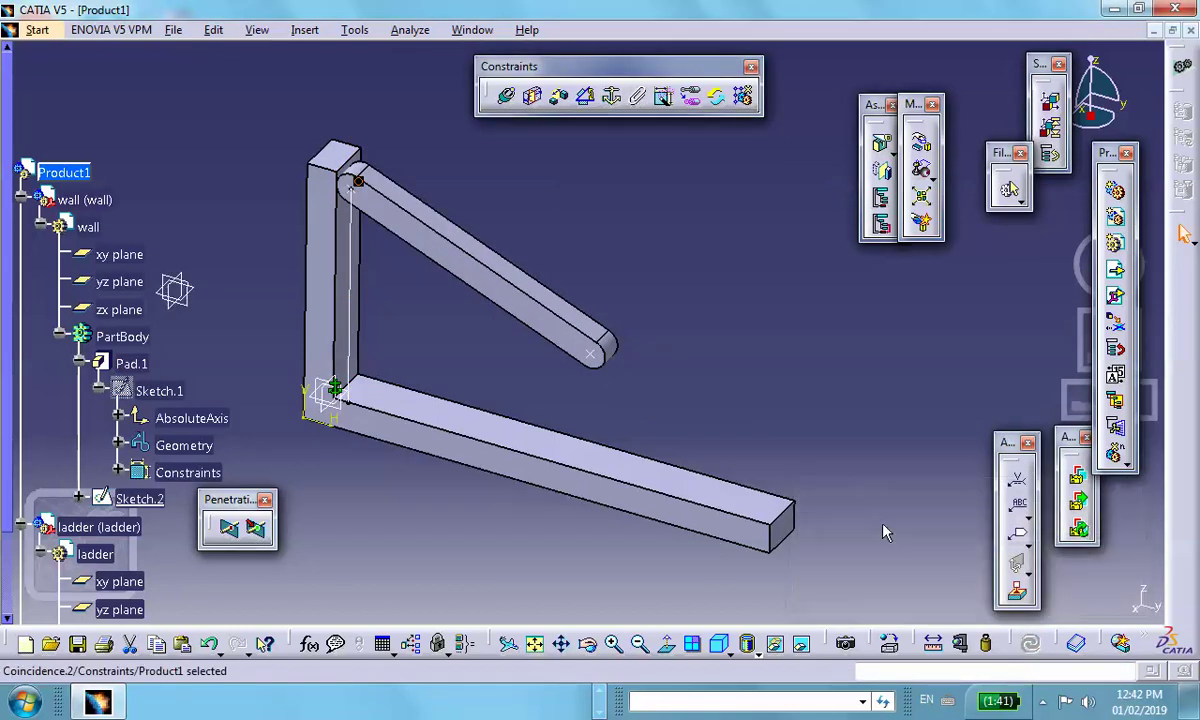
# - Add a line contact with Internal orientation between the ladder's lower rounded face and the horizontal leg's upper face, and update the assembly
pyautogui.moveTo(652, 396); pyautogui.dragTo(637, 402, button='middle')
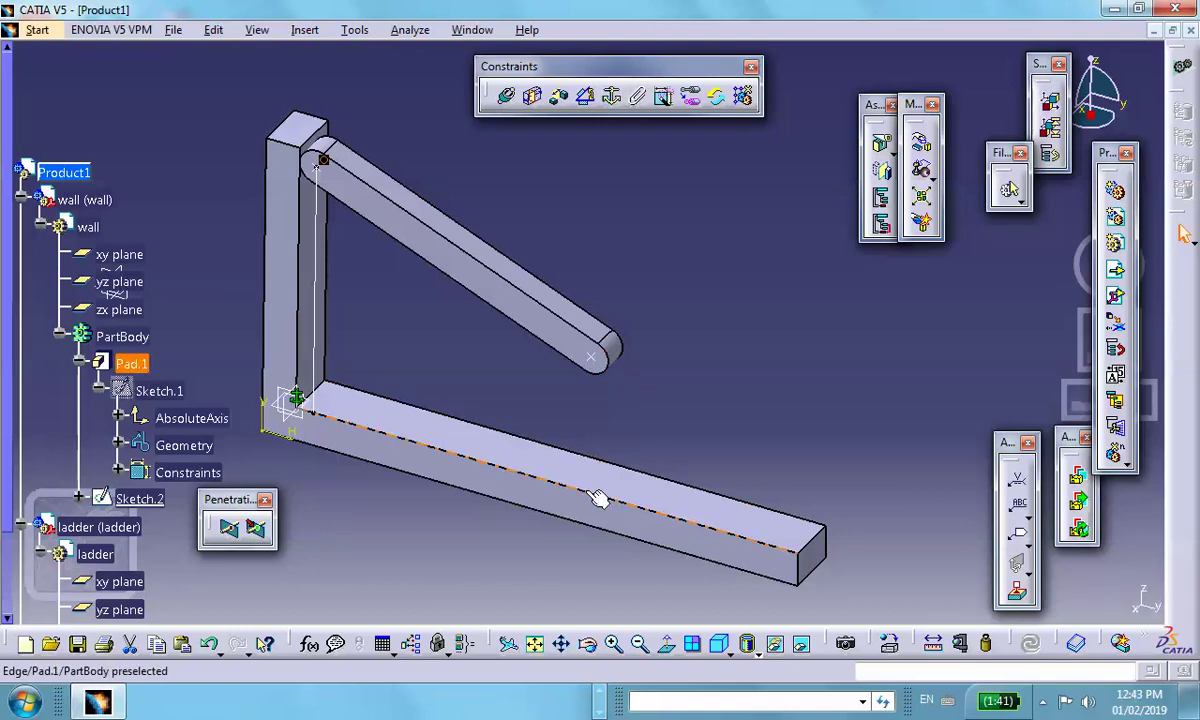
pyautogui.click(532, 96)
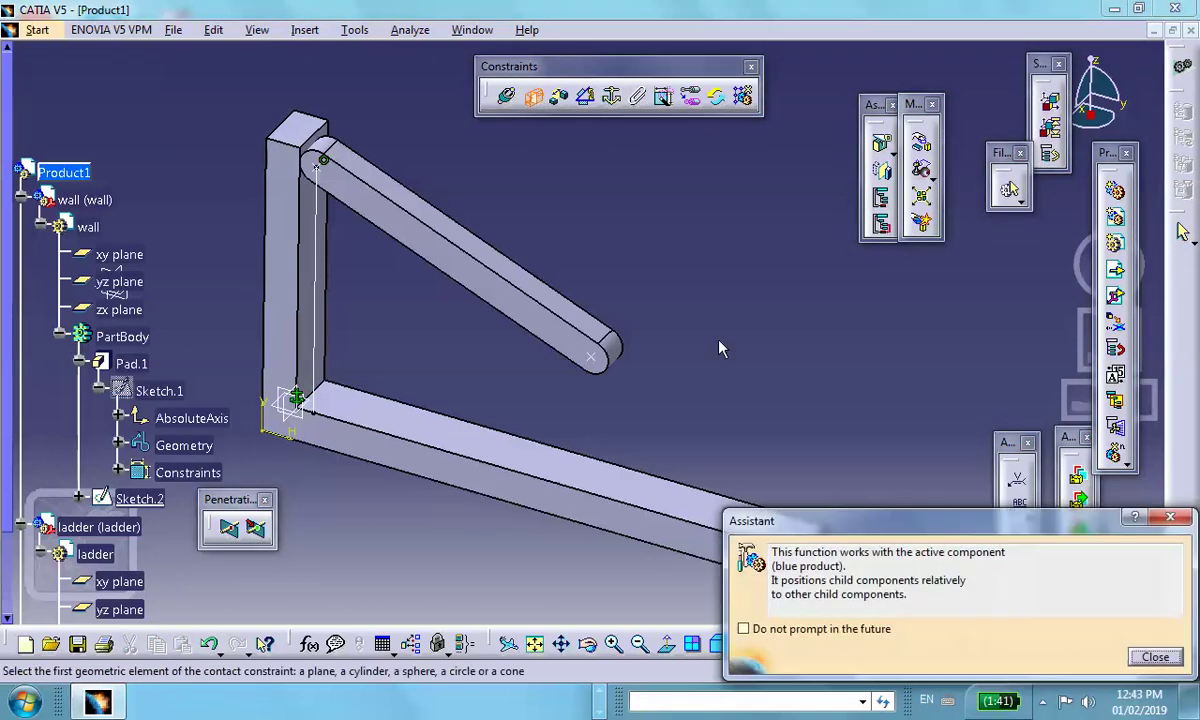
pyautogui.click(620, 360)
pyautogui.click(651, 497)
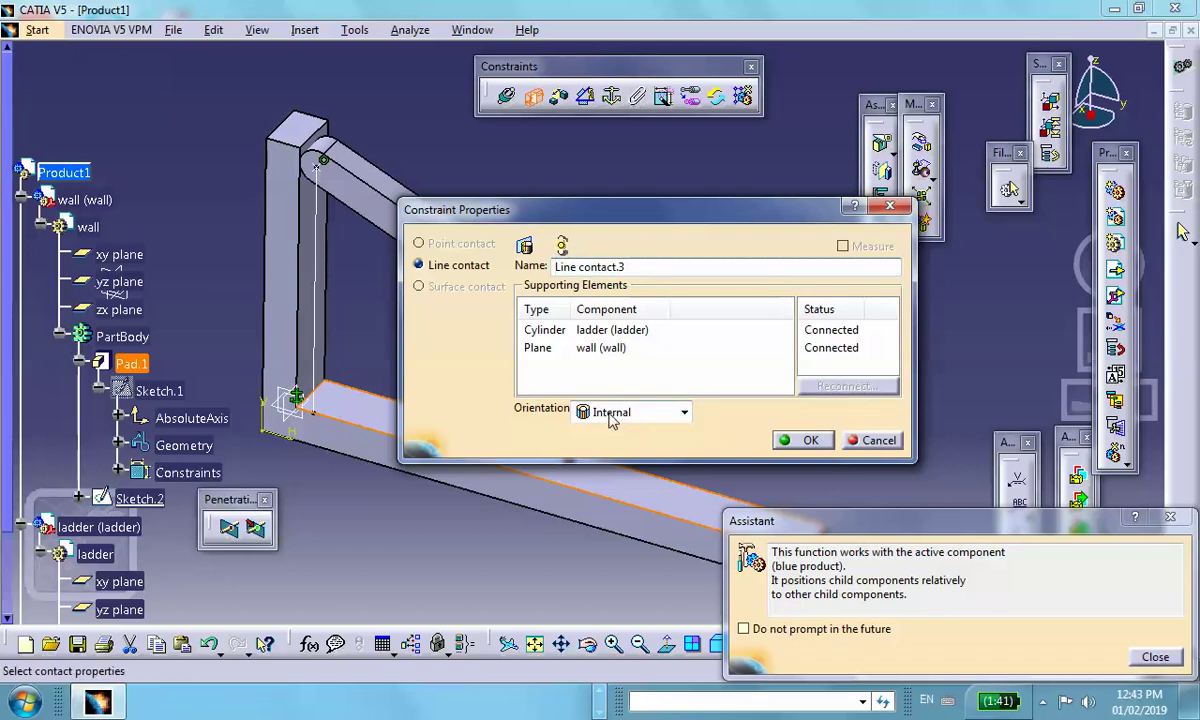
pyautogui.click(809, 441)
pyautogui.hotkey('ctrl', 'u')
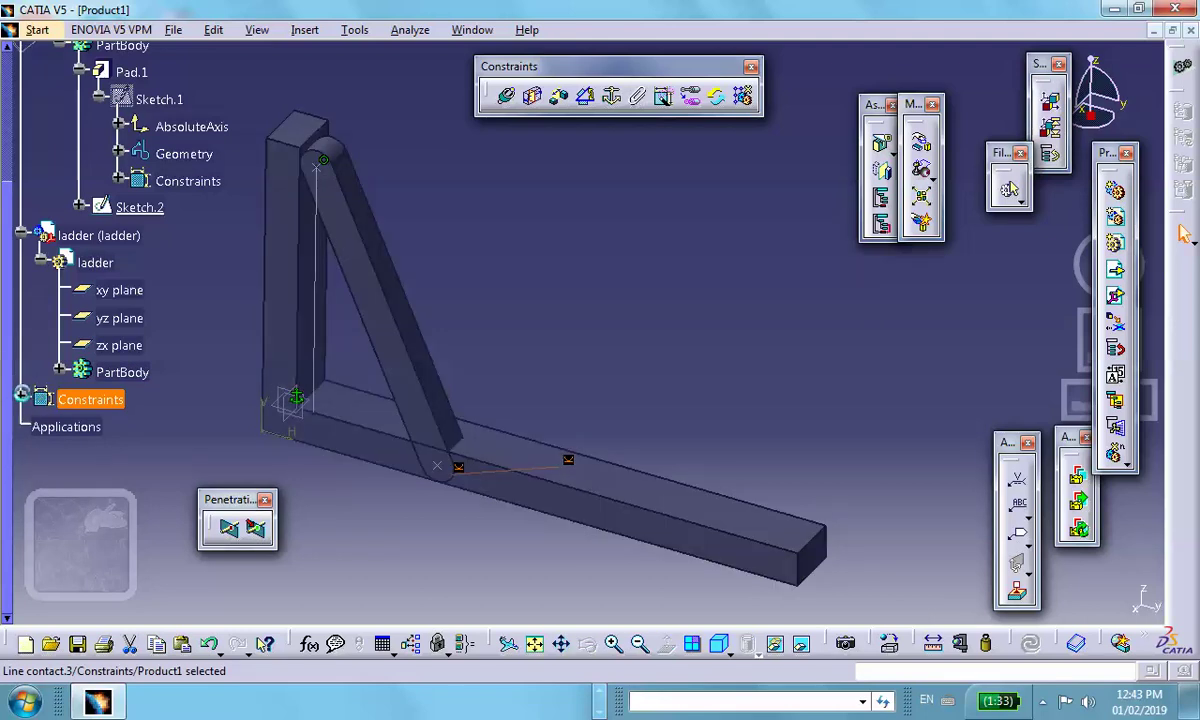
# - Change the line contact constraint's orientation to External and update the assembly
pyautogui.click(22, 399)
pyautogui.moveTo(14, 318); pyautogui.dragTo(23, 309)
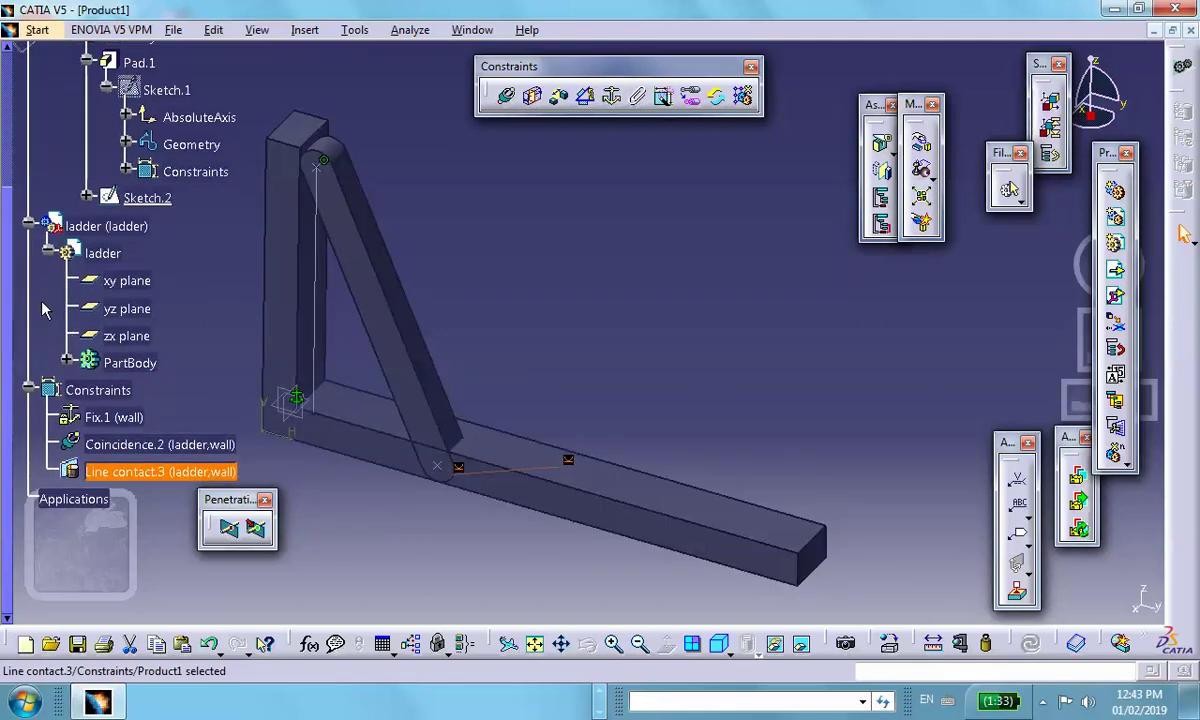
pyautogui.scroll(-2, 177, 335)
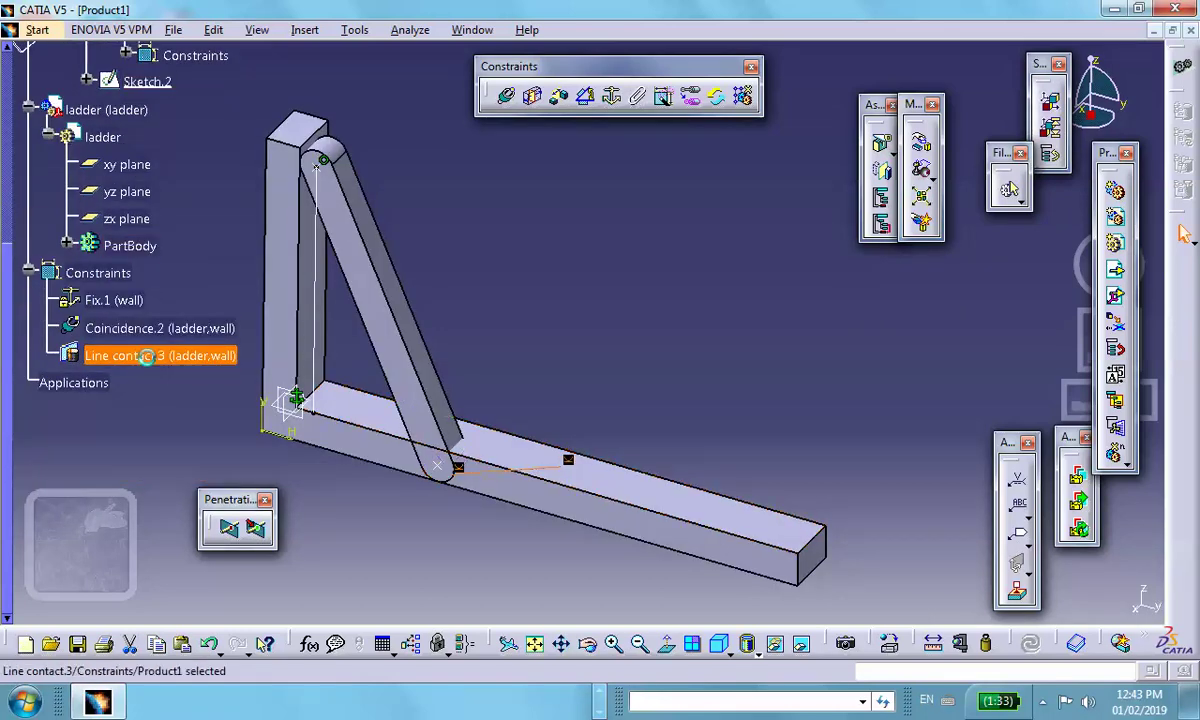
pyautogui.doubleClick(165, 358)
pyautogui.click(796, 321)
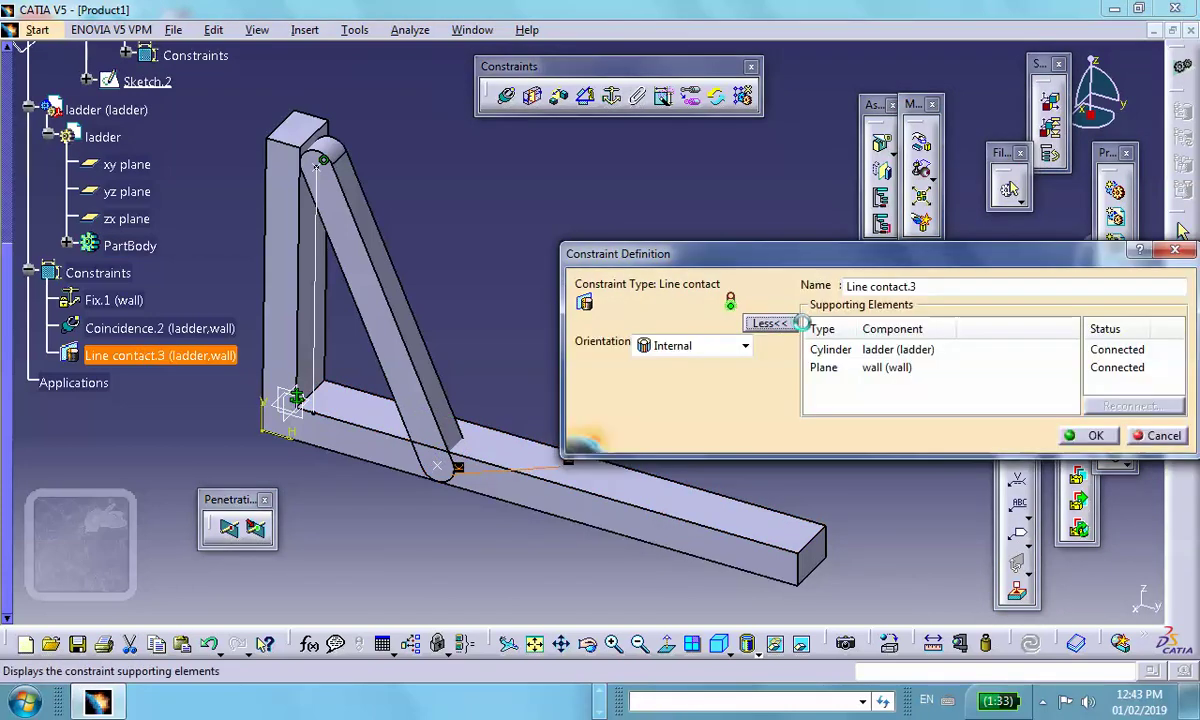
pyautogui.click(746, 345)
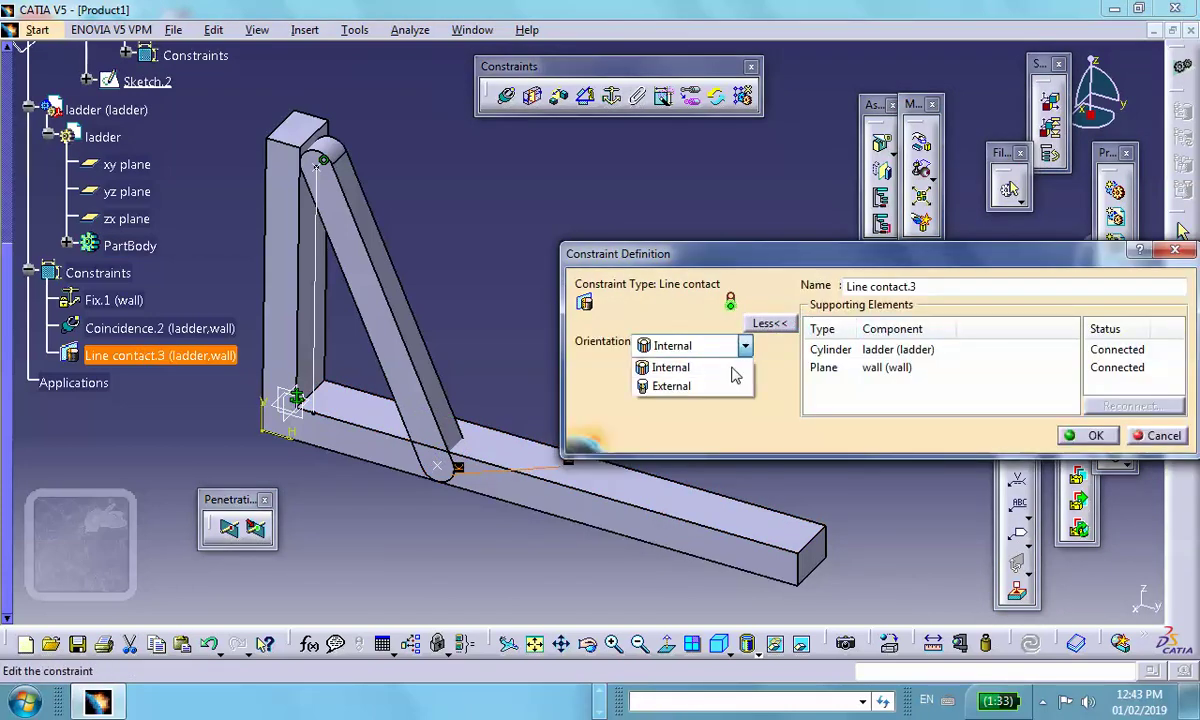
pyautogui.click(668, 388)
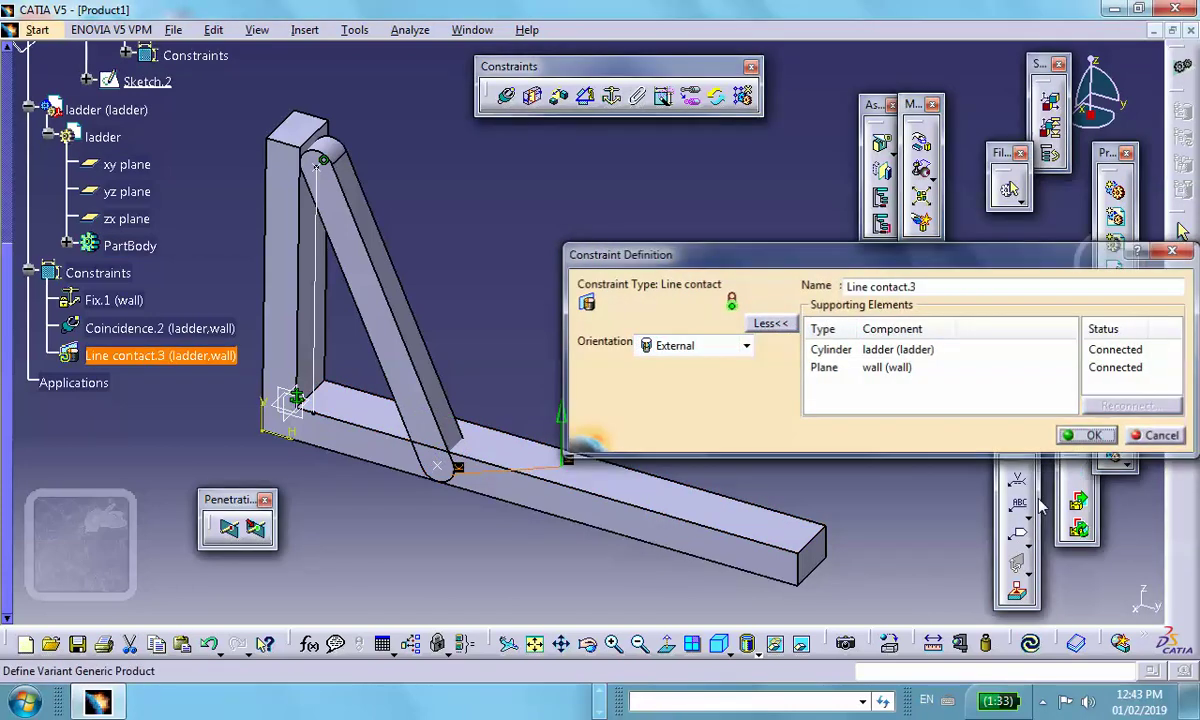
pyautogui.click(1108, 434)
pyautogui.moveTo(632, 340); pyautogui.dragTo(533, 295, button='middle')
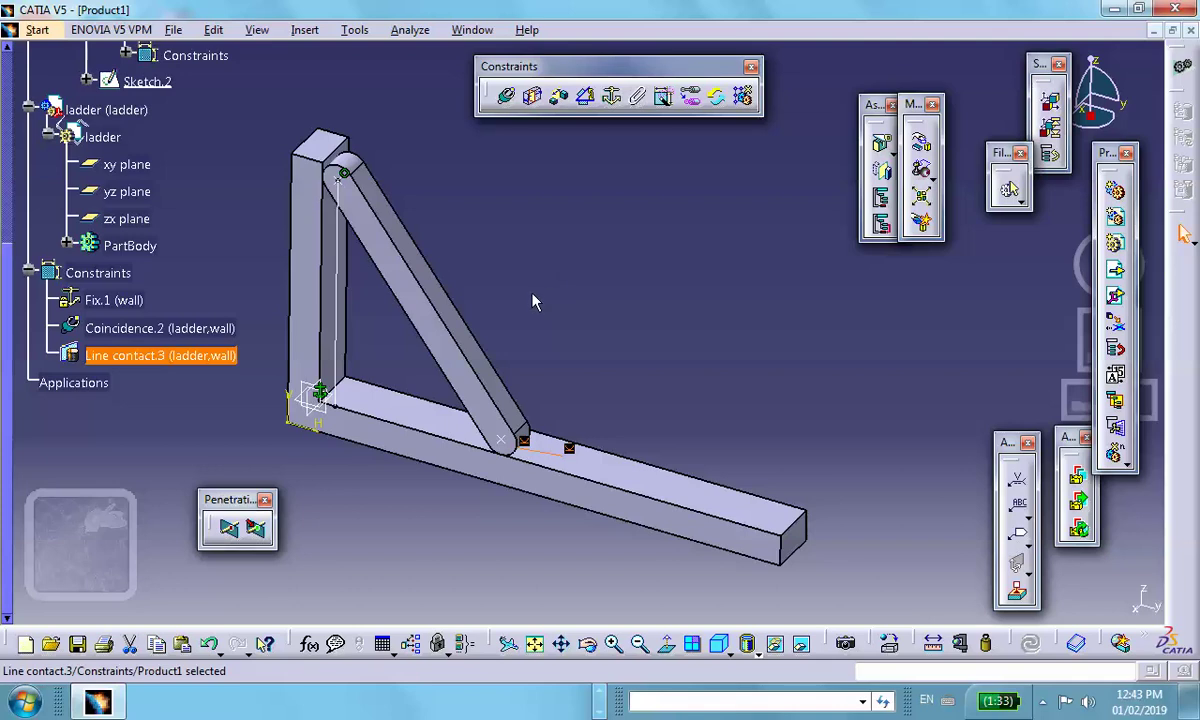
# - Switch to the DMU Kinematics workbench
pyautogui.click(30, 30)
pyautogui.moveTo(290, 187)
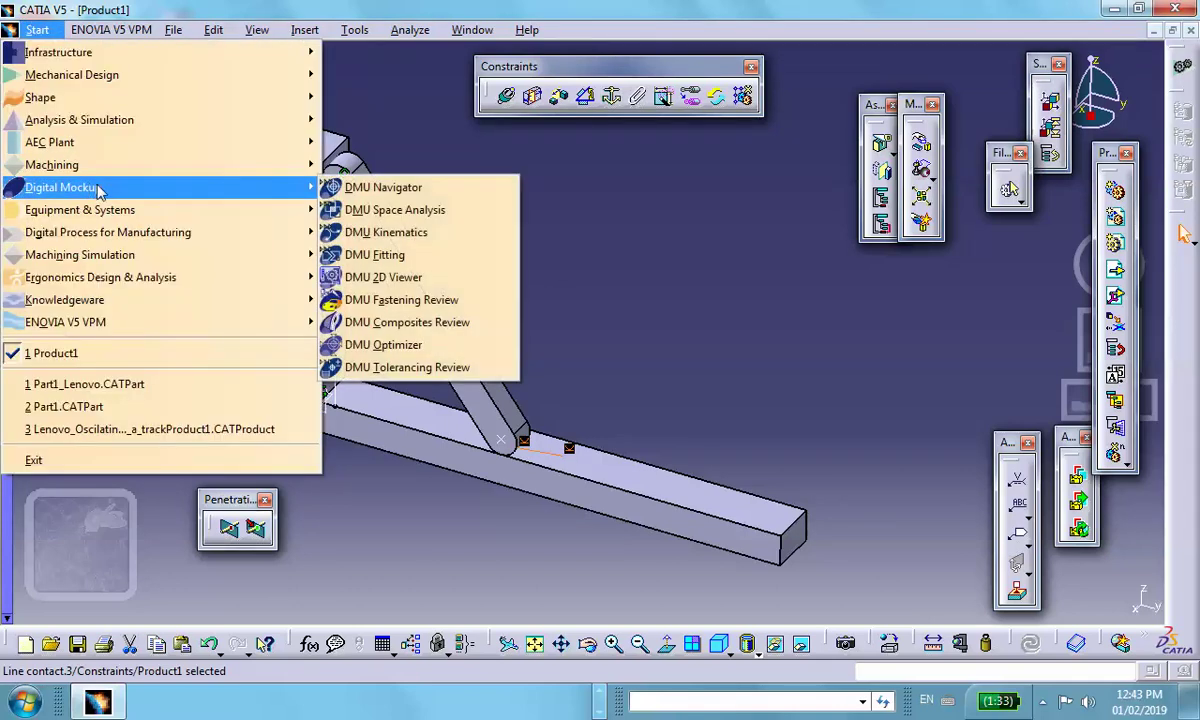
pyautogui.click(427, 234)
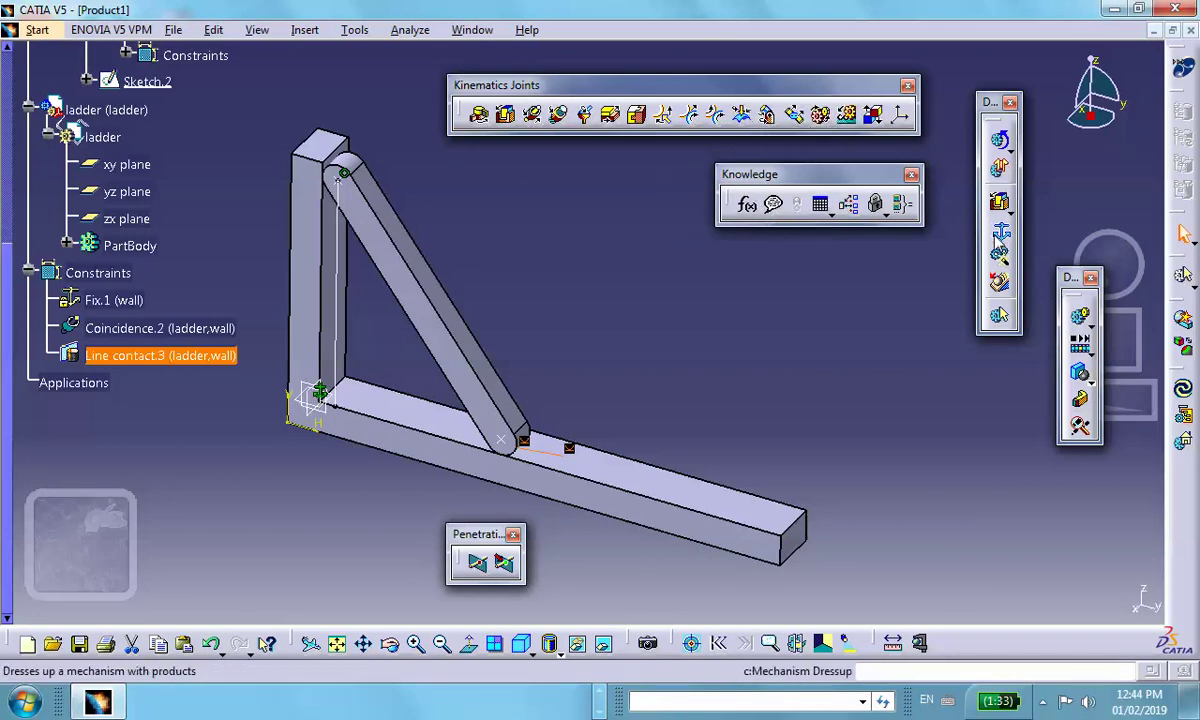
# - Create a new mechanism with the wall as its fixed part, and expand the mechanism's contents in the specification tree
pyautogui.click(999, 232)
pyautogui.click(1072, 563)
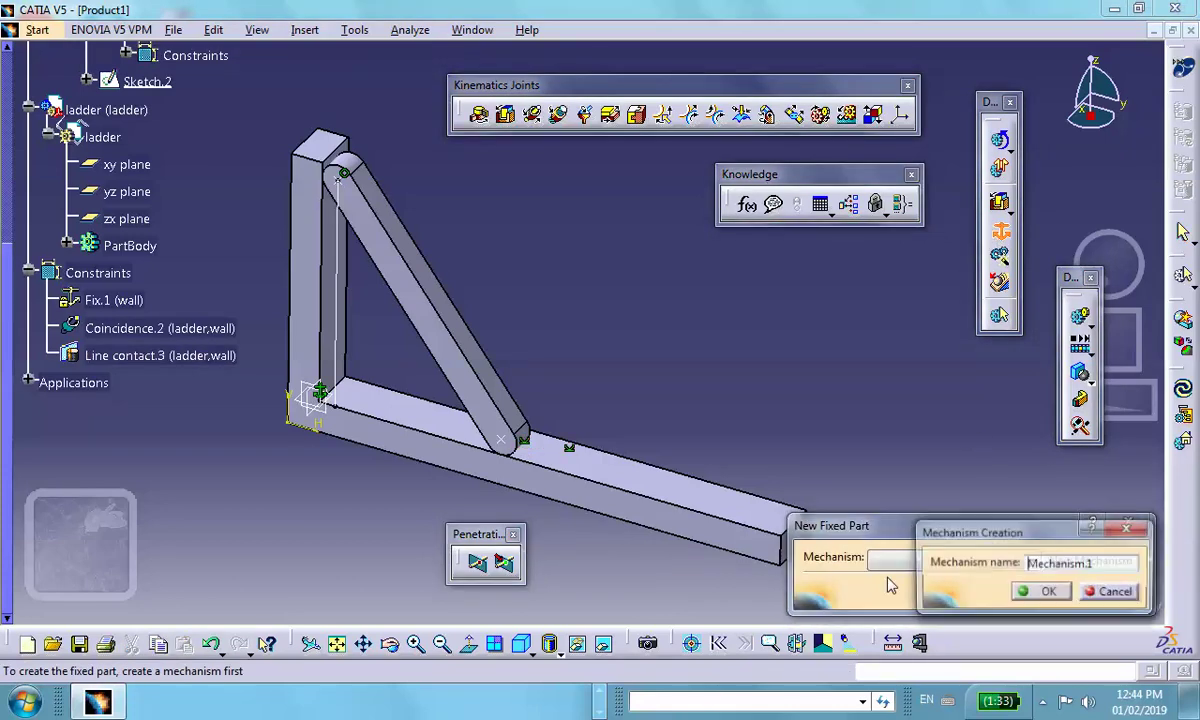
pyautogui.click(1059, 592)
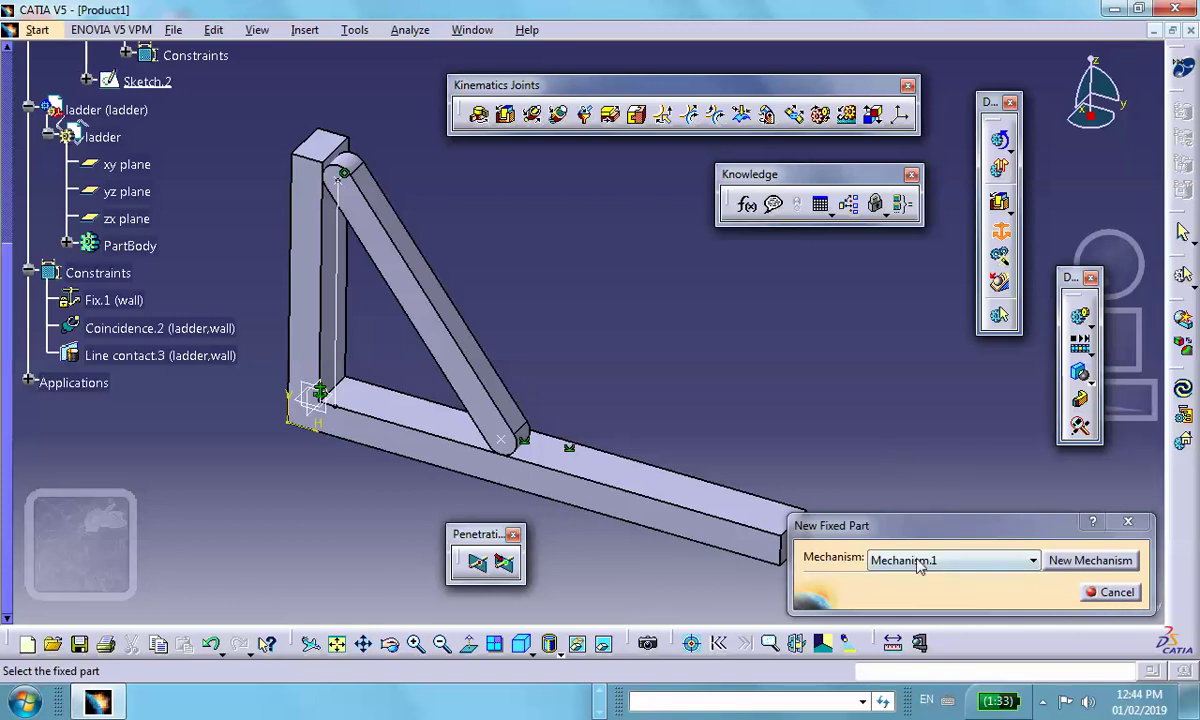
pyautogui.click(593, 497)
pyautogui.click(28, 383)
pyautogui.click(47, 410)
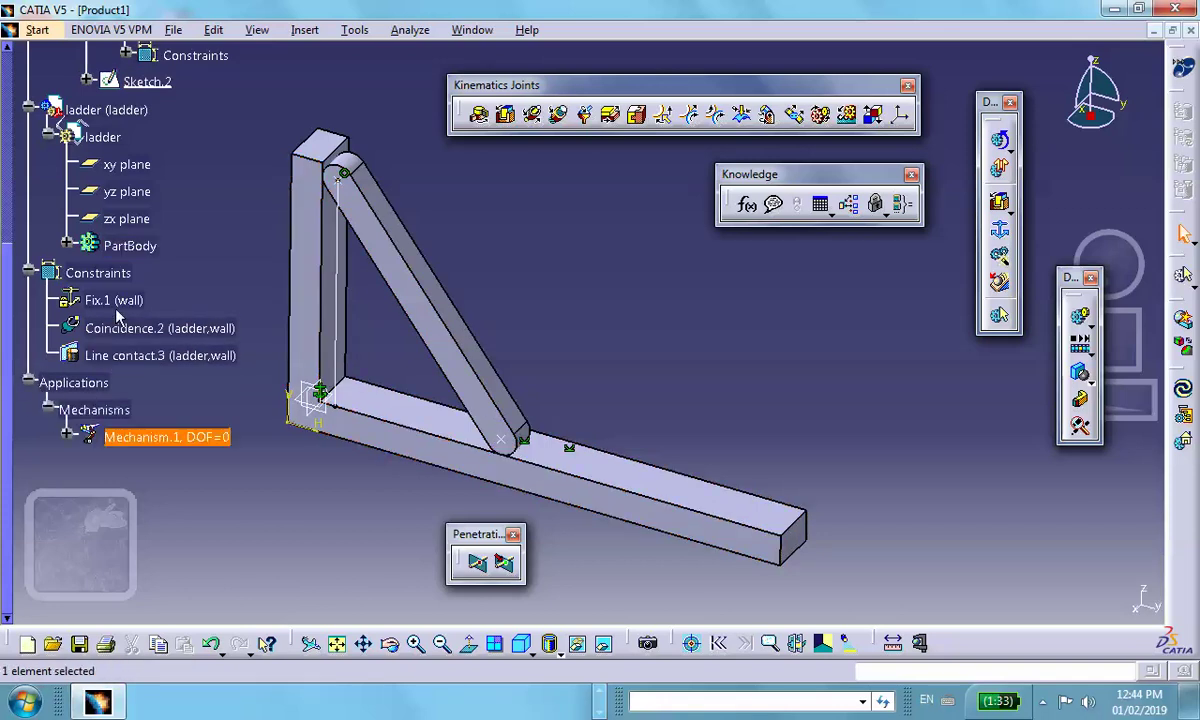
pyautogui.scroll(-3, 50, 380)
pyautogui.moveTo(395, 410); pyautogui.dragTo(510, 402, button='middle')
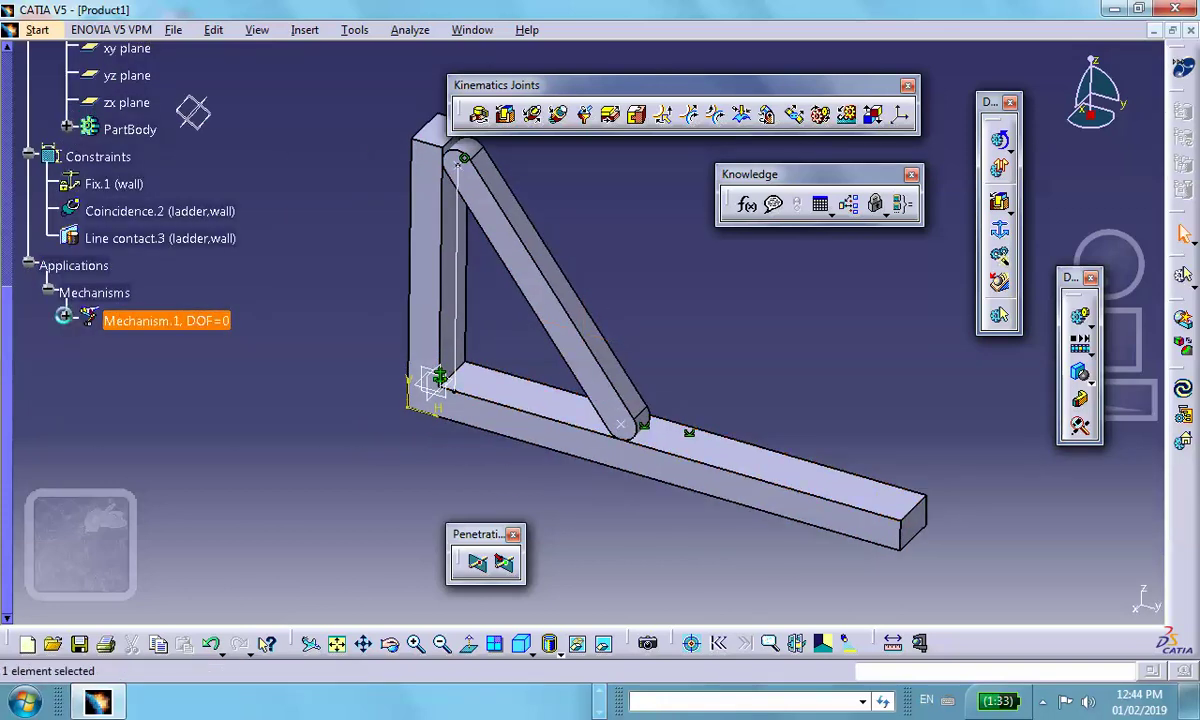
pyautogui.click(63, 315)
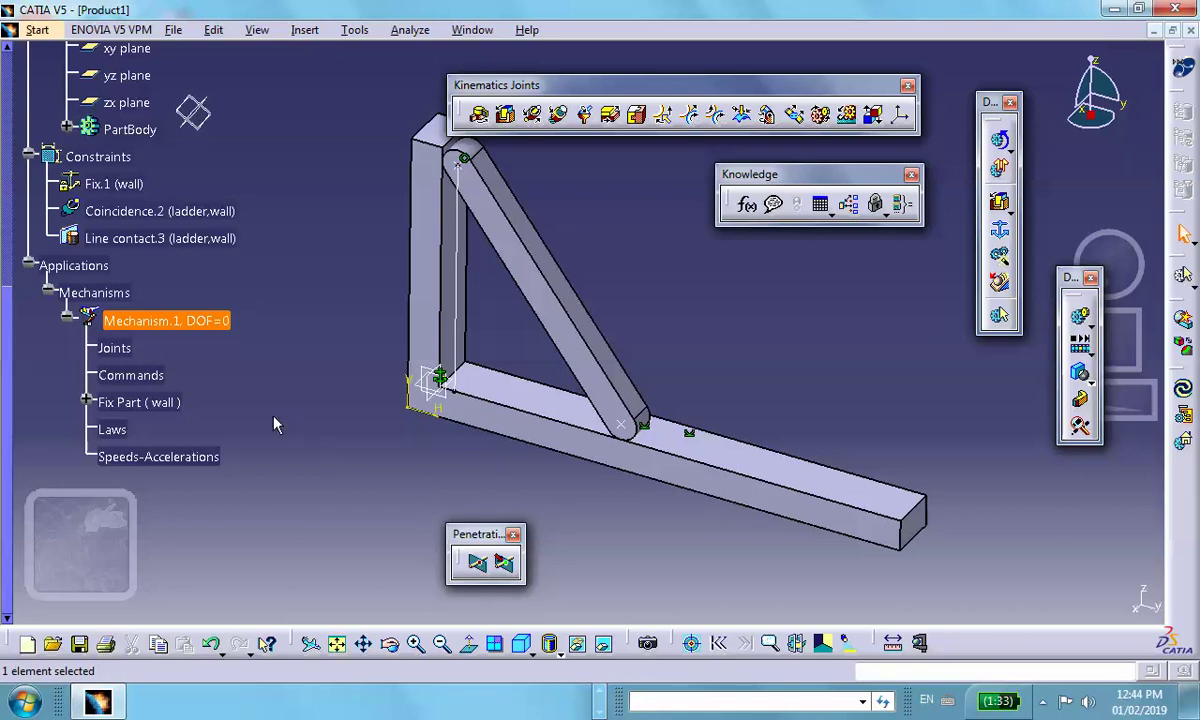
# - Create a Point Curve joint between the wall's sketched vertical line (Sketch.2) and the ladder's upper centre point (Point.1)
pyautogui.moveTo(304, 195); pyautogui.dragTo(333, 230, button='middle')
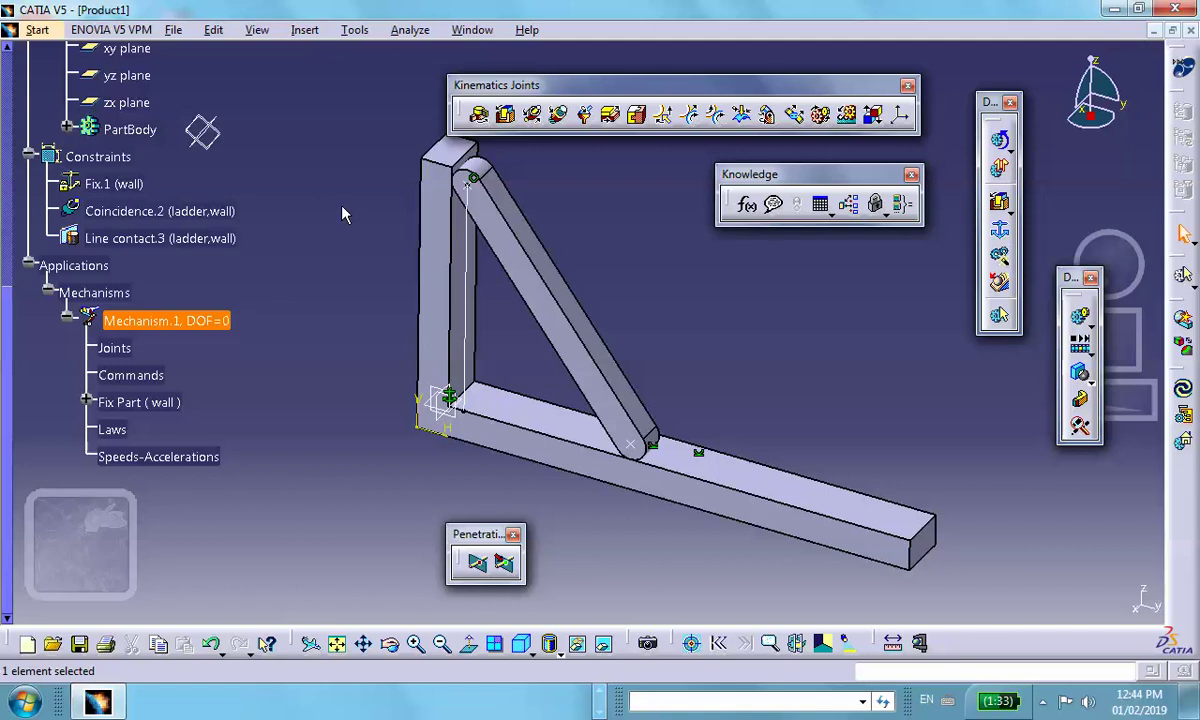
pyautogui.click(664, 116)
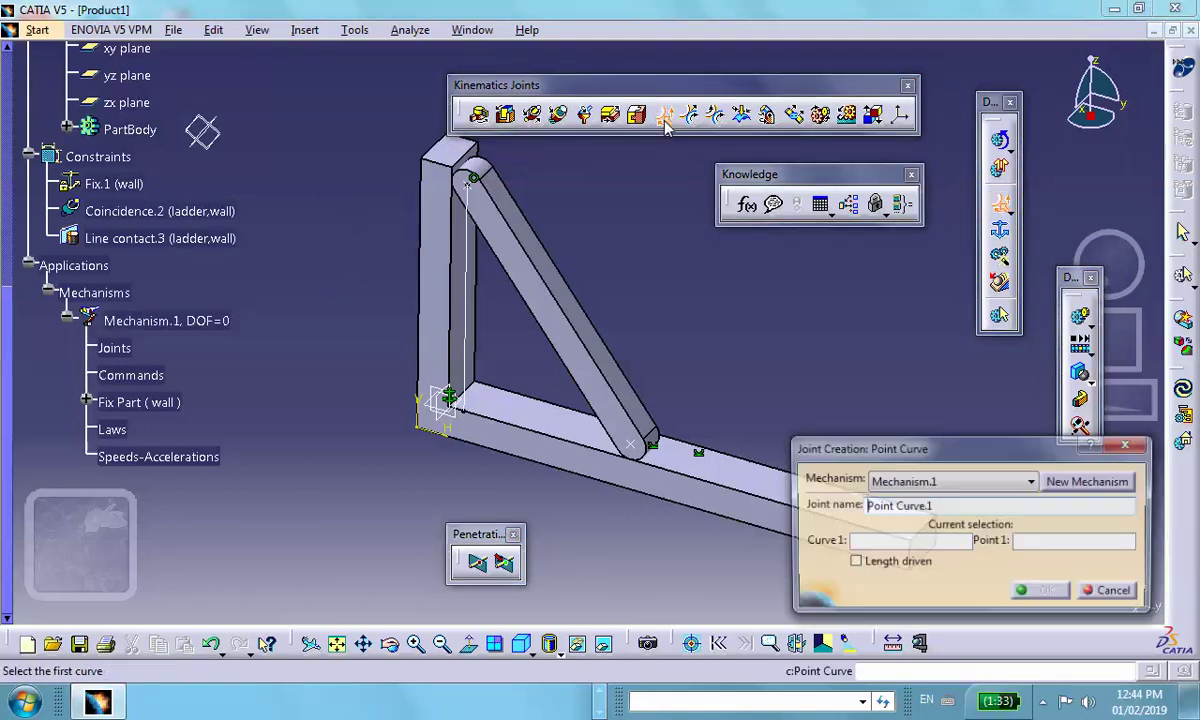
pyautogui.click(480, 297)
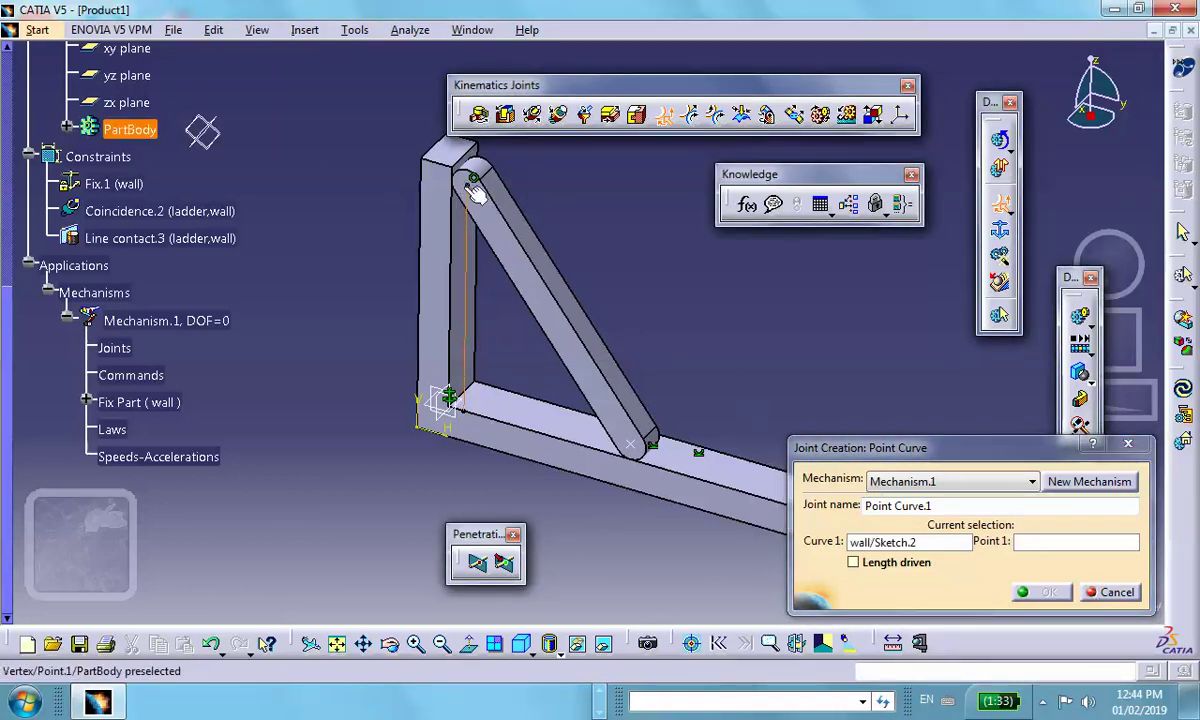
pyautogui.click(67, 129)
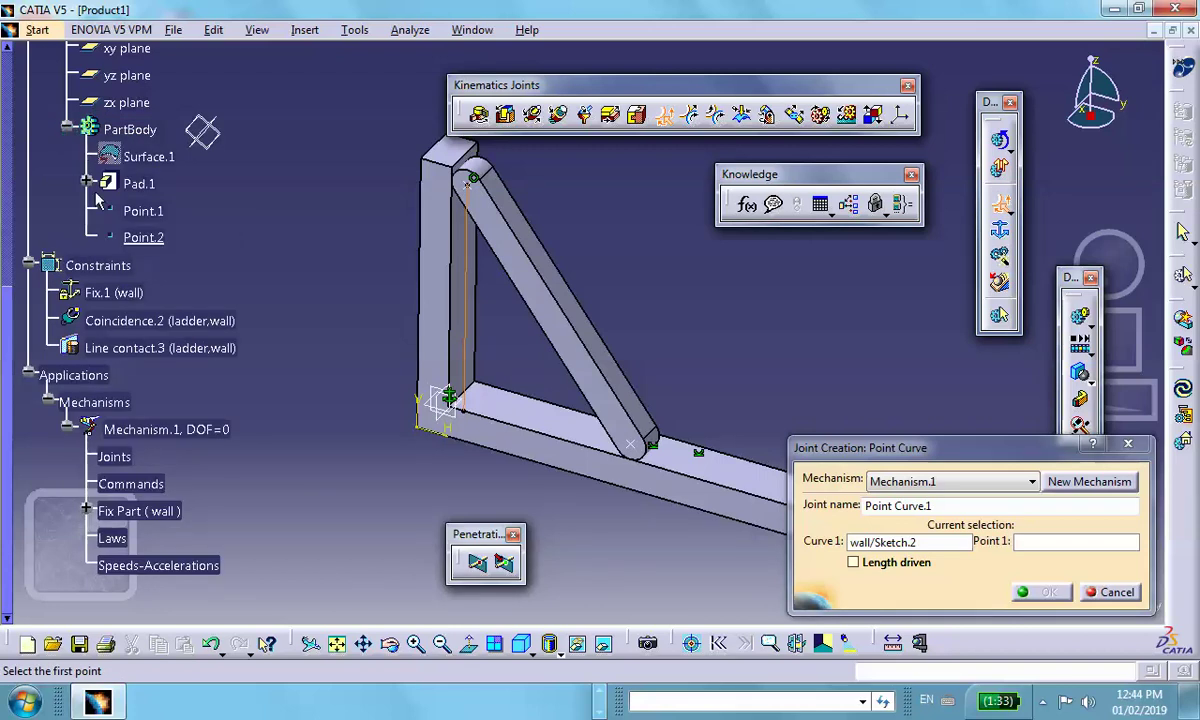
pyautogui.click(145, 211)
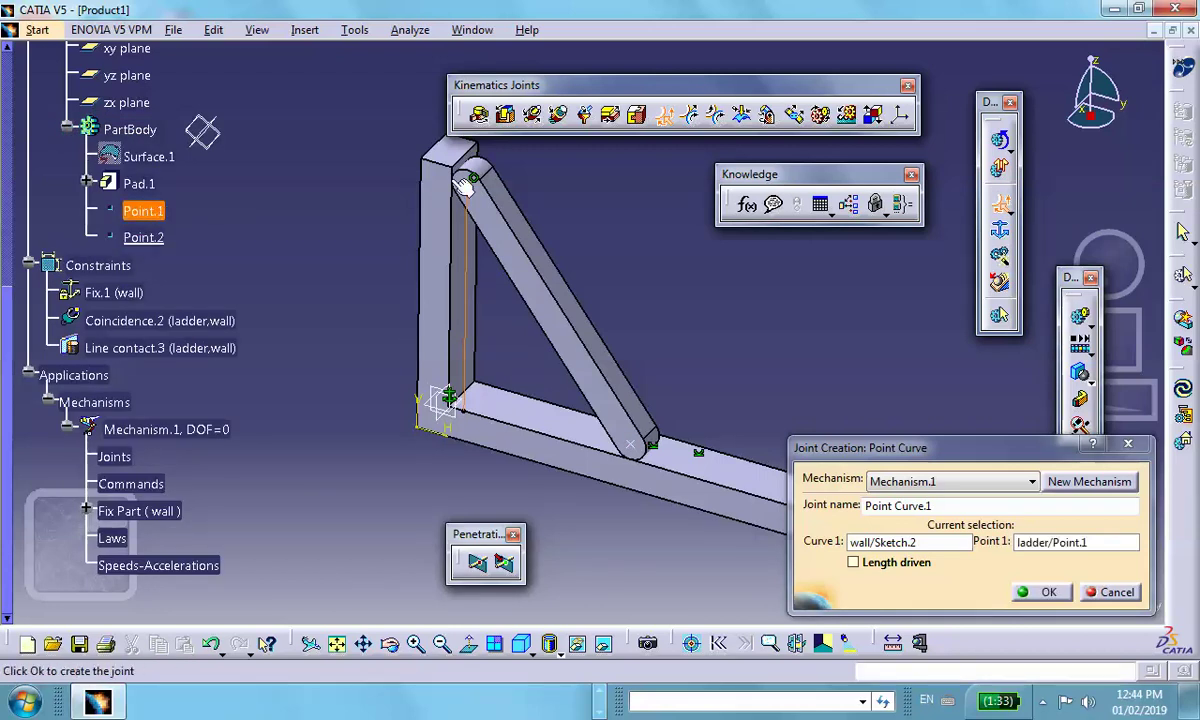
pyautogui.click(1042, 592)
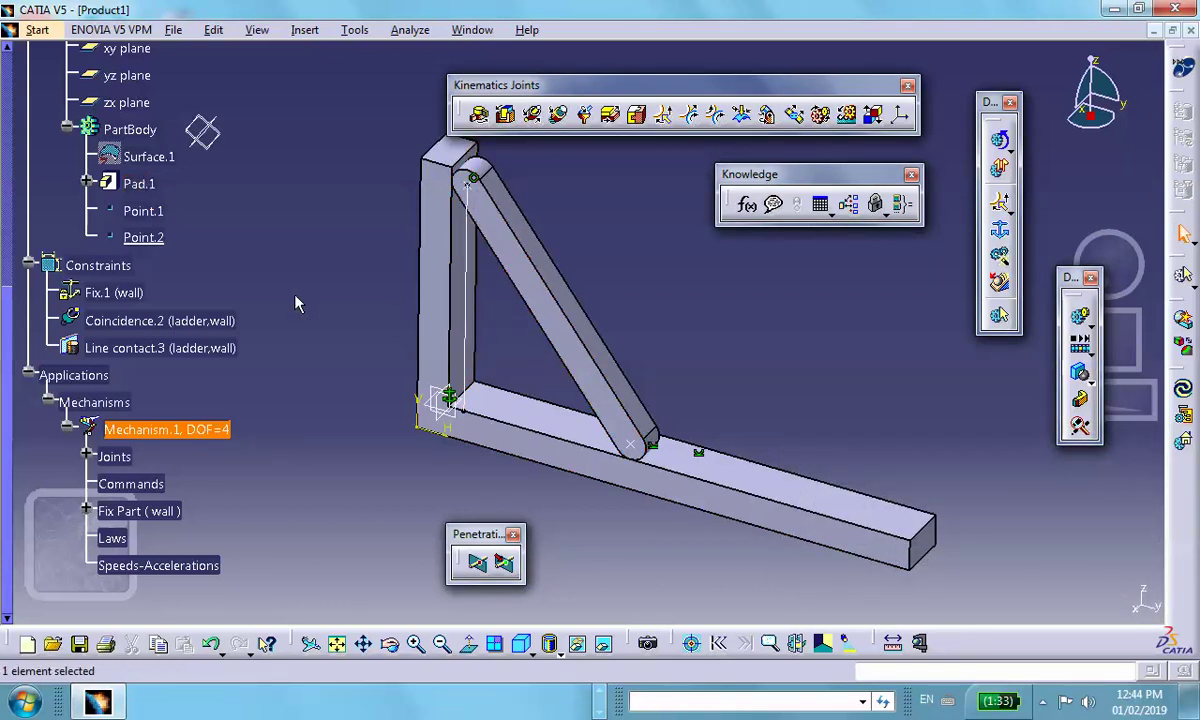
# - Create a Slide Curve joint between the ladder's lower rounded edge and the upper front edge of the wall's horizontal leg
pyautogui.scroll(-2, 280, 275)
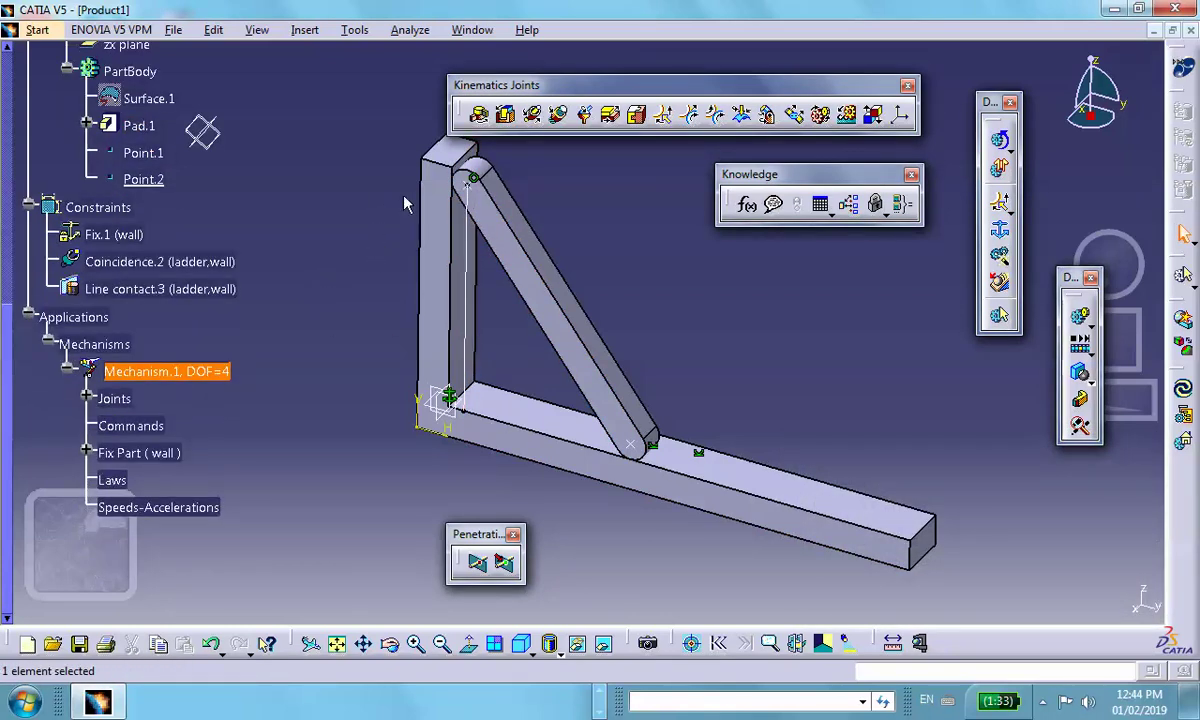
pyautogui.click(690, 117)
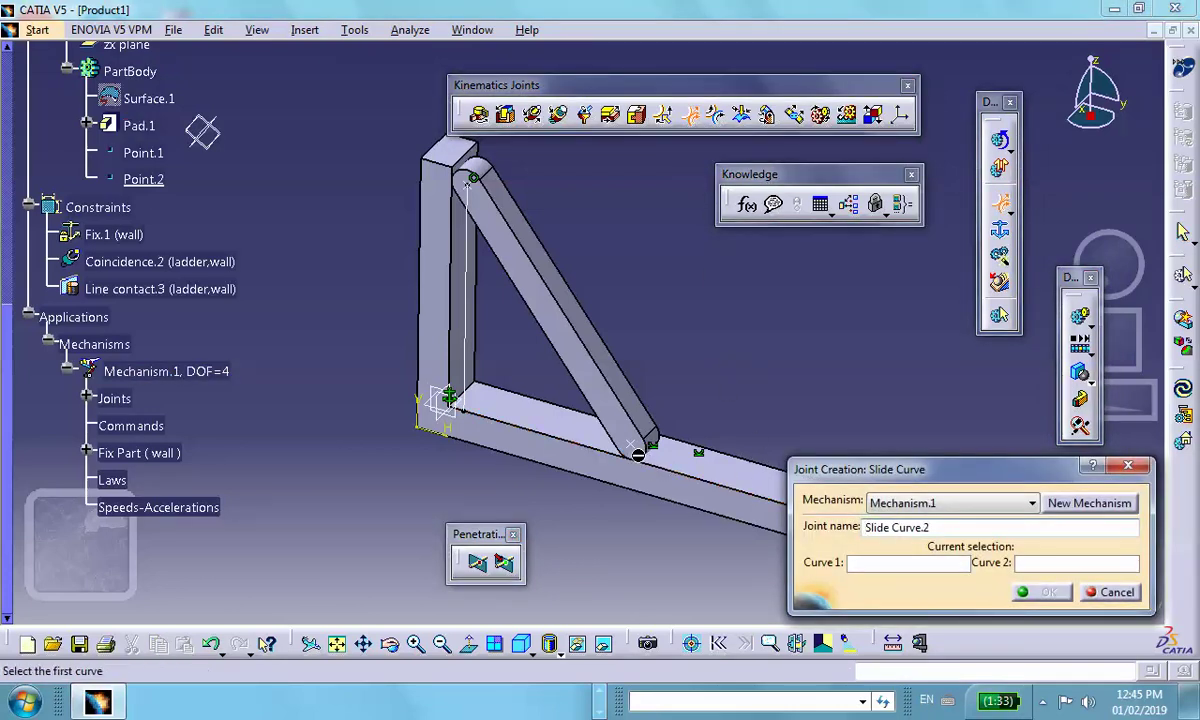
pyautogui.click(658, 458)
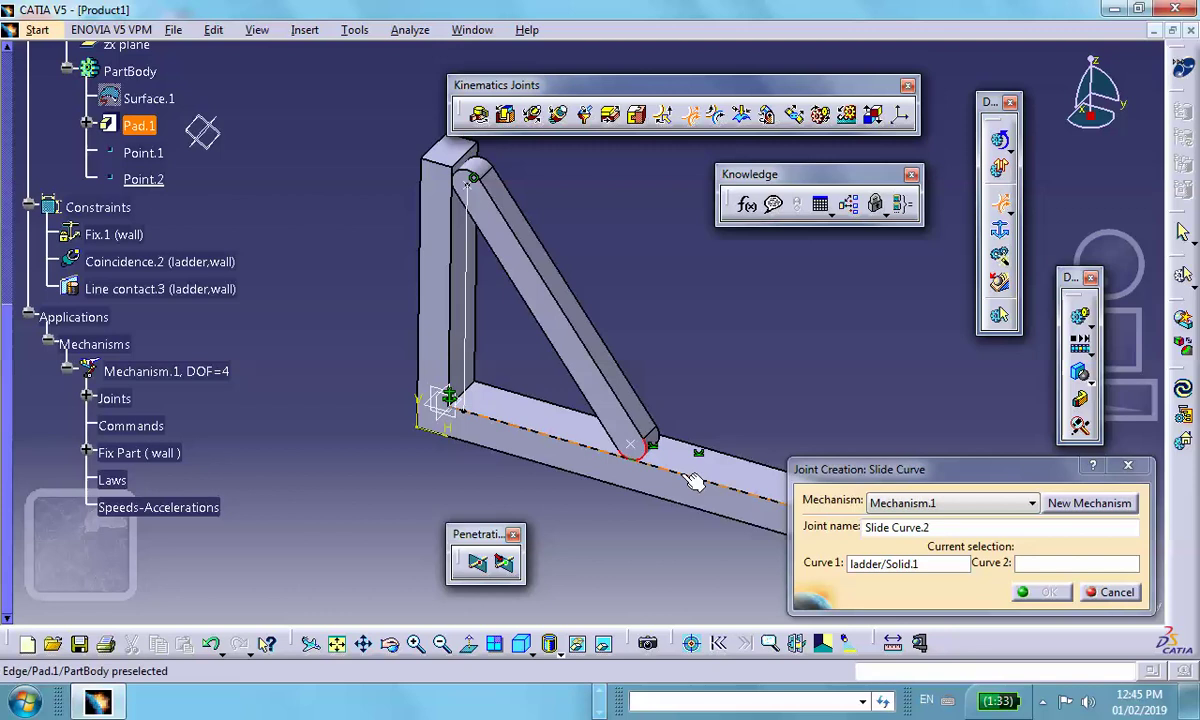
pyautogui.click(695, 481)
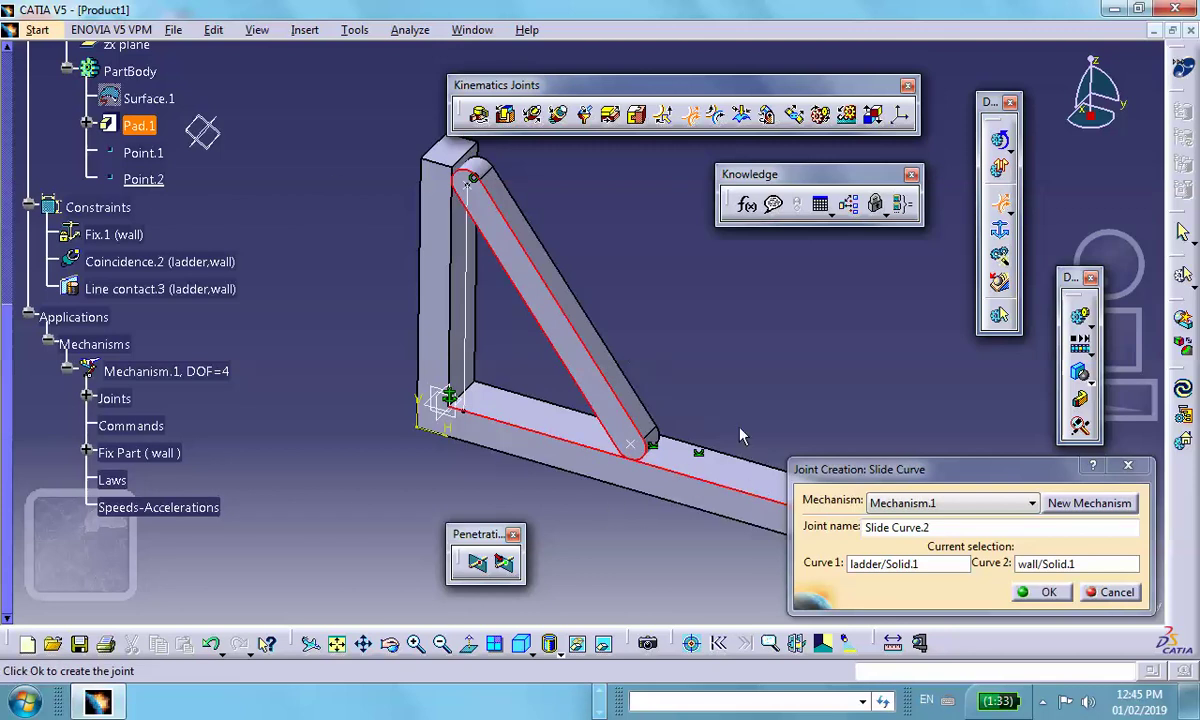
pyautogui.click(1040, 592)
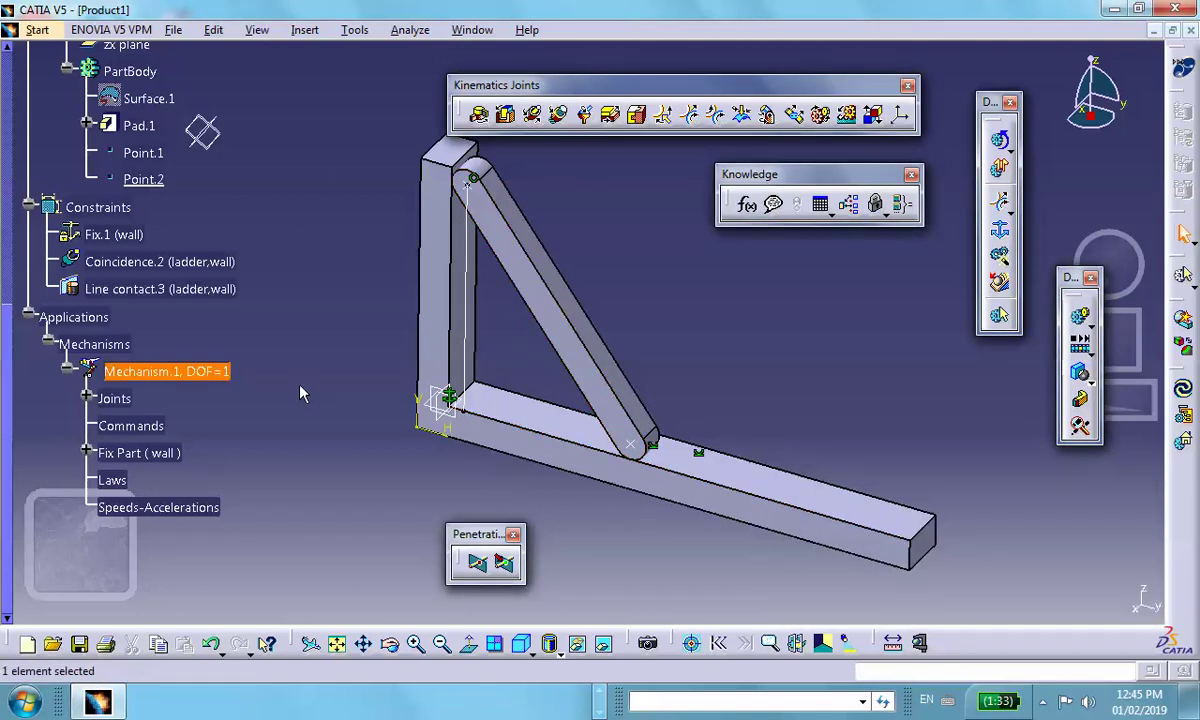
# - Expand the mechanism's joints and review the slide curve joint's geometry definition
pyautogui.scroll(-2, 270, 375)
pyautogui.click(87, 341)
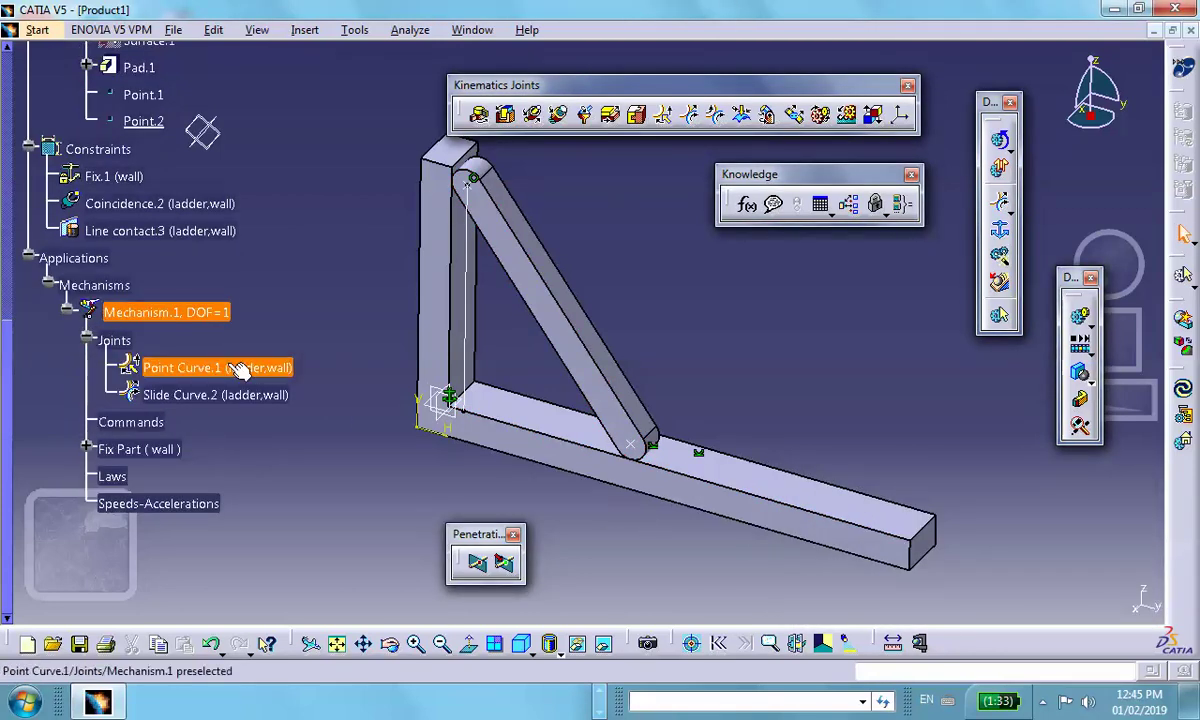
pyautogui.scroll(-2, 251, 329)
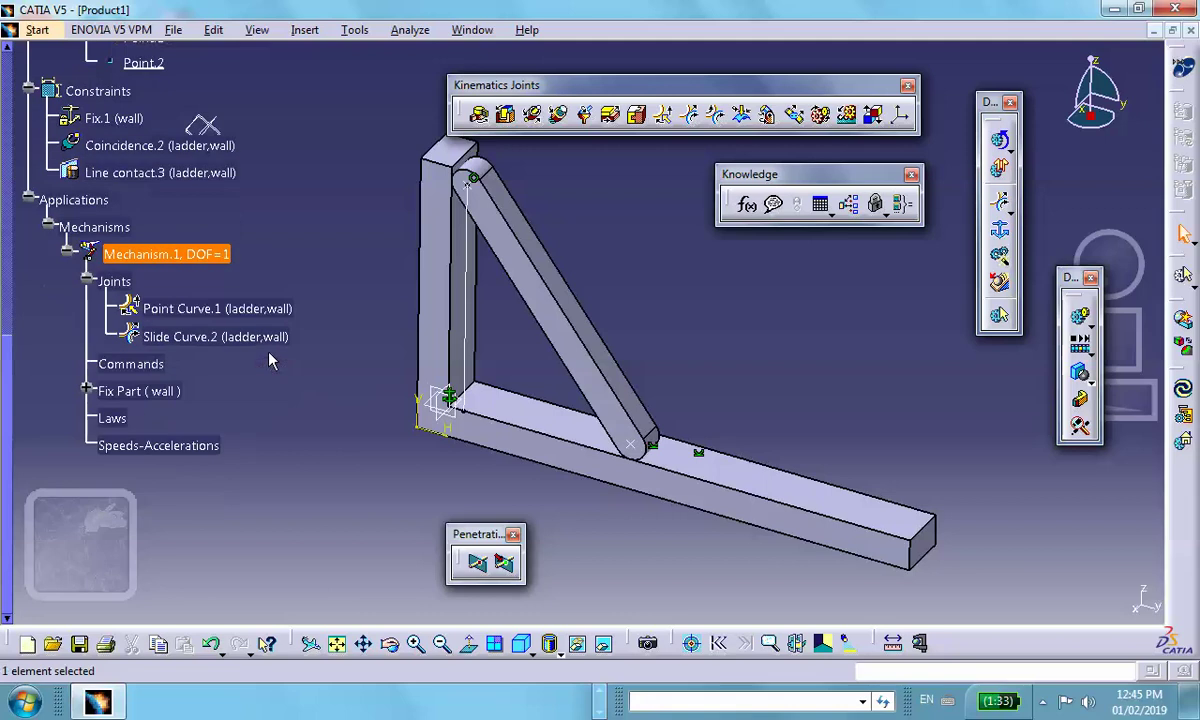
pyautogui.doubleClick(210, 337)
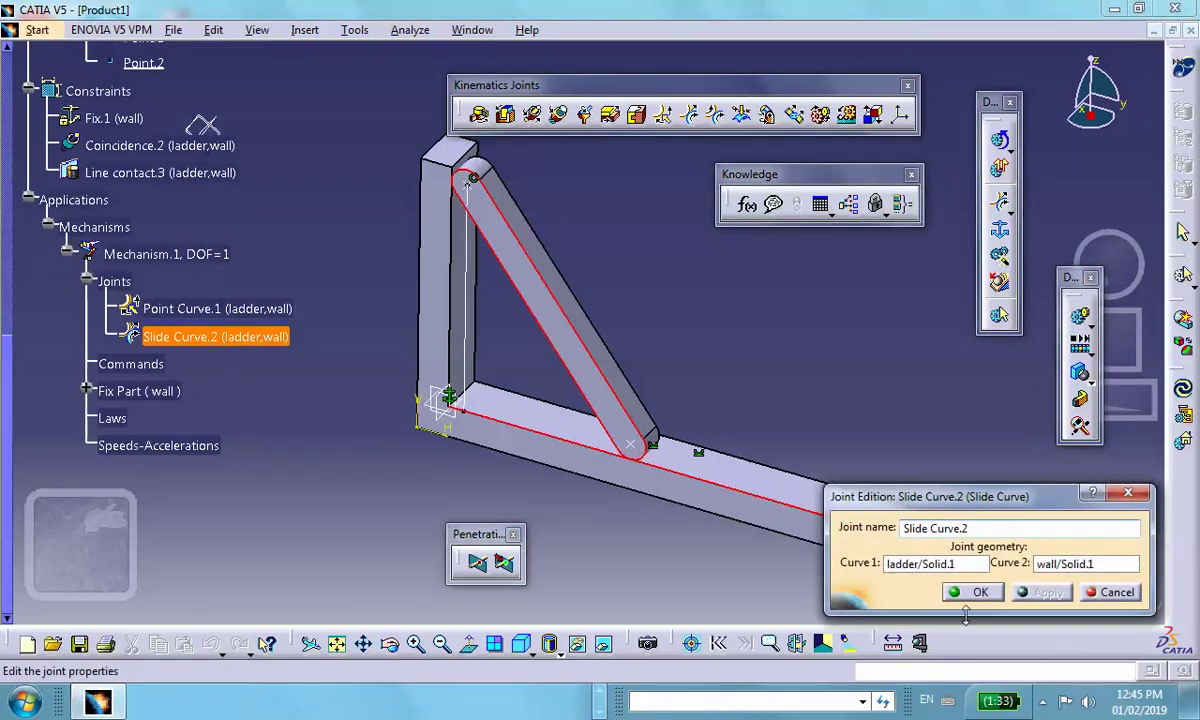
pyautogui.click(977, 594)
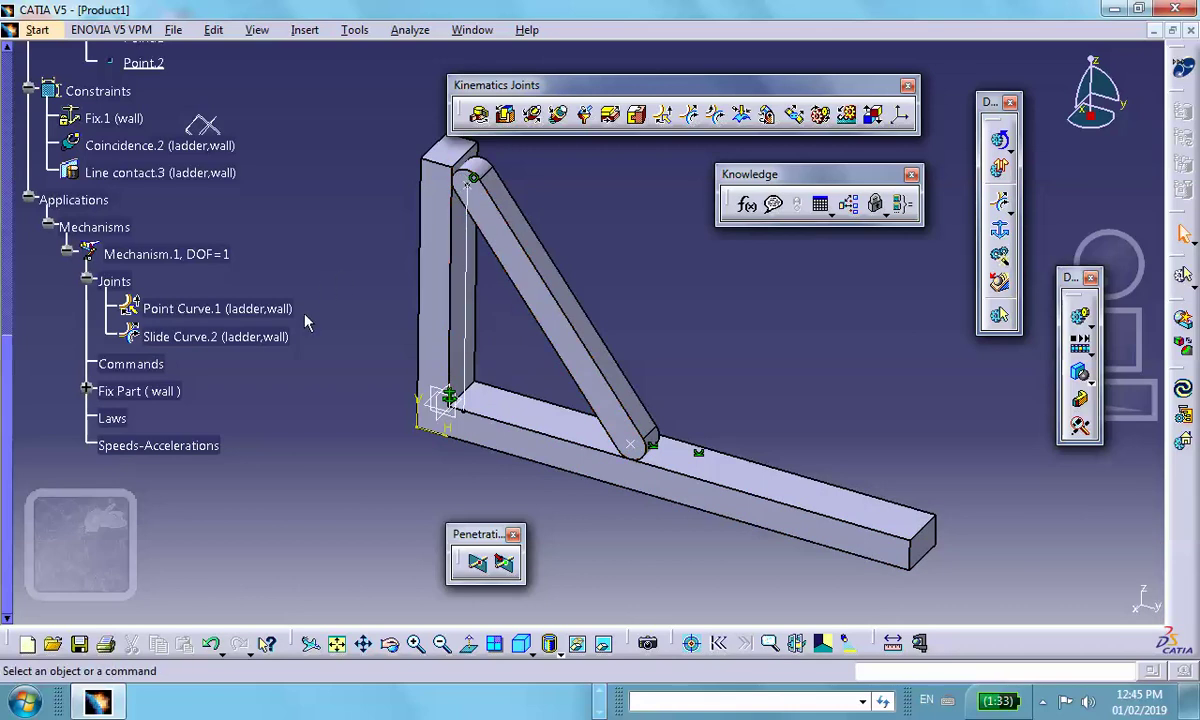
# - Make the point curve joint between the ladder and the wall length driven
pyautogui.doubleClick(195, 314)
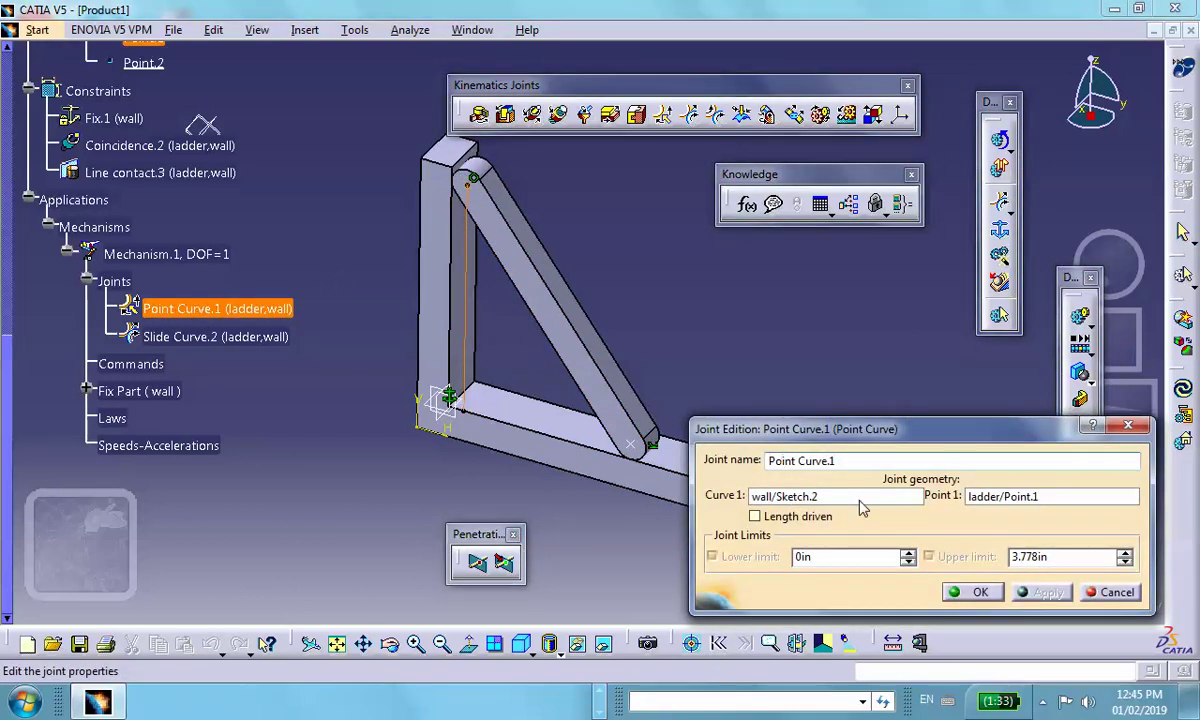
pyautogui.click(754, 516)
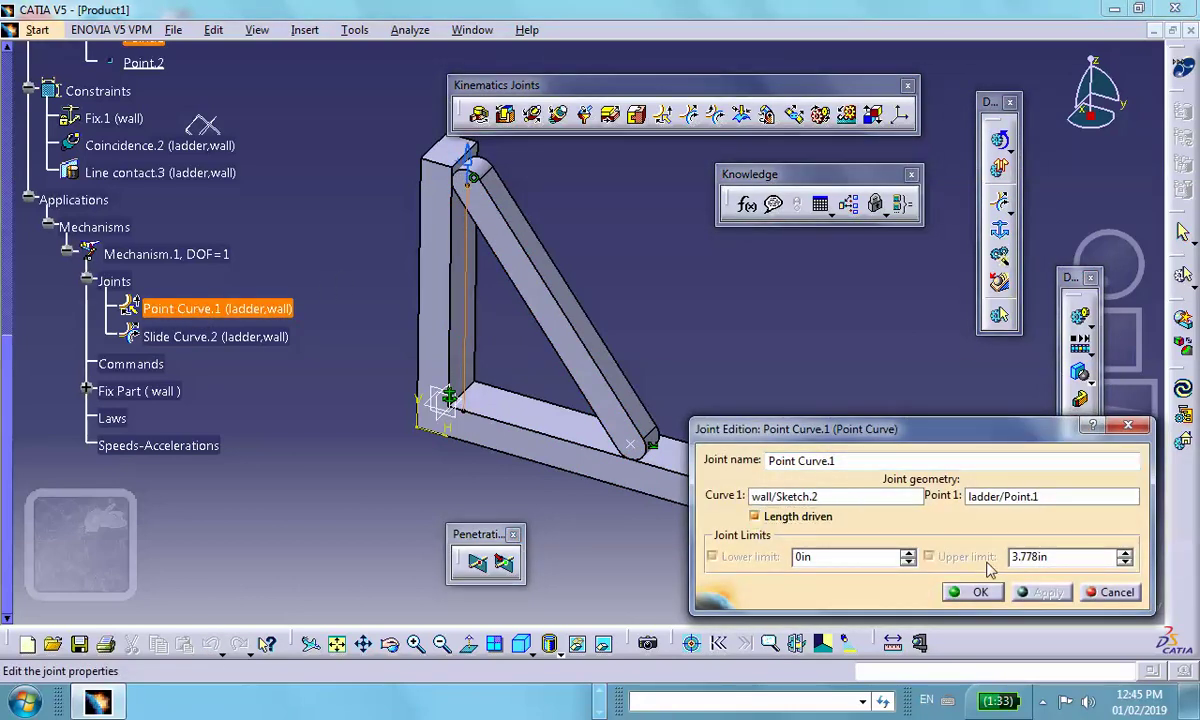
pyautogui.moveTo(513, 202); pyautogui.dragTo(591, 472)
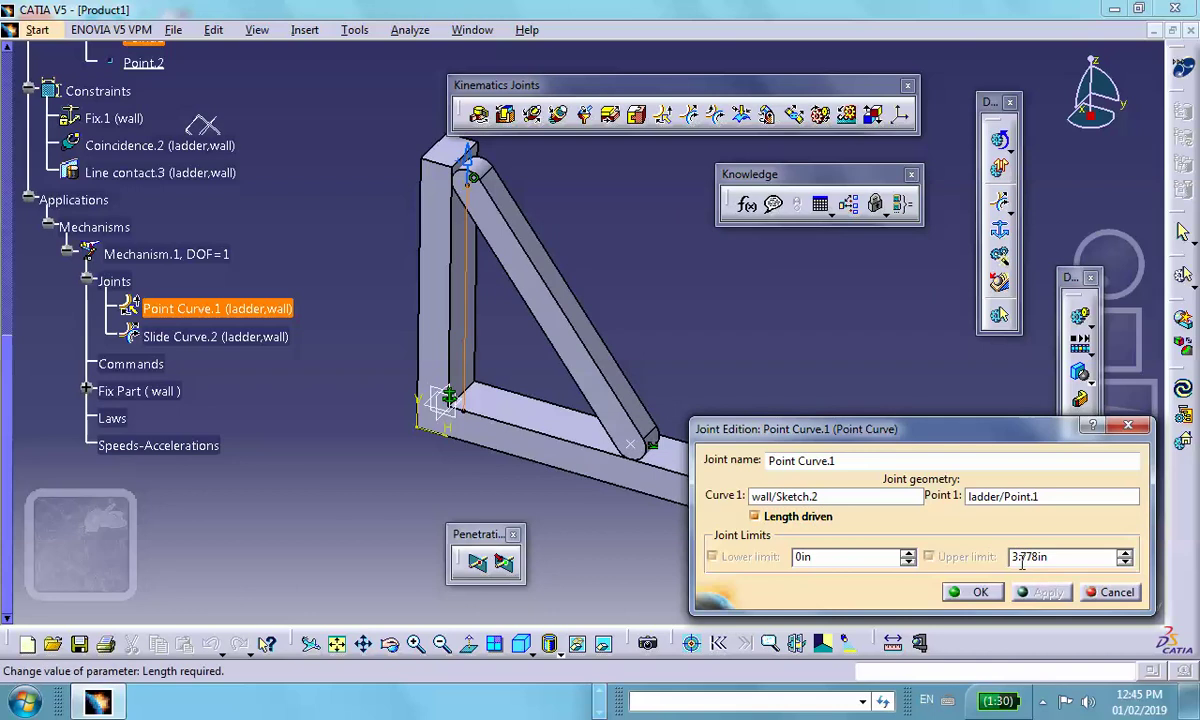
pyautogui.moveTo(562, 254); pyautogui.dragTo(478, 165)
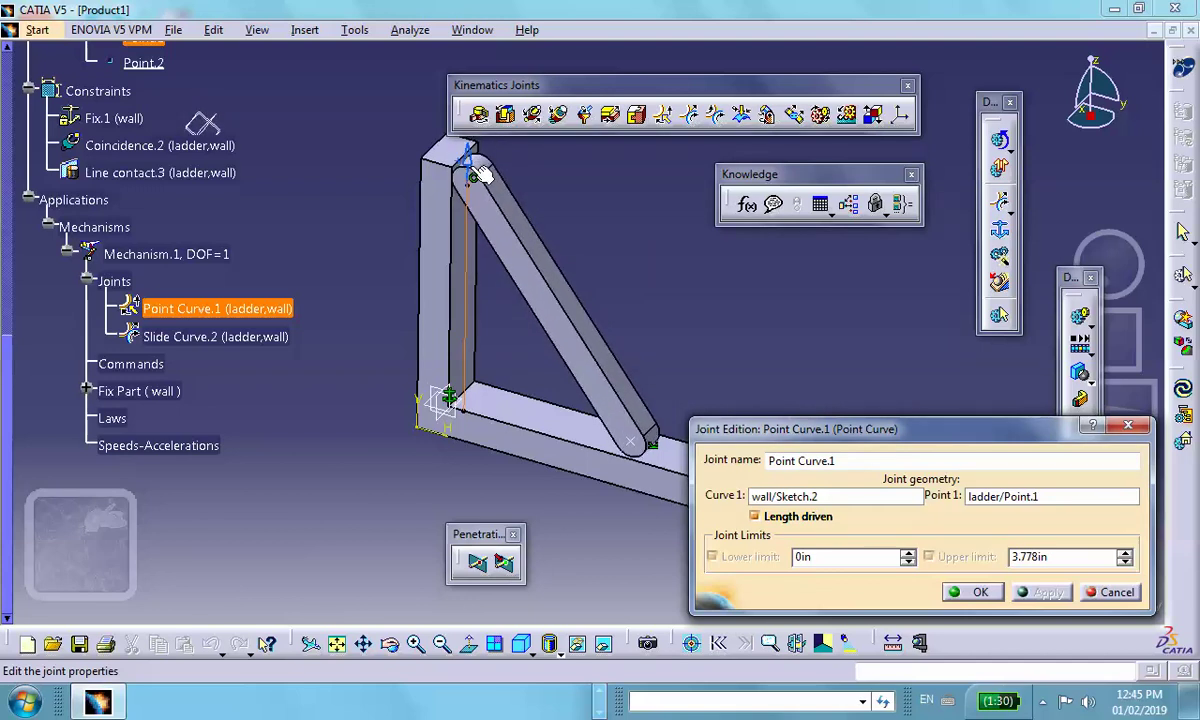
pyautogui.click(980, 592)
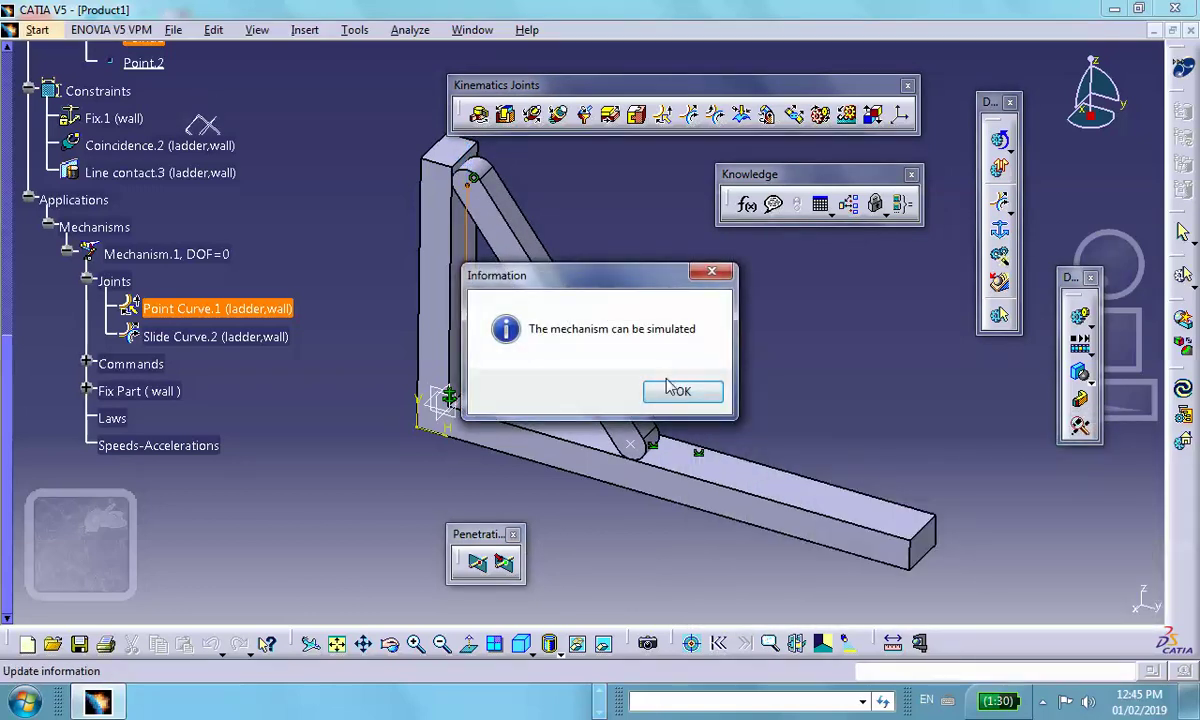
pyautogui.click(681, 392)
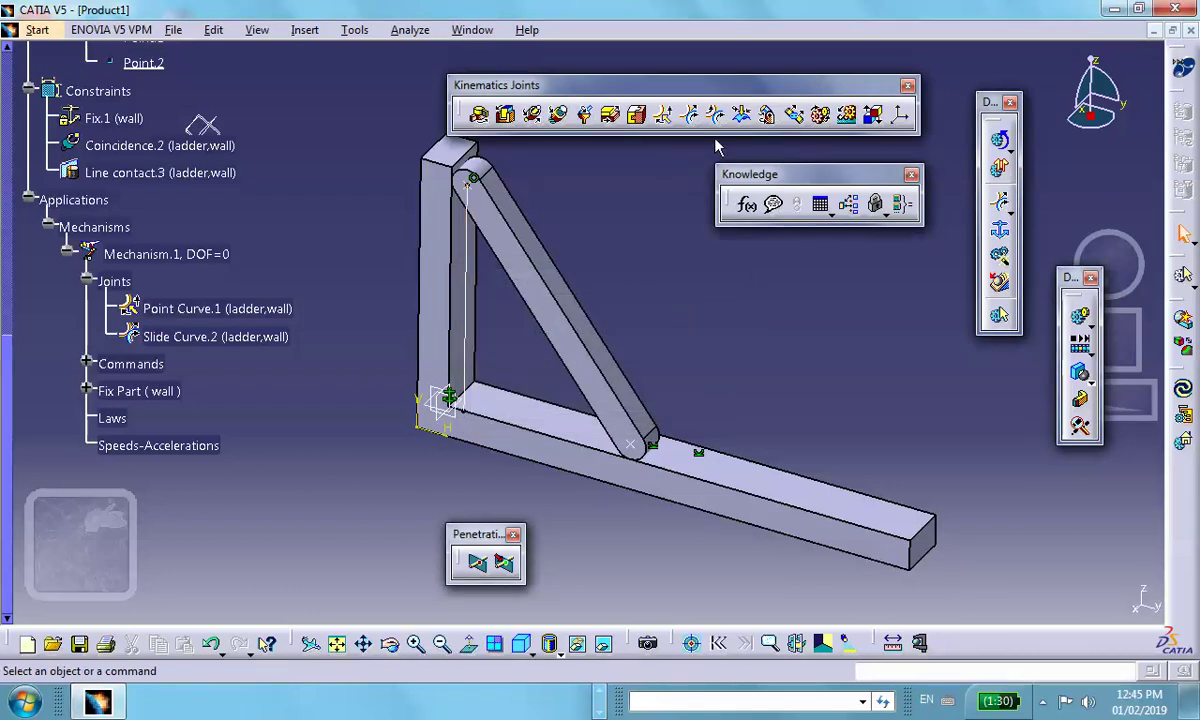
# - Simulate the mechanism by driving its length command from 0 to 3.7785, and reset it to the start position
pyautogui.click(1001, 142)
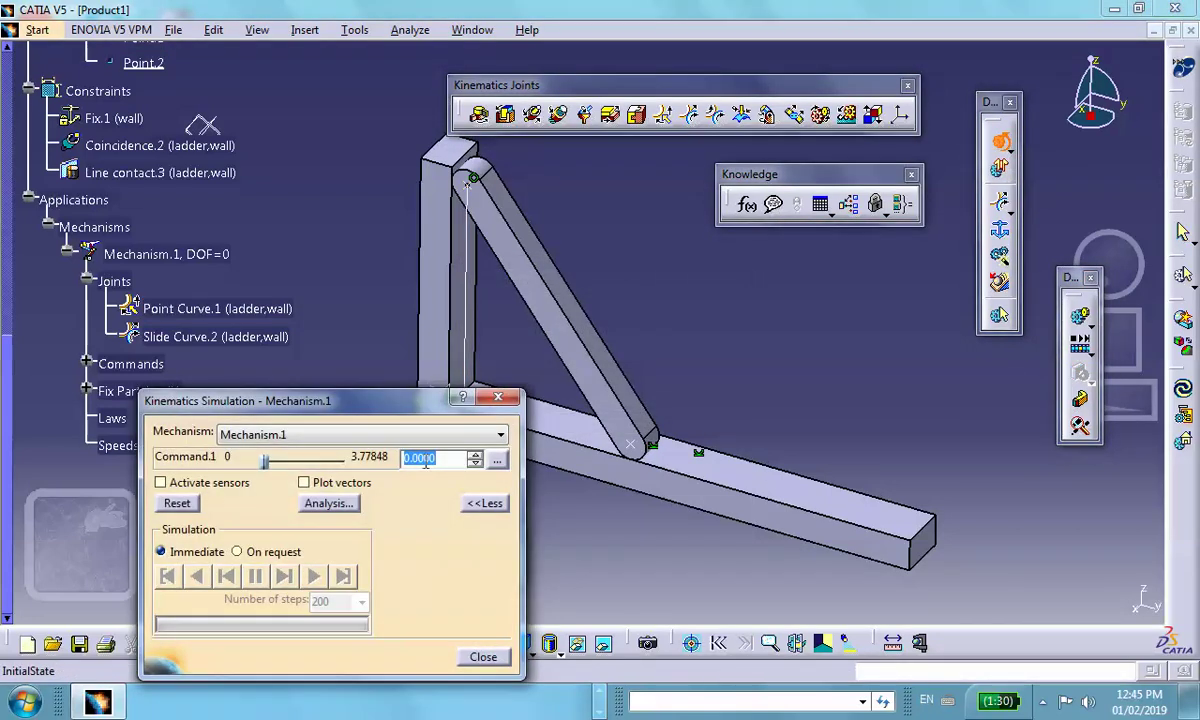
pyautogui.moveTo(267, 461); pyautogui.dragTo(362, 452)
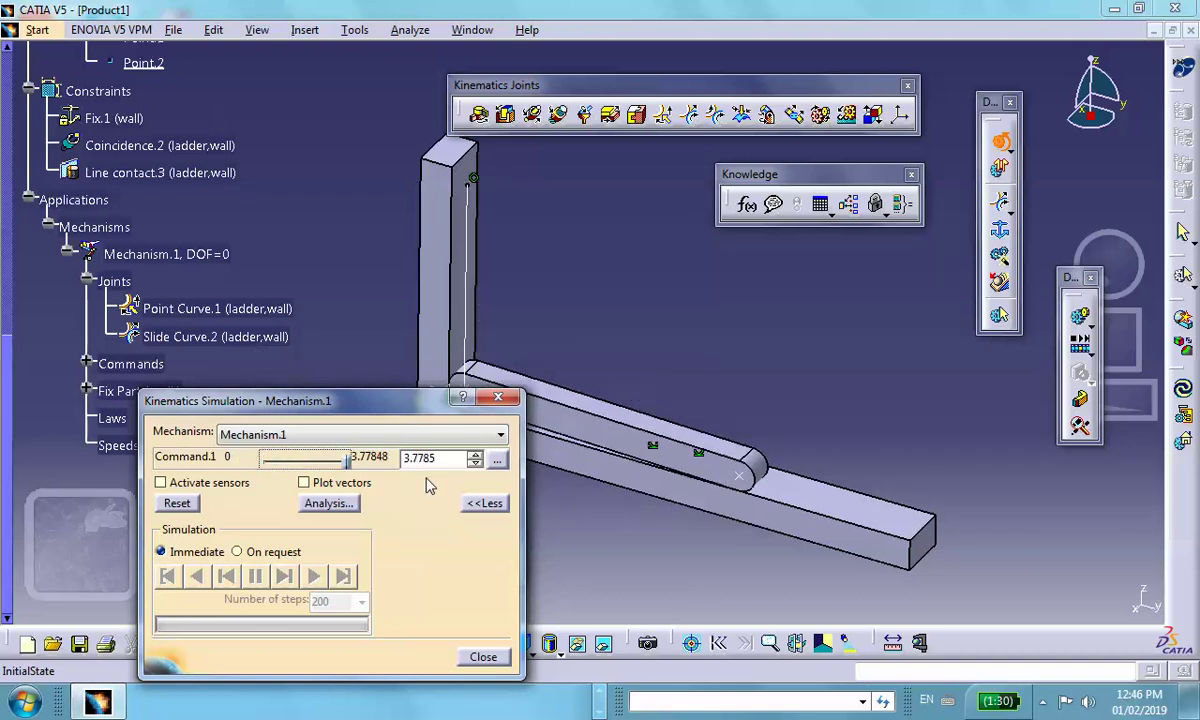
pyautogui.click(177, 503)
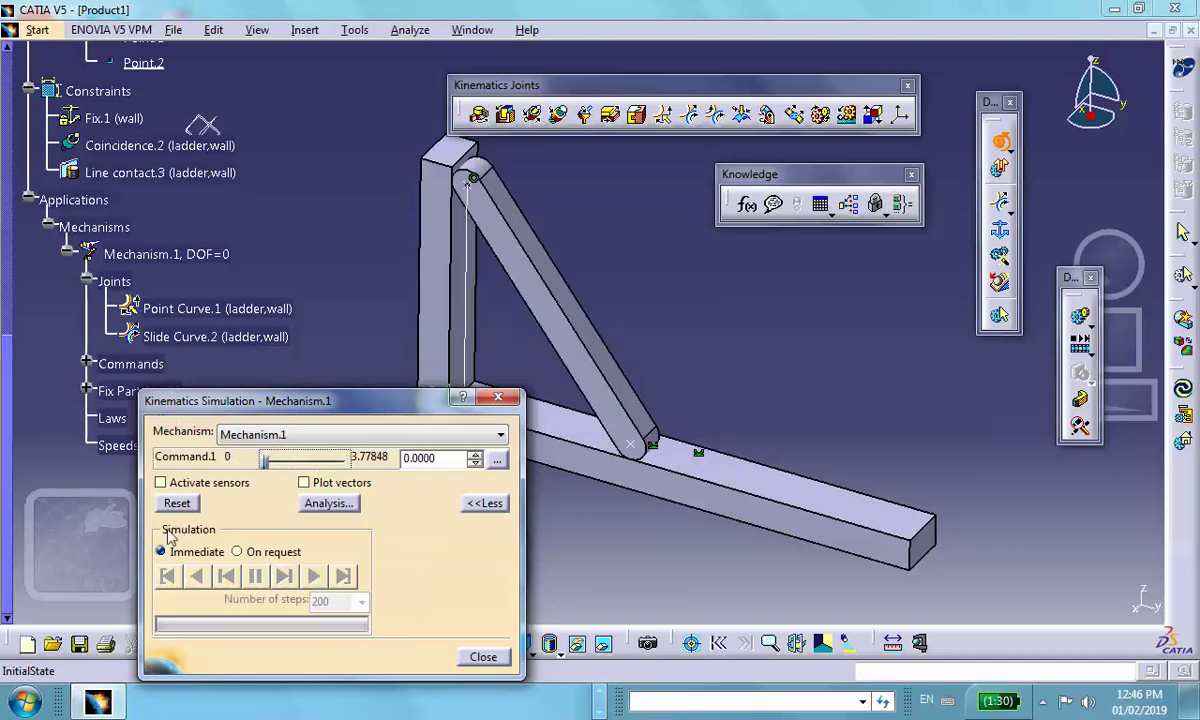
pyautogui.click(483, 660)
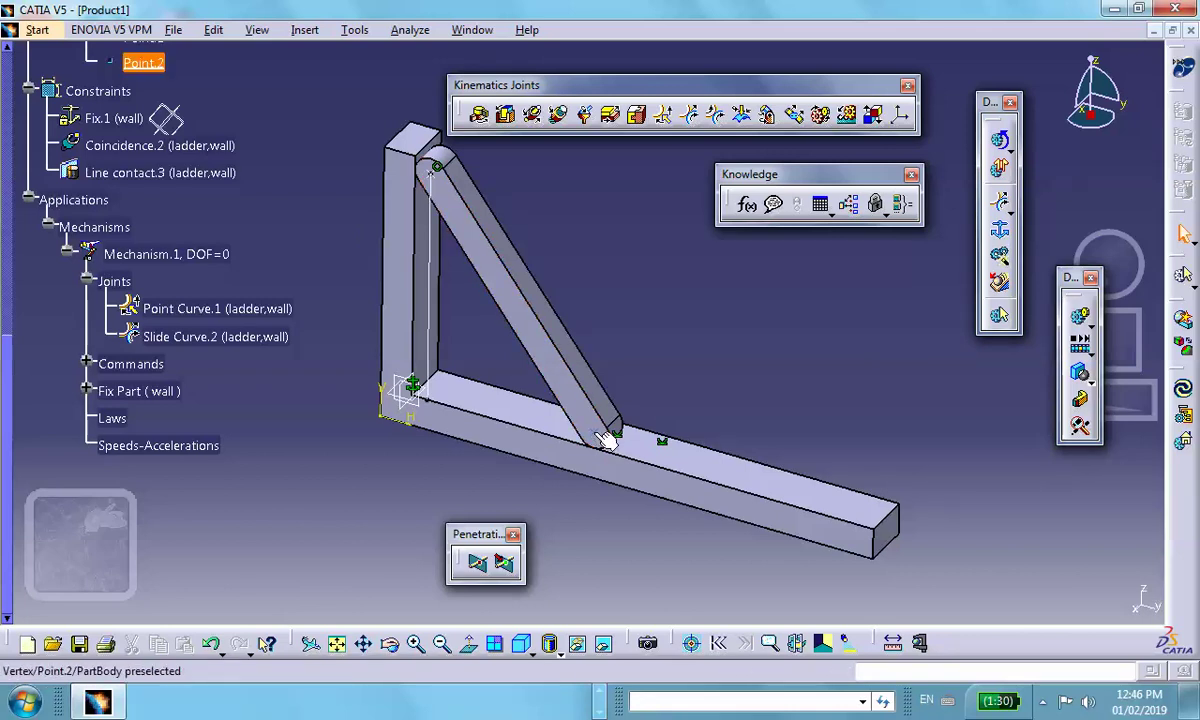
# - Add a speed and acceleration sensor for the ladder's lower centre point (Point.2) with the wall as reference product and the main axis
pyautogui.click(1001, 285)
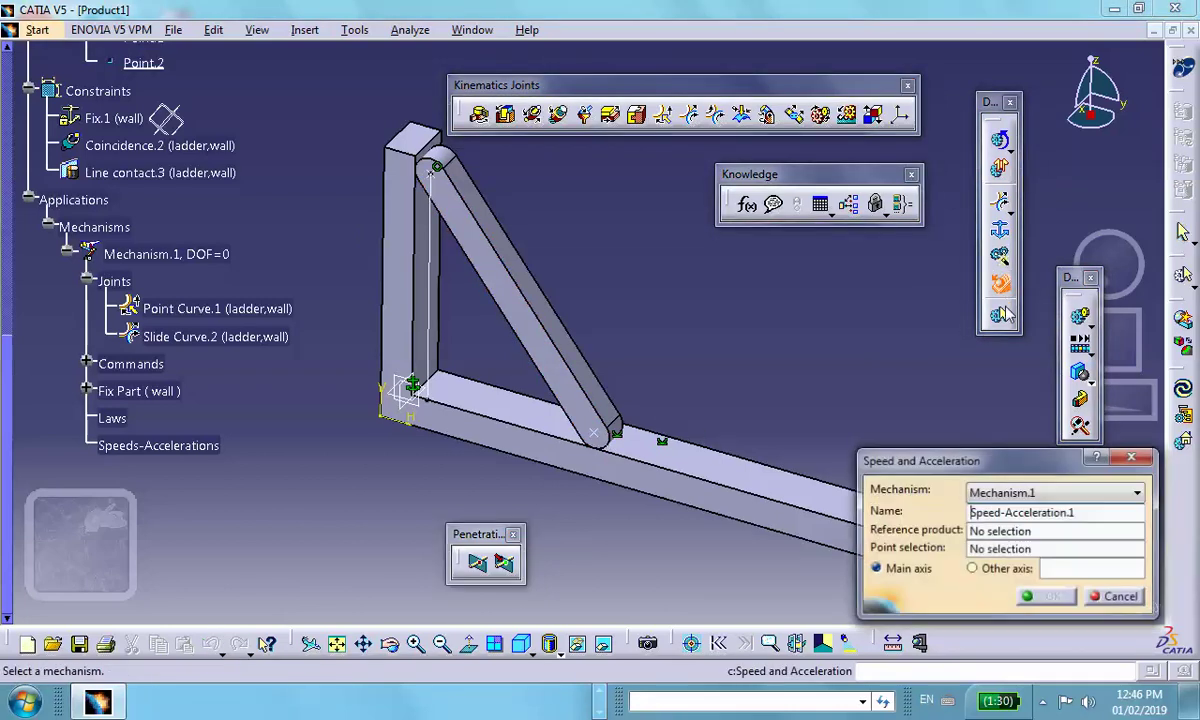
pyautogui.click(993, 531)
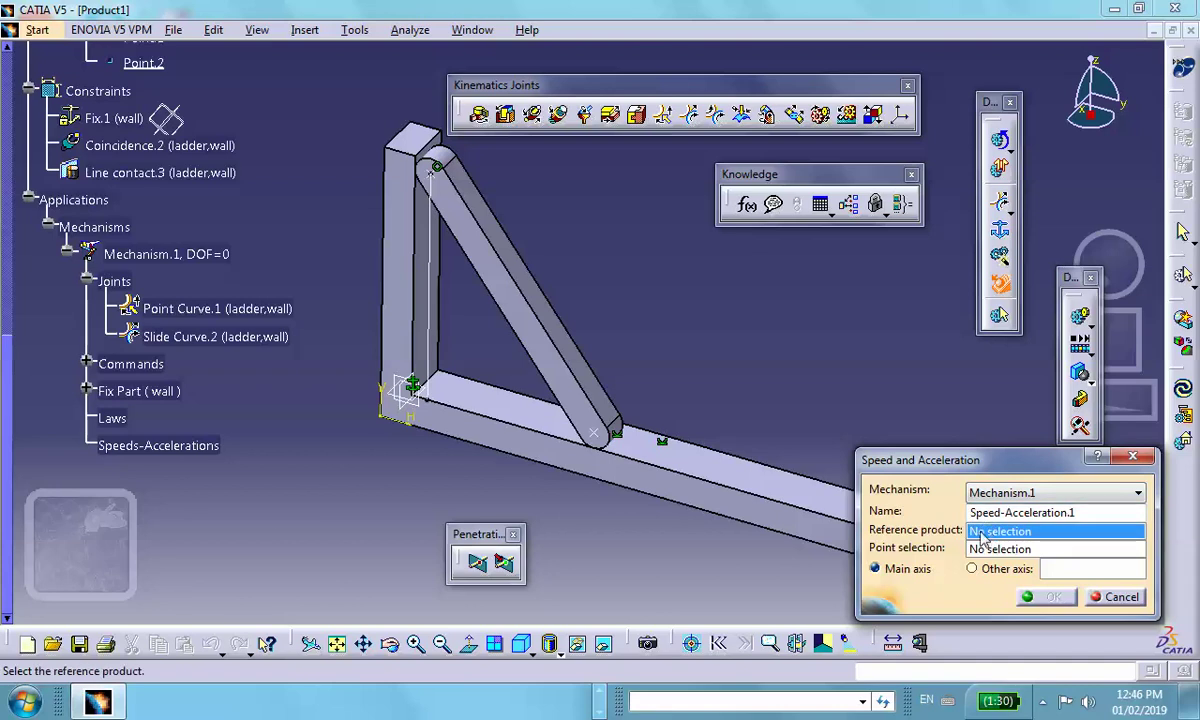
pyautogui.click(777, 503)
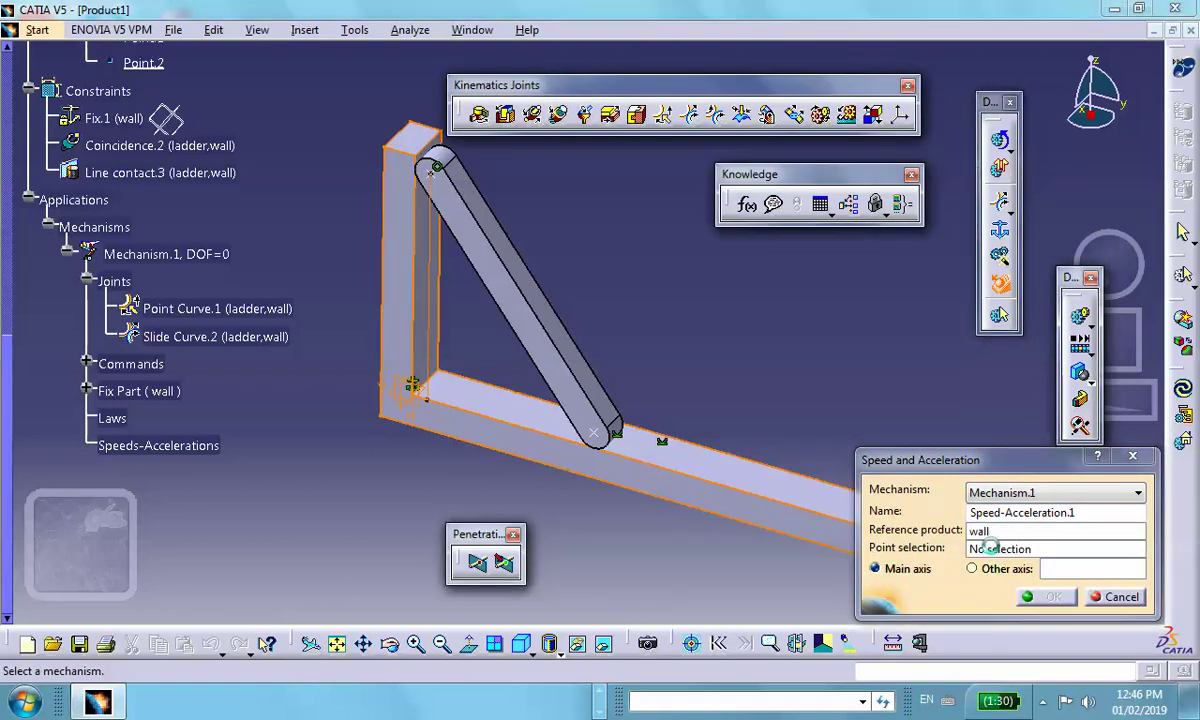
pyautogui.click(997, 549)
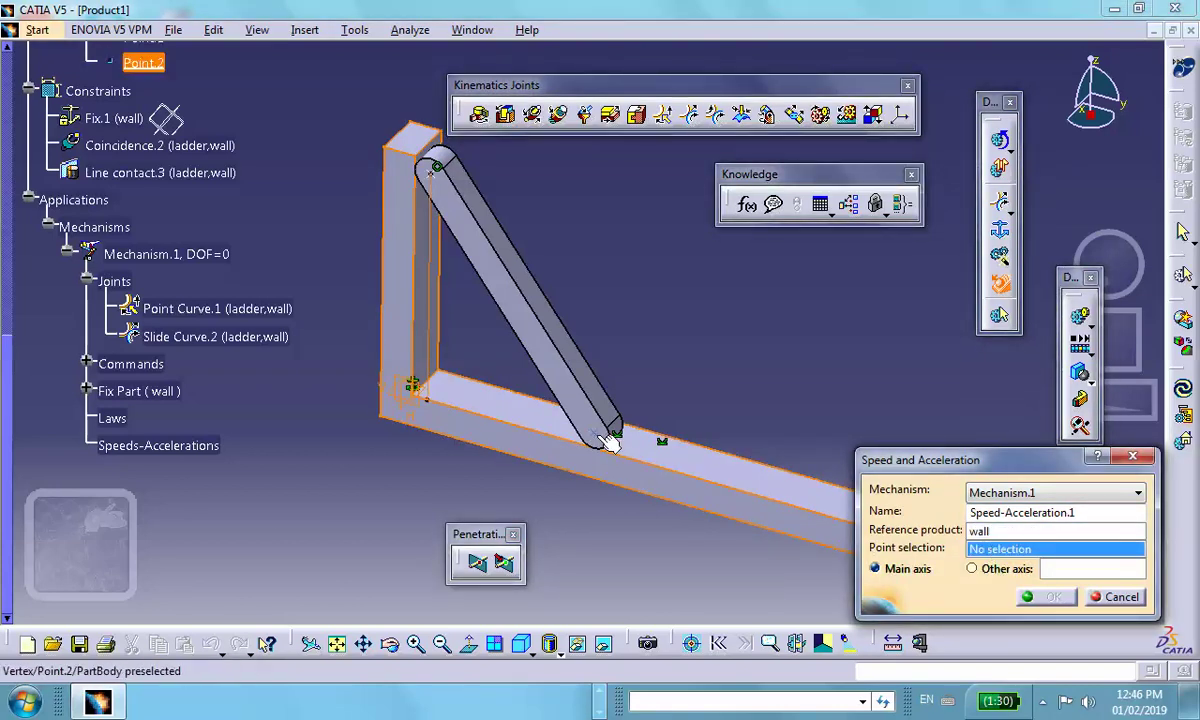
pyautogui.click(565, 415)
pyautogui.click(1050, 598)
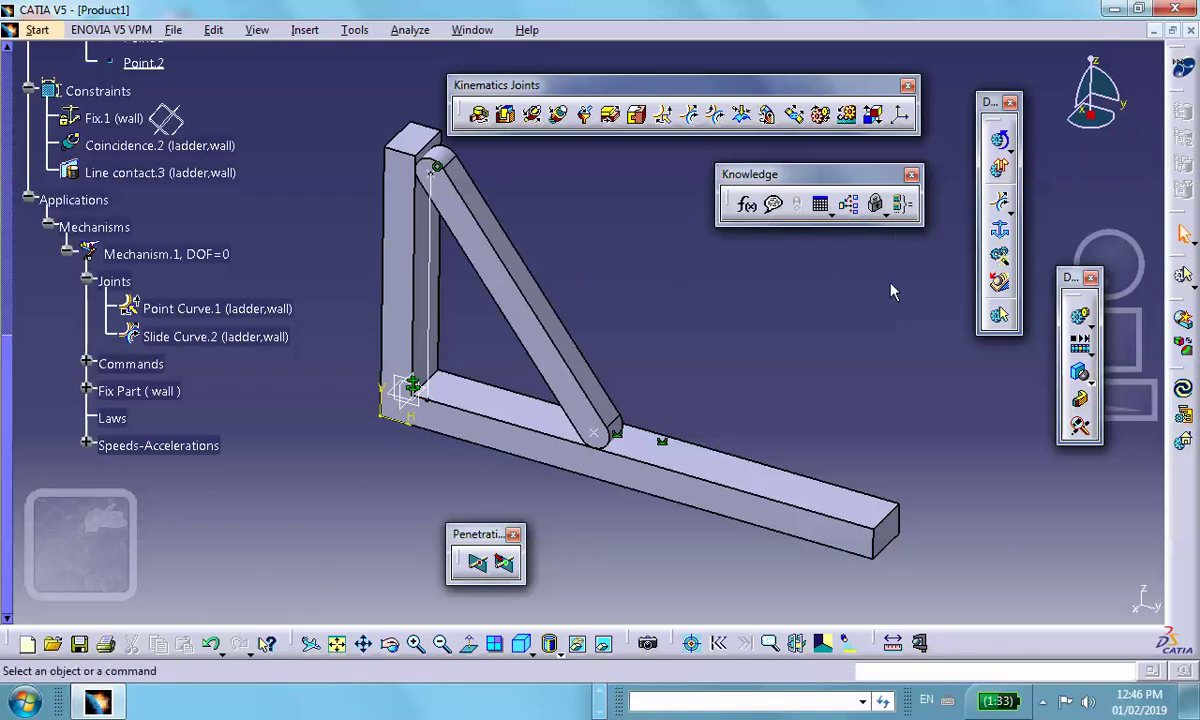
# - Drive the mechanism's command length (Command.1) with the formula 1in/1s*Mechanism.1\KINTime
pyautogui.click(746, 204)
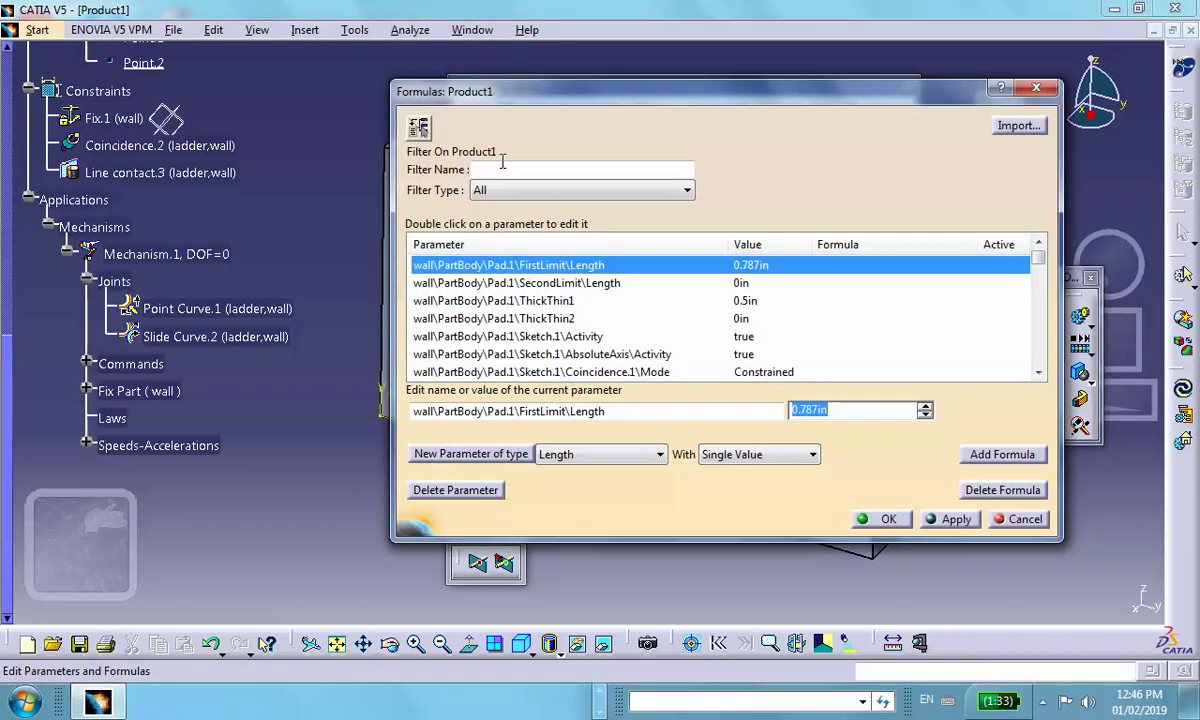
pyautogui.click(165, 254)
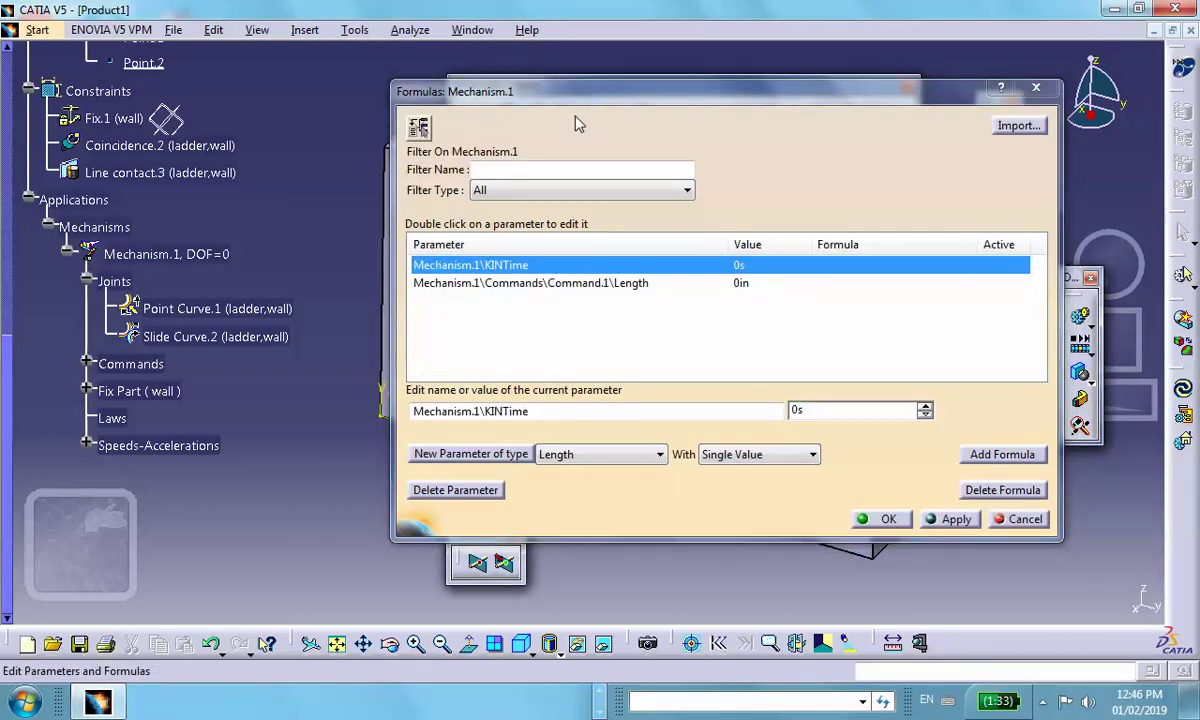
pyautogui.moveTo(592, 92); pyautogui.dragTo(852, 132)
pyautogui.click(835, 323)
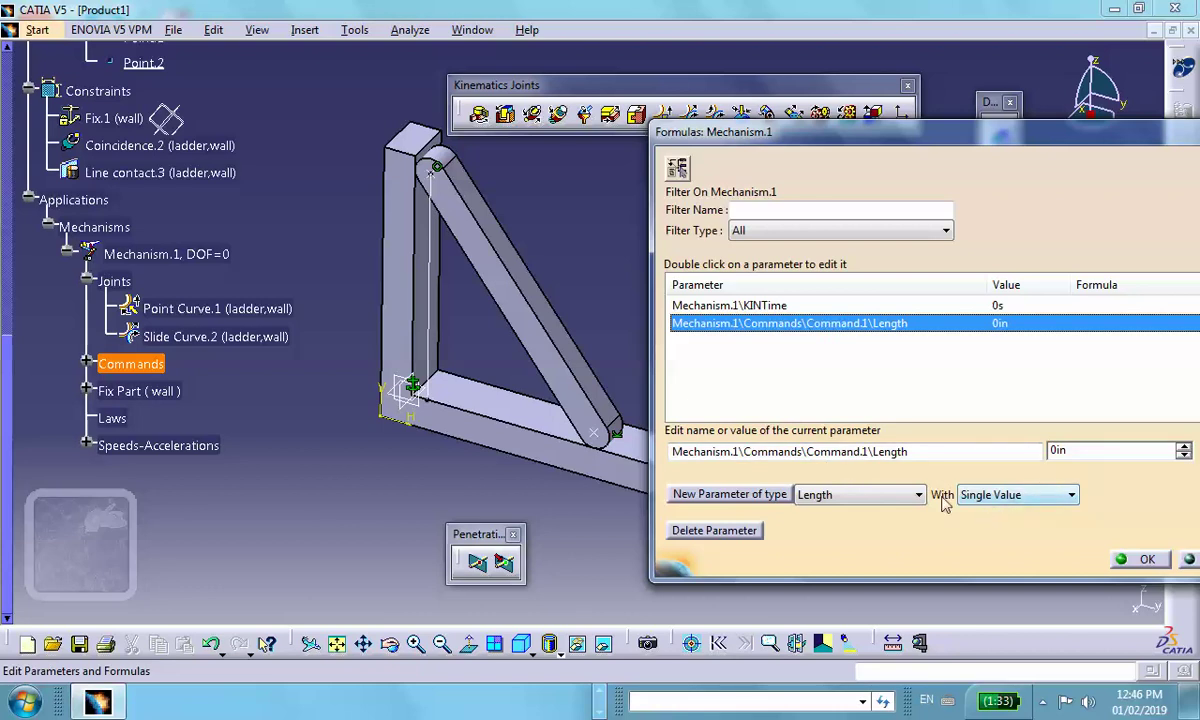
pyautogui.moveTo(880, 131); pyautogui.dragTo(635, 71)
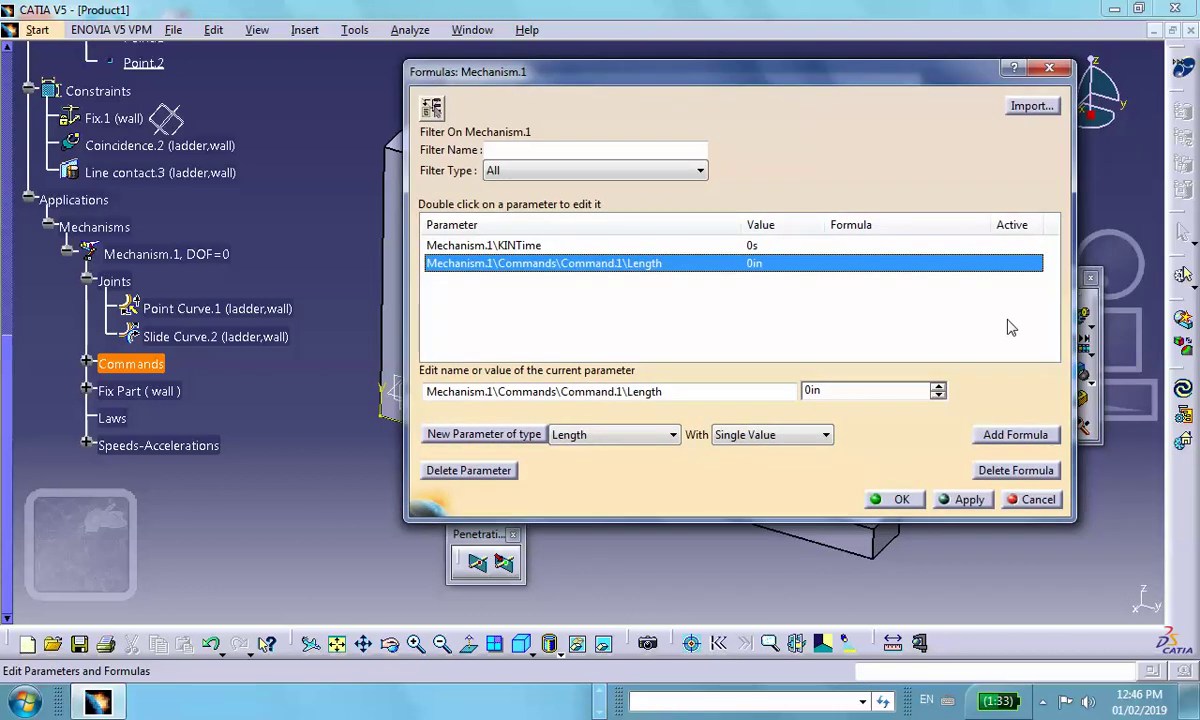
pyautogui.click(978, 434)
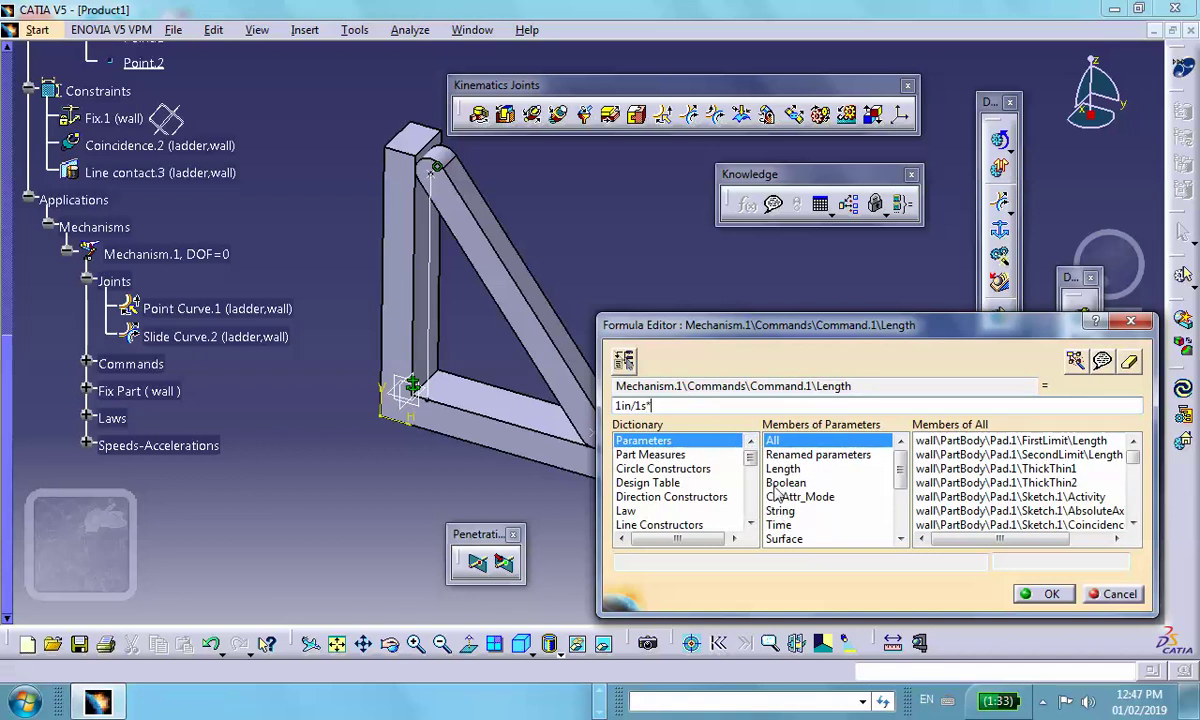
pyautogui.click(786, 526)
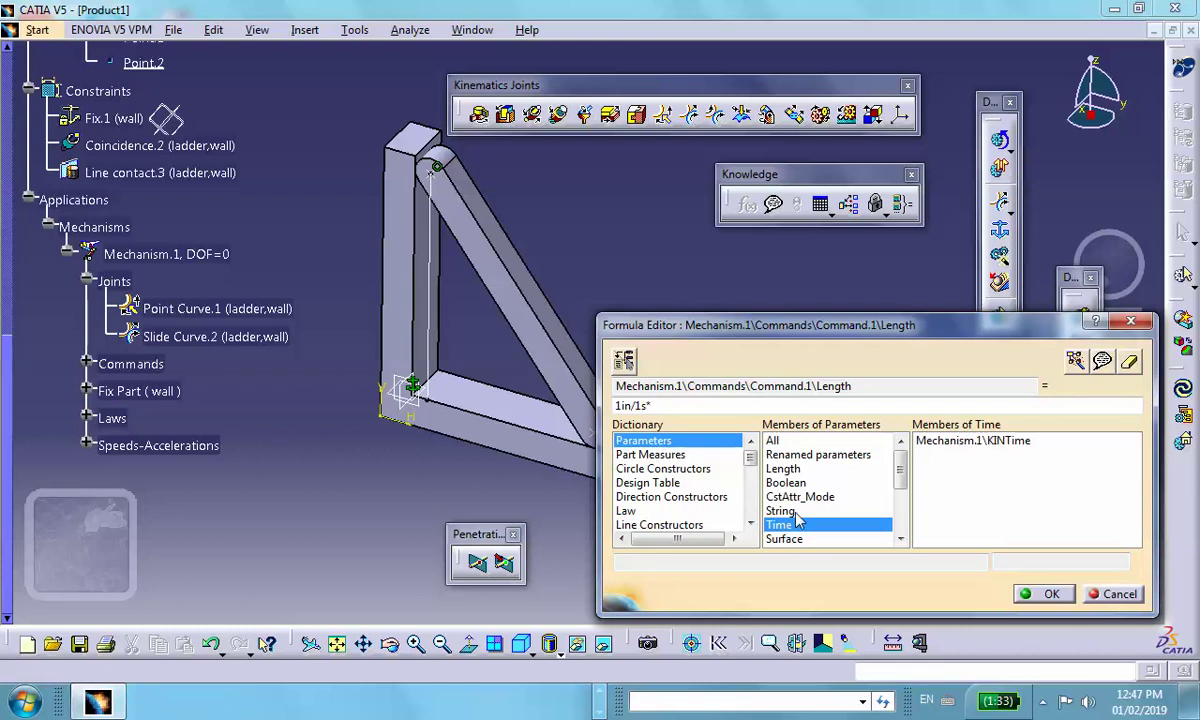
pyautogui.doubleClick(950, 441)
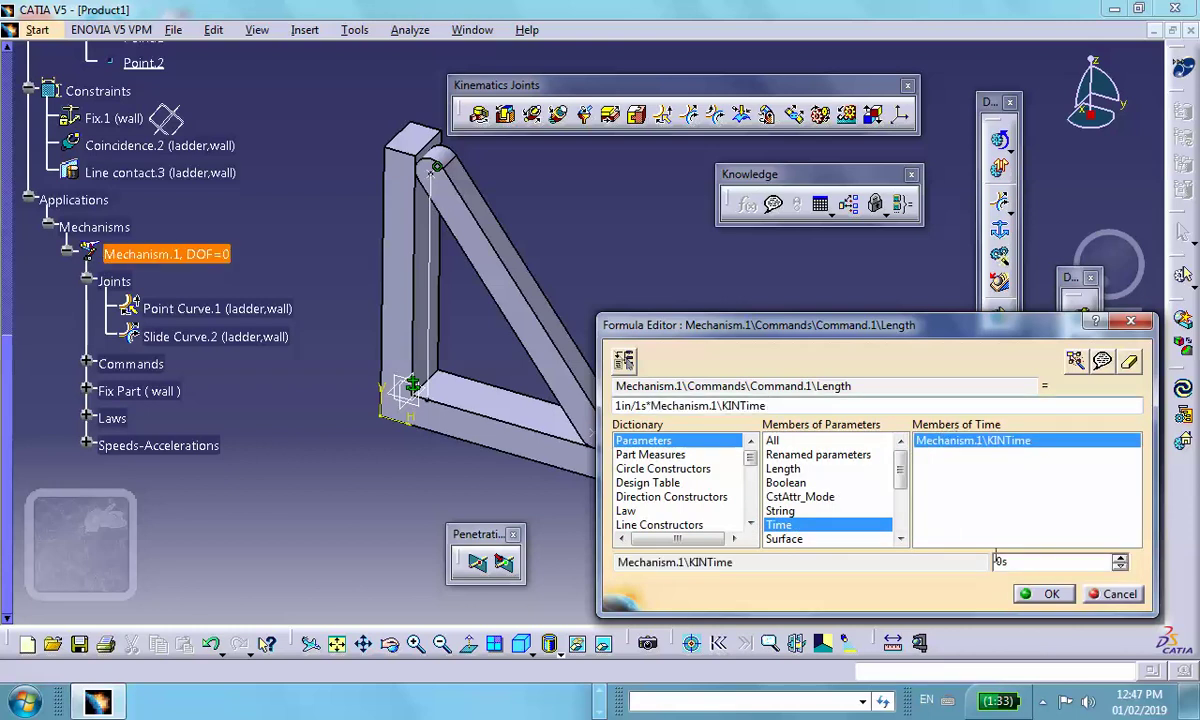
pyautogui.click(1048, 595)
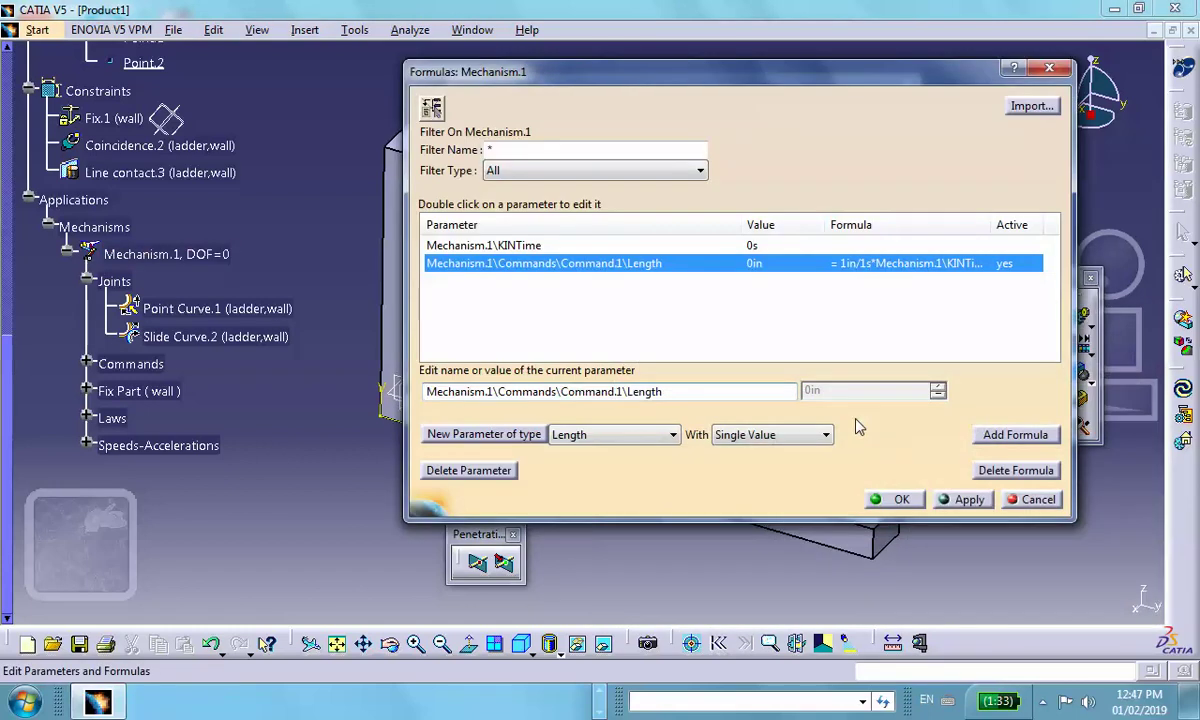
pyautogui.click(900, 500)
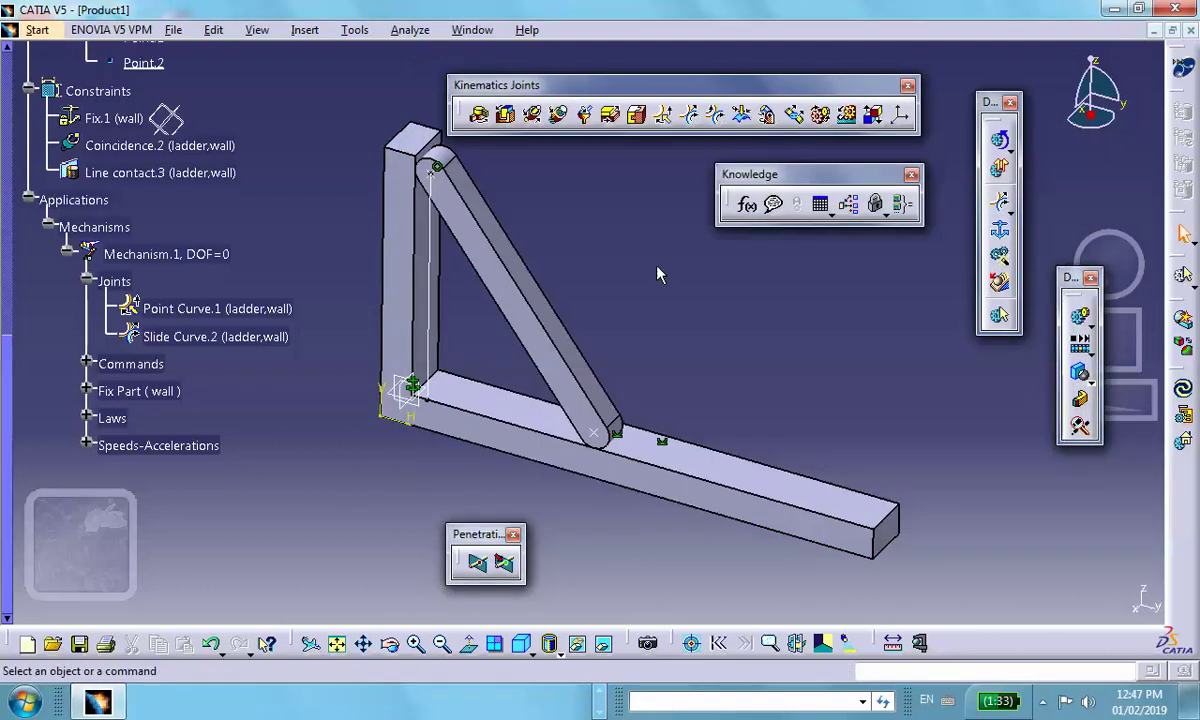
# - Start a Simulation with Laws for Mechanism.1 and set its maximum time bound to 3 s
pyautogui.click(1006, 172)
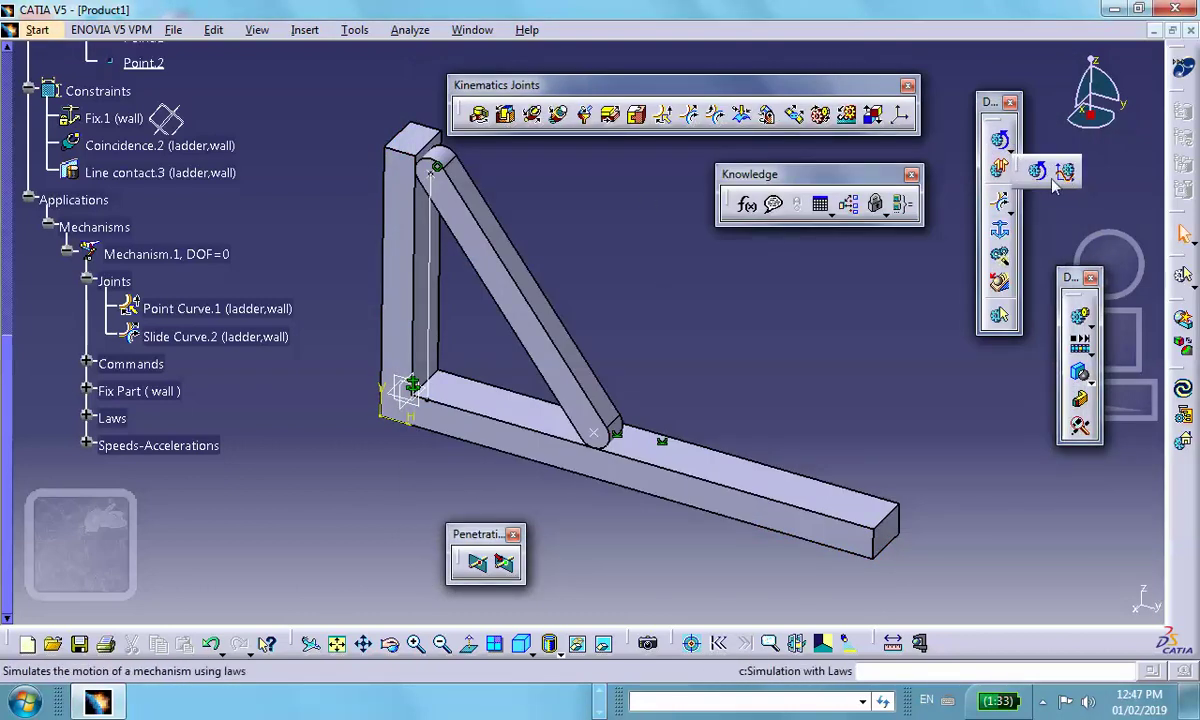
pyautogui.click(1055, 182)
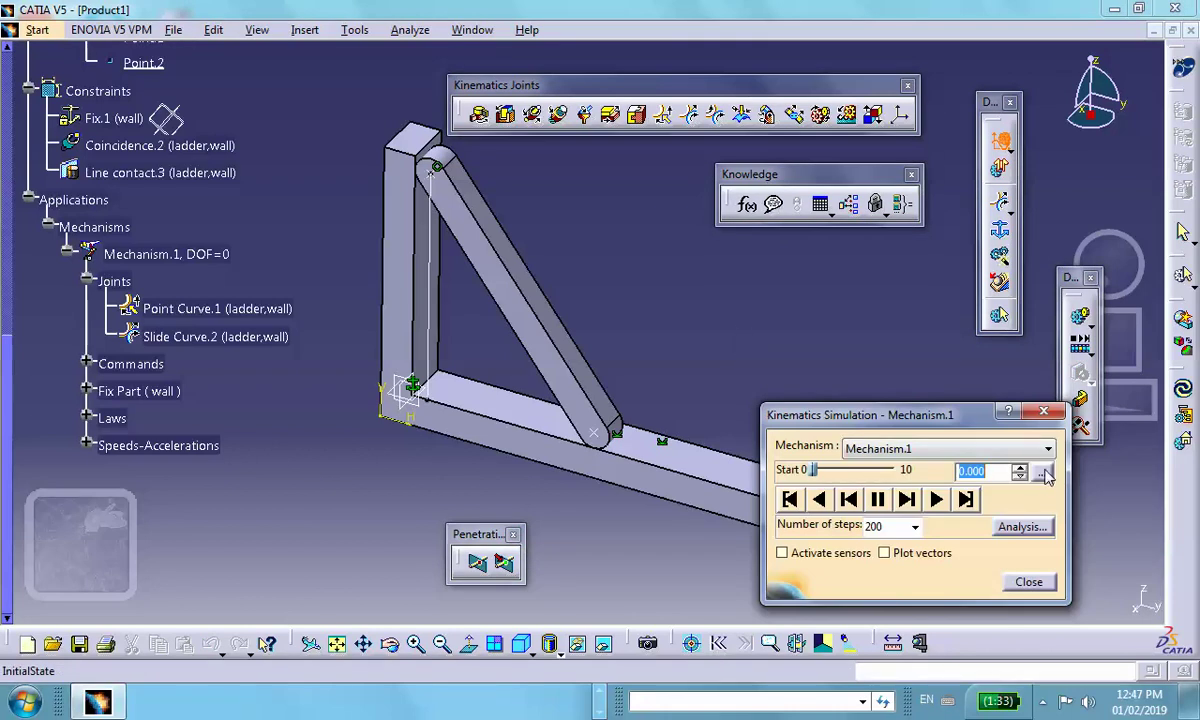
pyautogui.click(1043, 472)
pyautogui.moveTo(1078, 568); pyautogui.dragTo(975, 556)
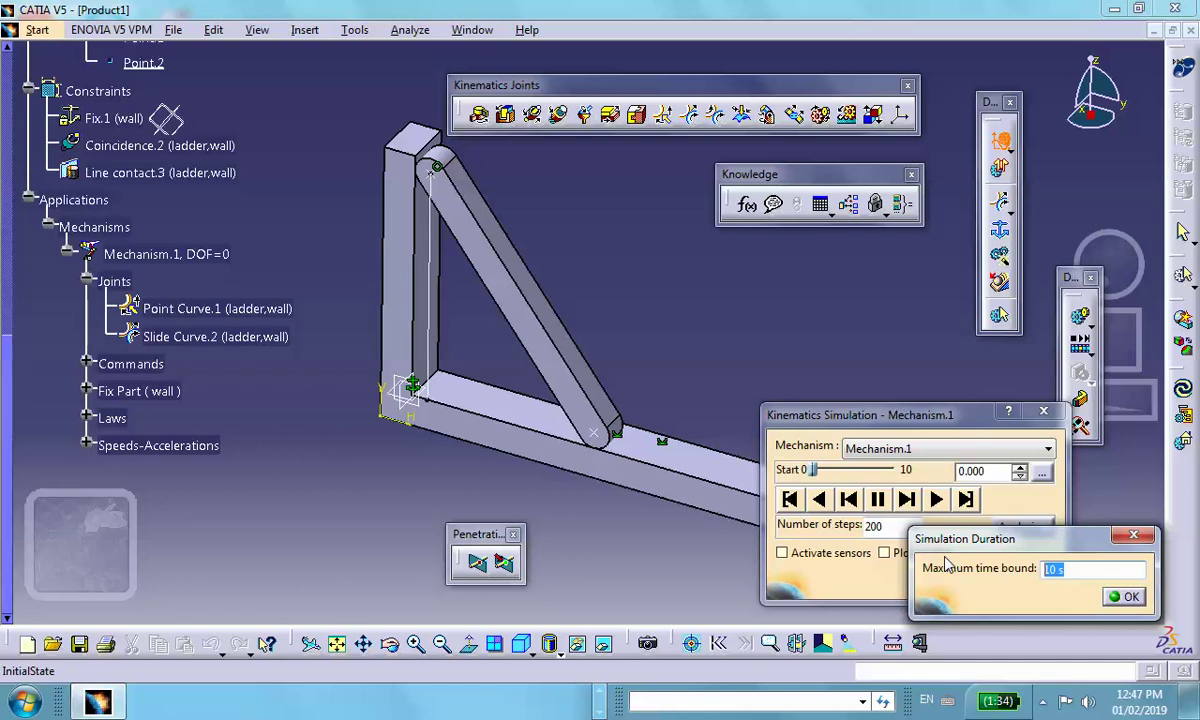
pyautogui.write('3')
pyautogui.click(1120, 599)
# - Activate the simulation sensors and observe the Y_LinearSpeed of Speed-Acceleration.1
pyautogui.click(783, 553)
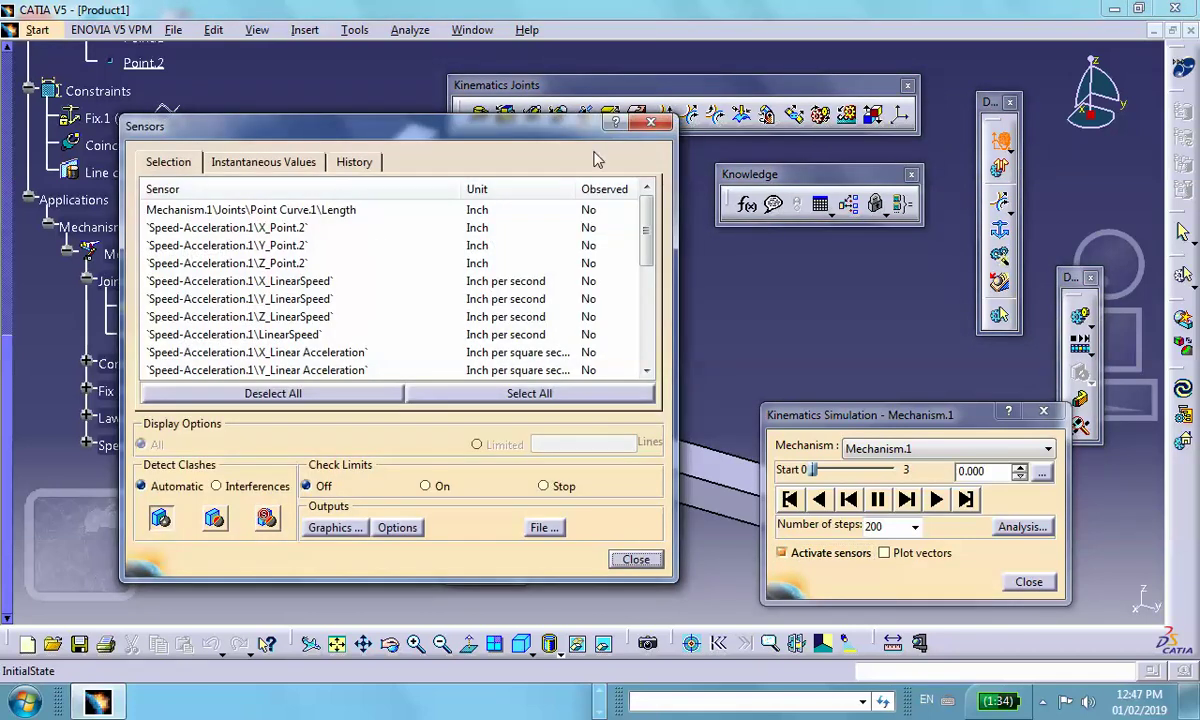
pyautogui.moveTo(480, 142); pyautogui.dragTo(366, 129)
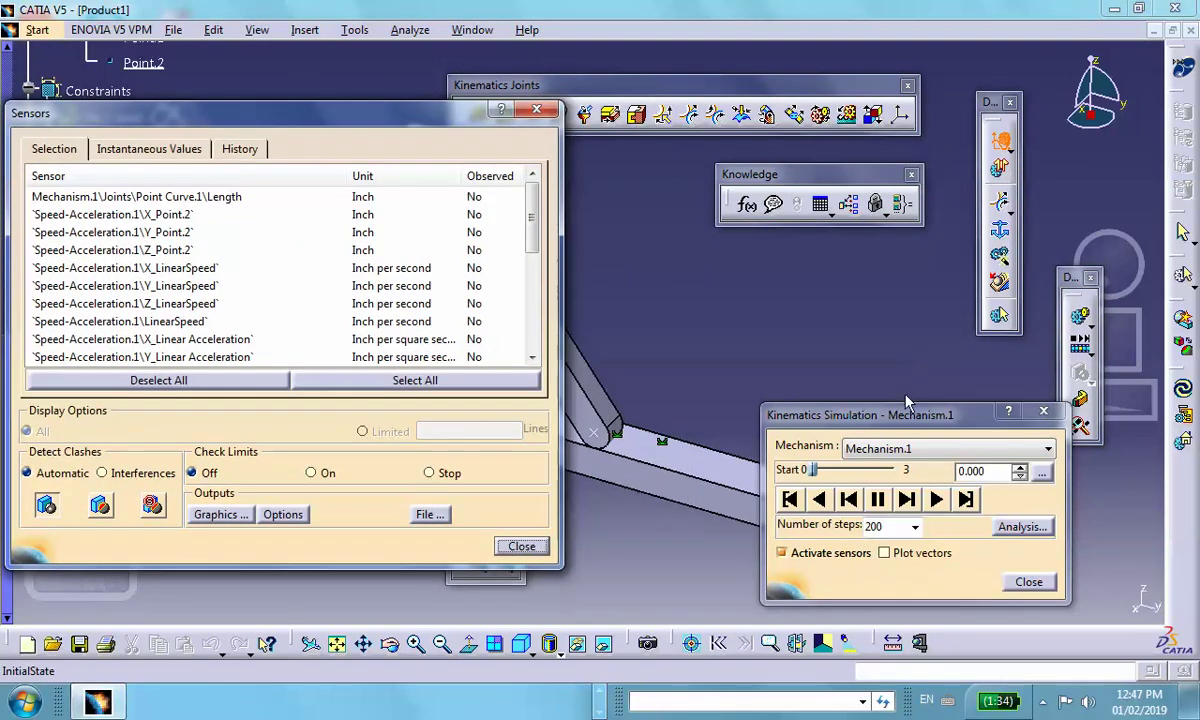
pyautogui.moveTo(896, 413); pyautogui.dragTo(1193, 381)
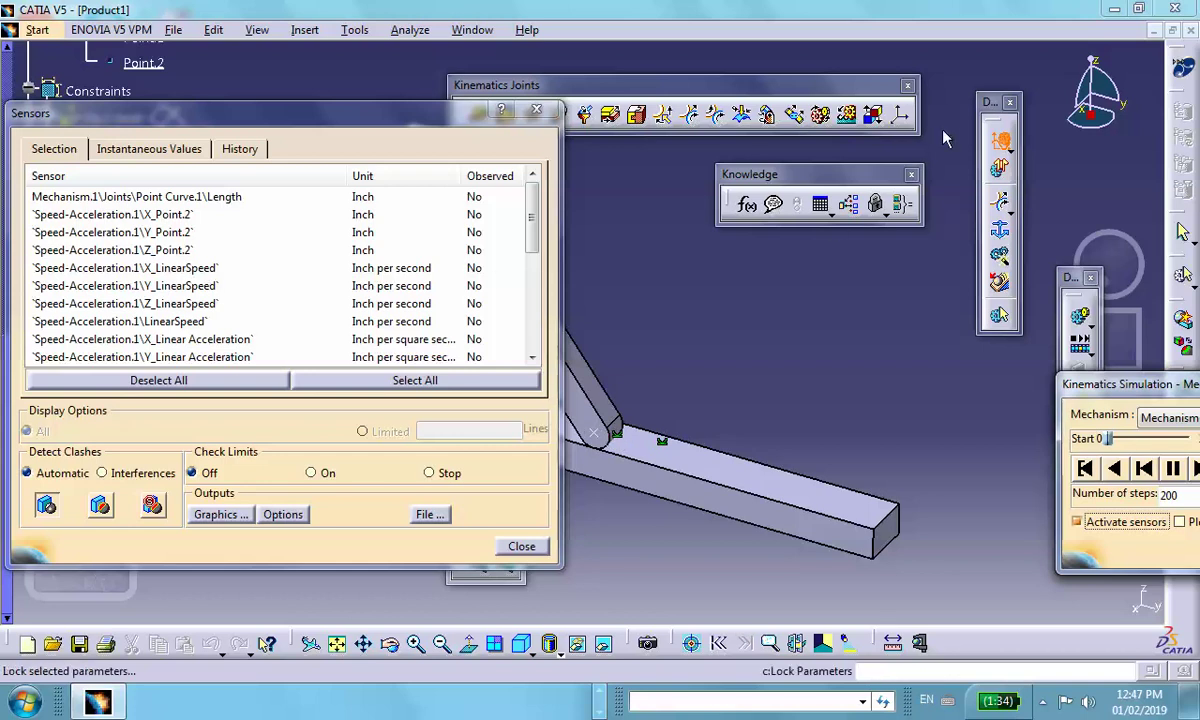
pyautogui.click(168, 287)
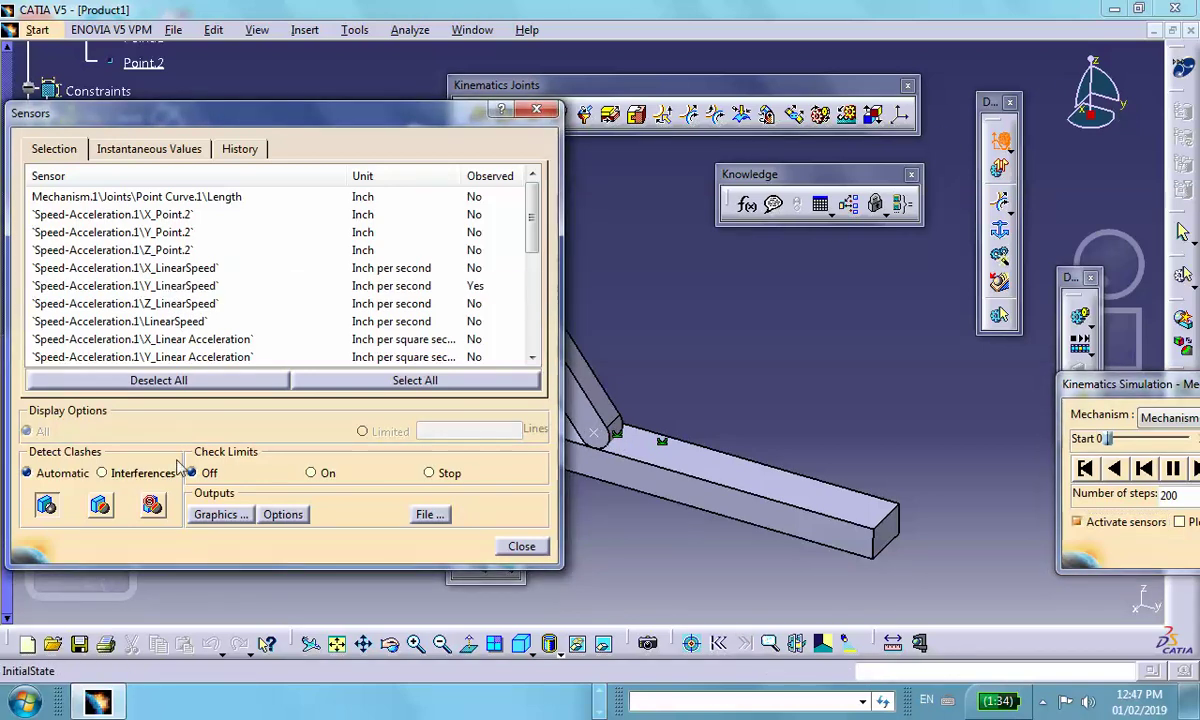
# - Play the simulation forward, examine the graph of Y_LinearSpeed against time, and close the graph
pyautogui.moveTo(1120, 384); pyautogui.dragTo(769, 307)
pyautogui.moveTo(222, 113); pyautogui.dragTo(253, 513)
pyautogui.click(886, 392)
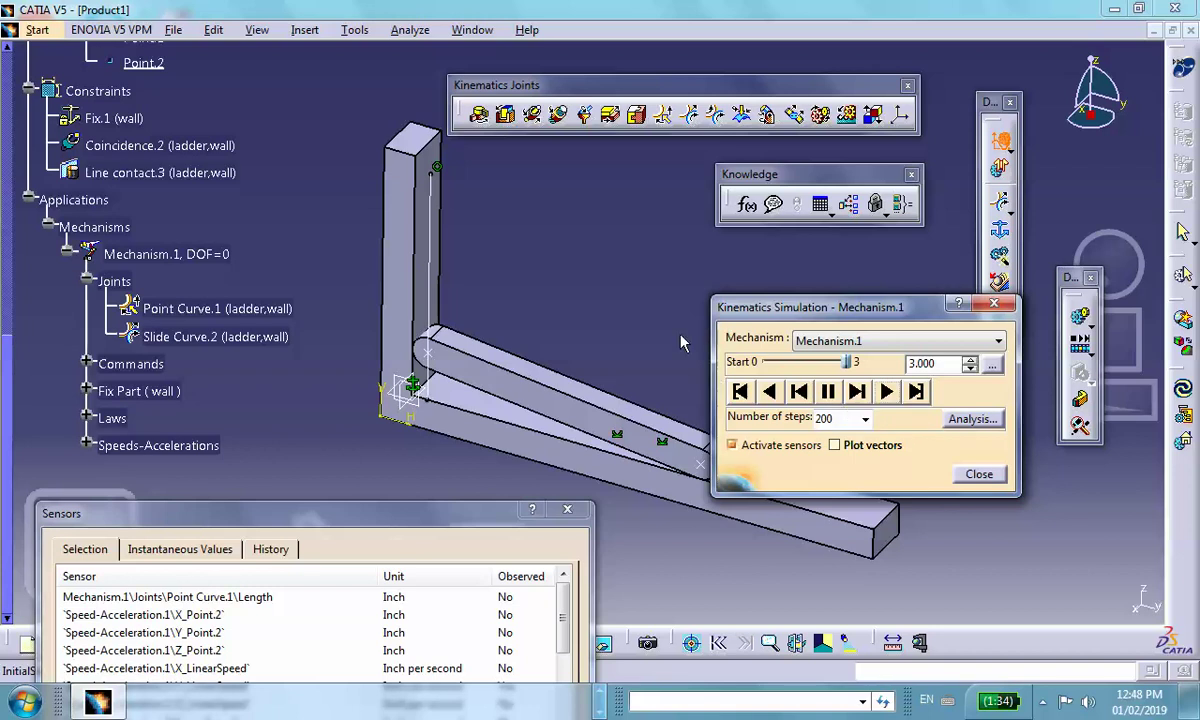
pyautogui.moveTo(240, 513); pyautogui.dragTo(300, 115)
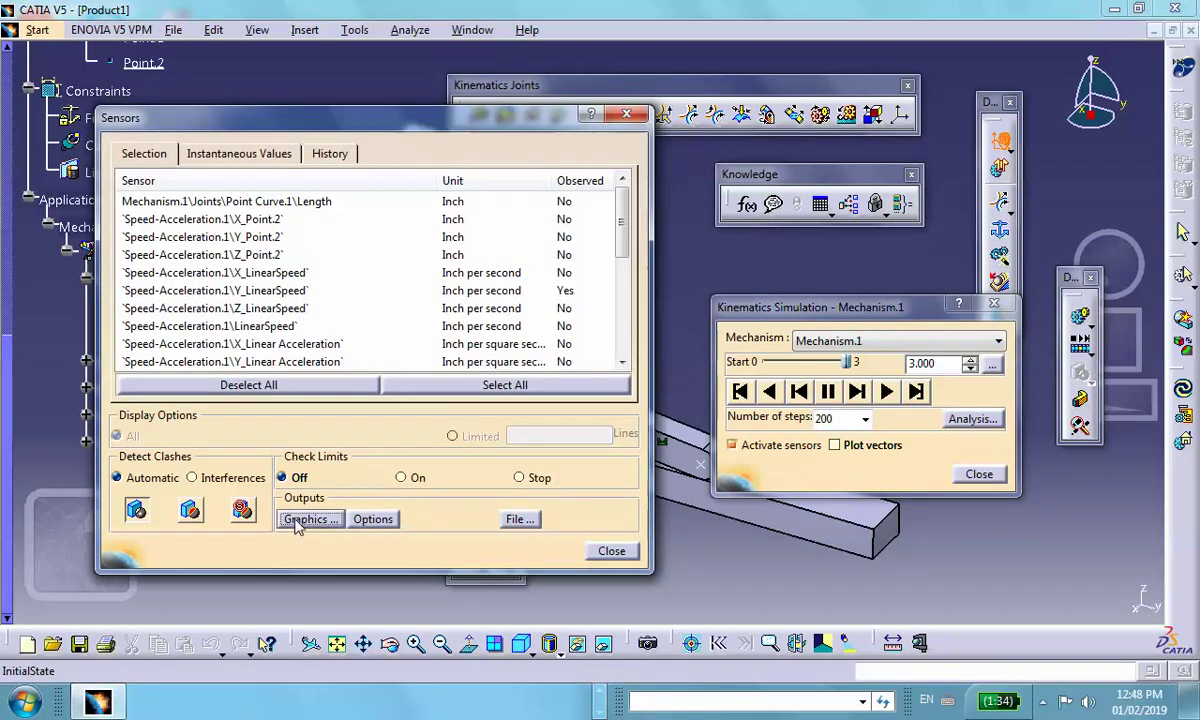
pyautogui.click(312, 520)
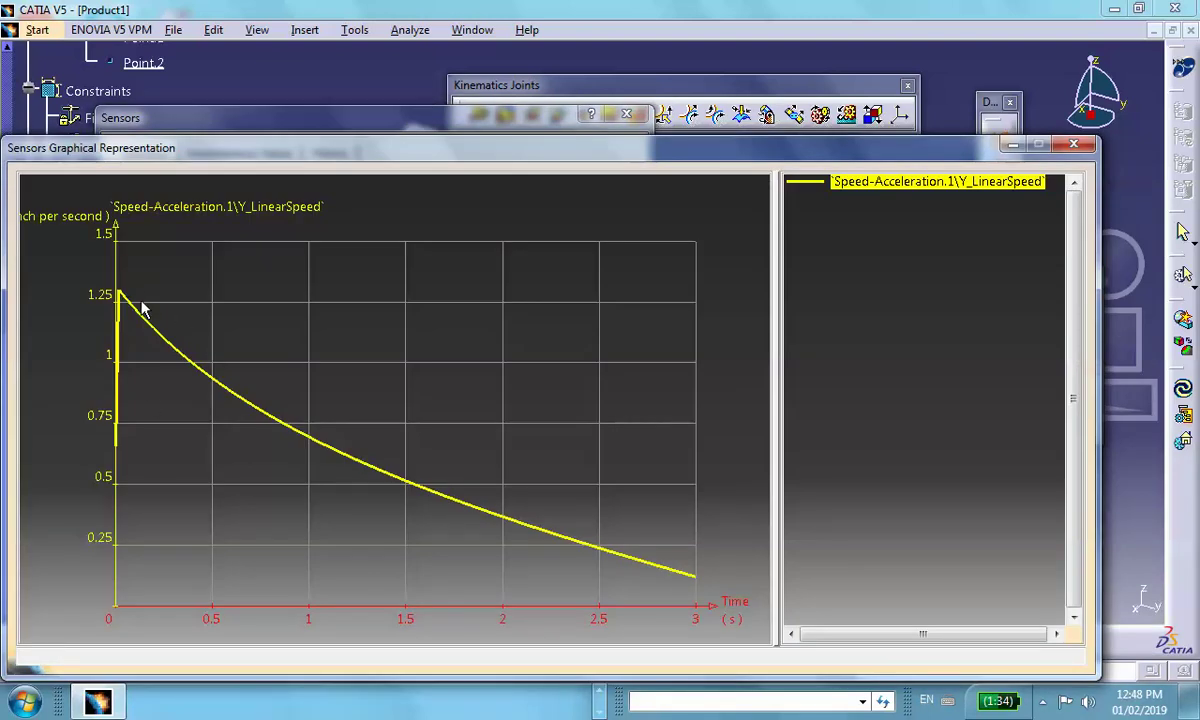
pyautogui.moveTo(117, 292)
pyautogui.mouseDown()
pyautogui.moveTo(210, 384)
pyautogui.moveTo(320, 463)
pyautogui.mouseUp()
pyautogui.click(1075, 146)
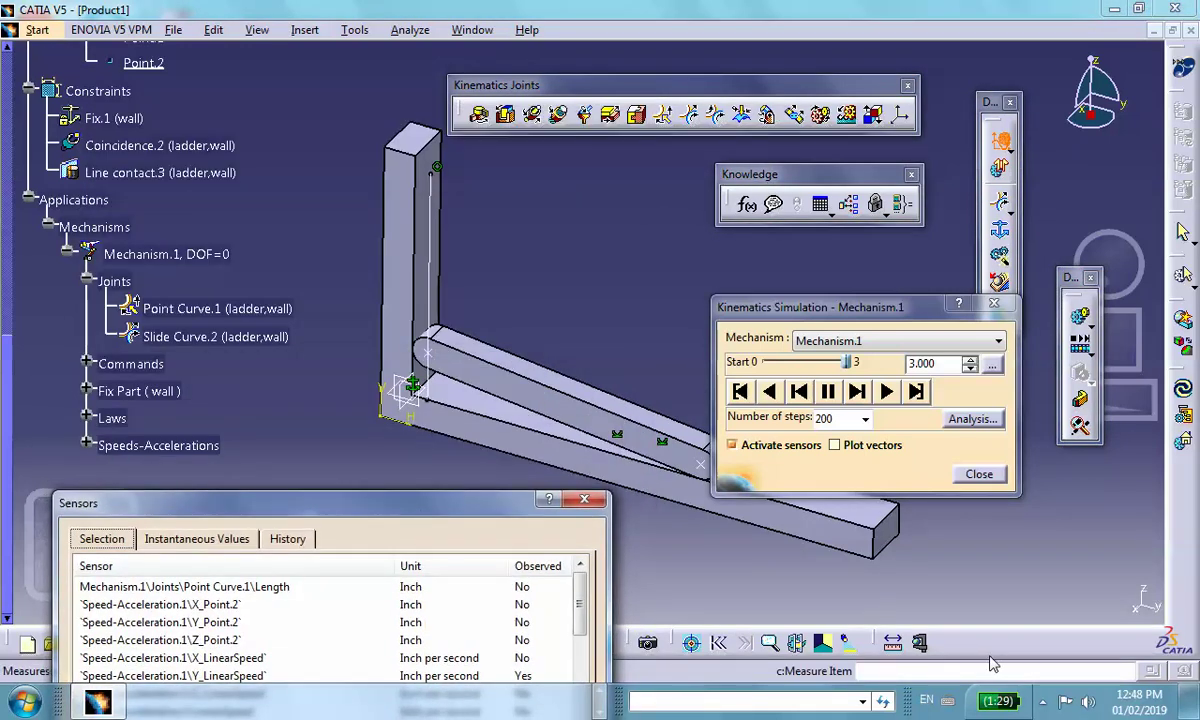
# - Measure the length of the vertical sketch line on the wall with Measure Item
pyautogui.press('Return')
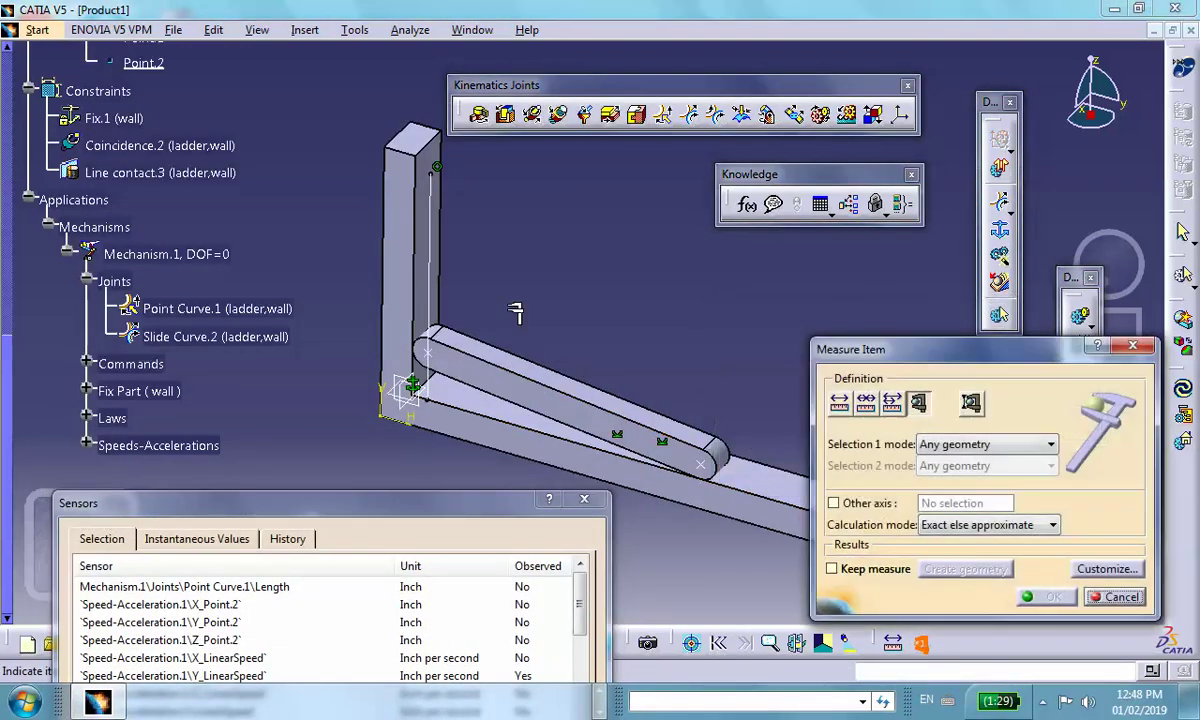
pyautogui.click(431, 248)
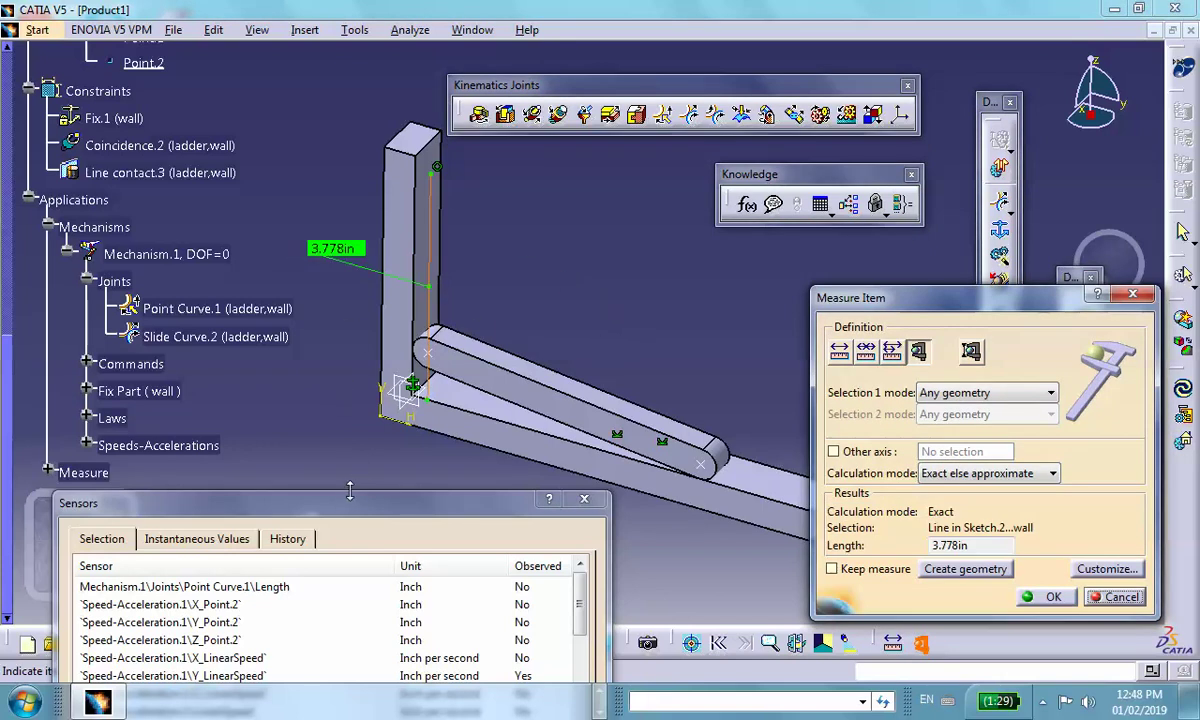
pyautogui.moveTo(350, 512); pyautogui.dragTo(342, 118)
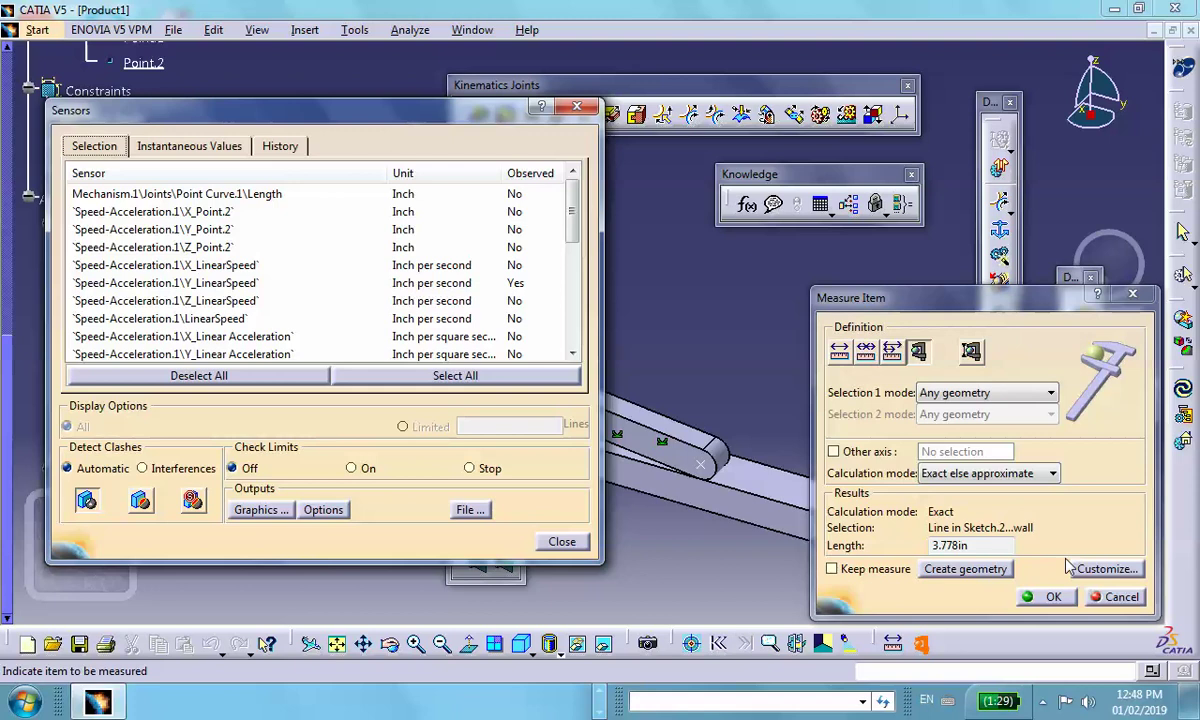
pyautogui.click(1062, 603)
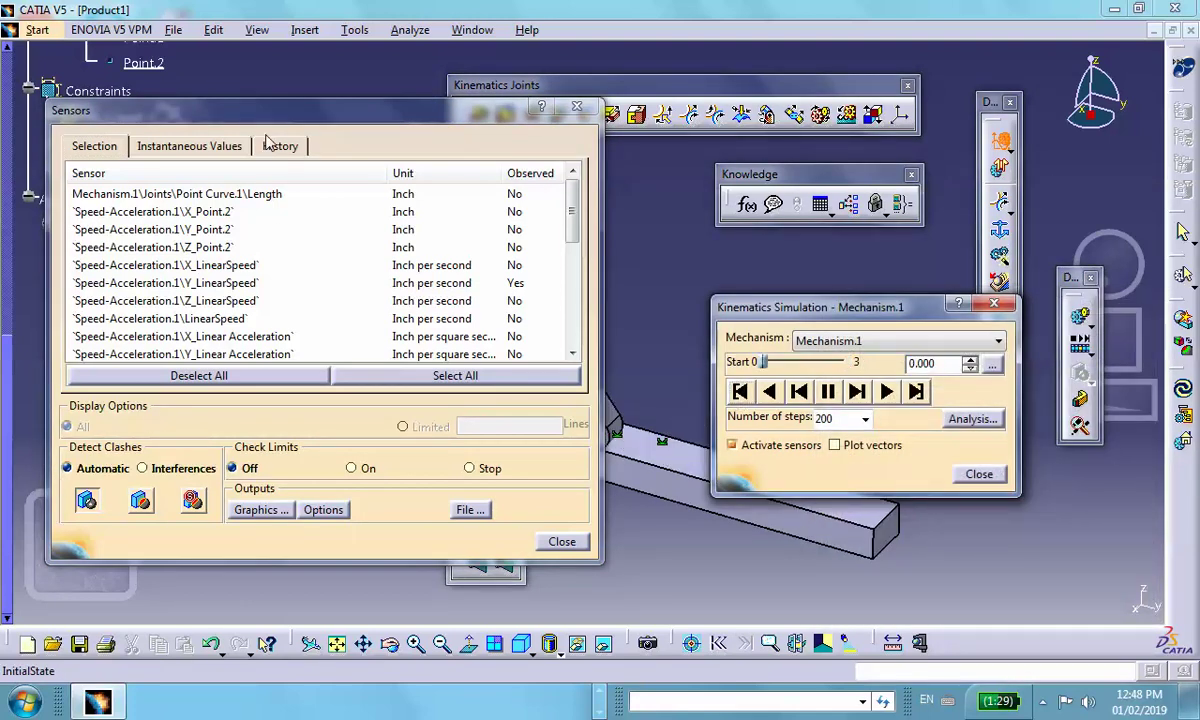
# - Clear the sensor history and set the simulation's maximum time bound to 3.778 s
pyautogui.click(272, 146)
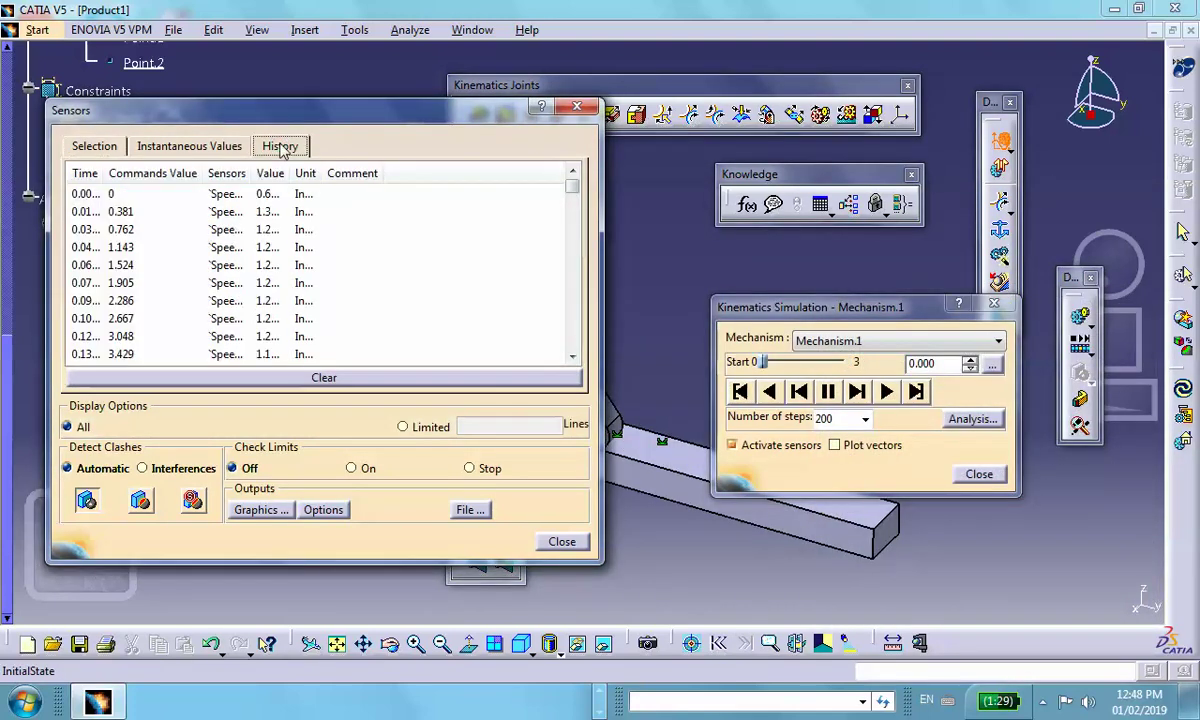
pyautogui.click(258, 378)
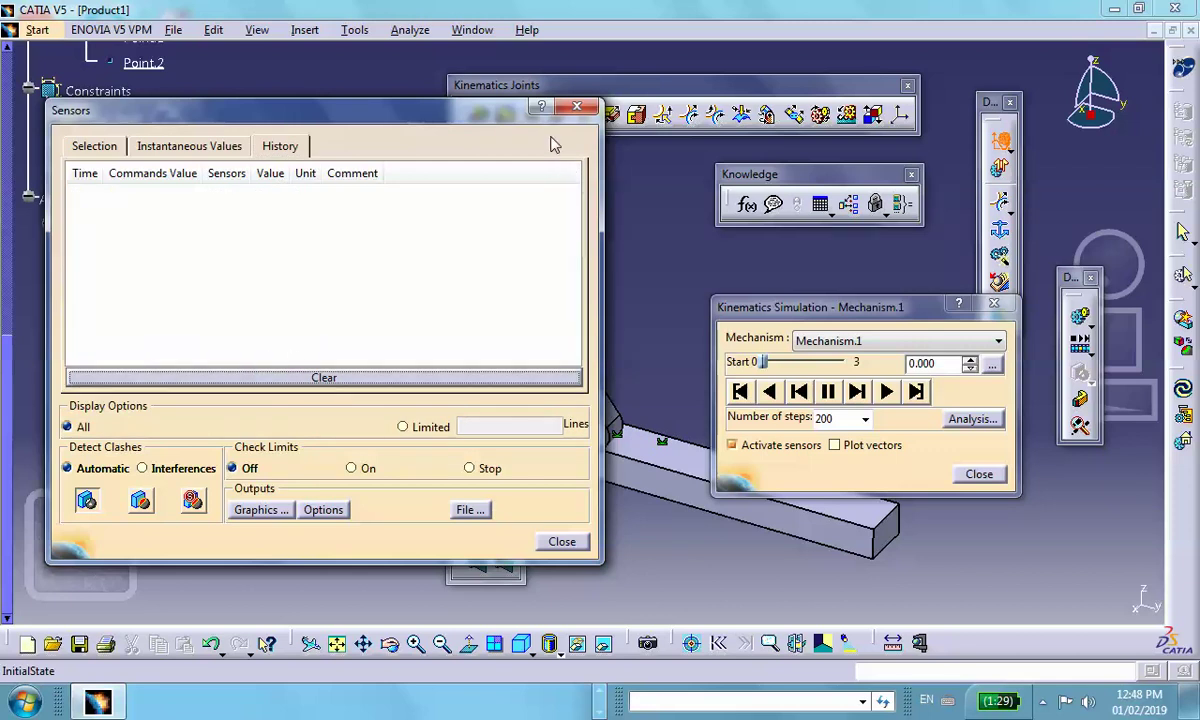
pyautogui.click(992, 366)
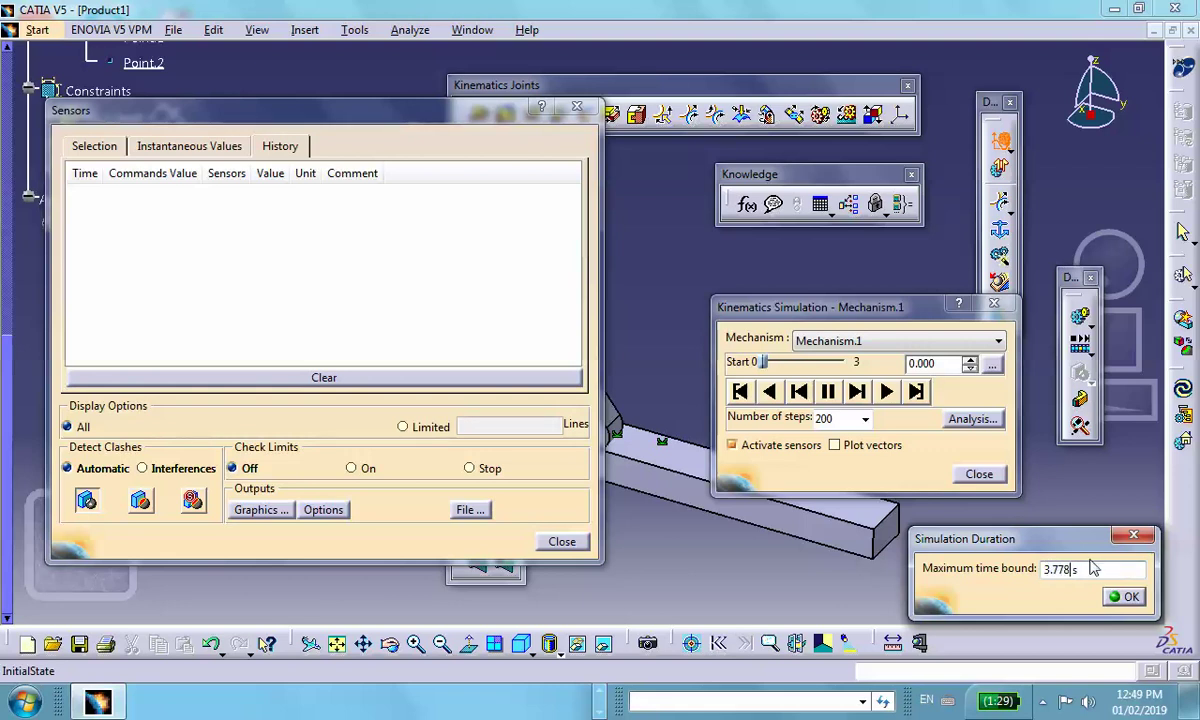
pyautogui.click(1122, 596)
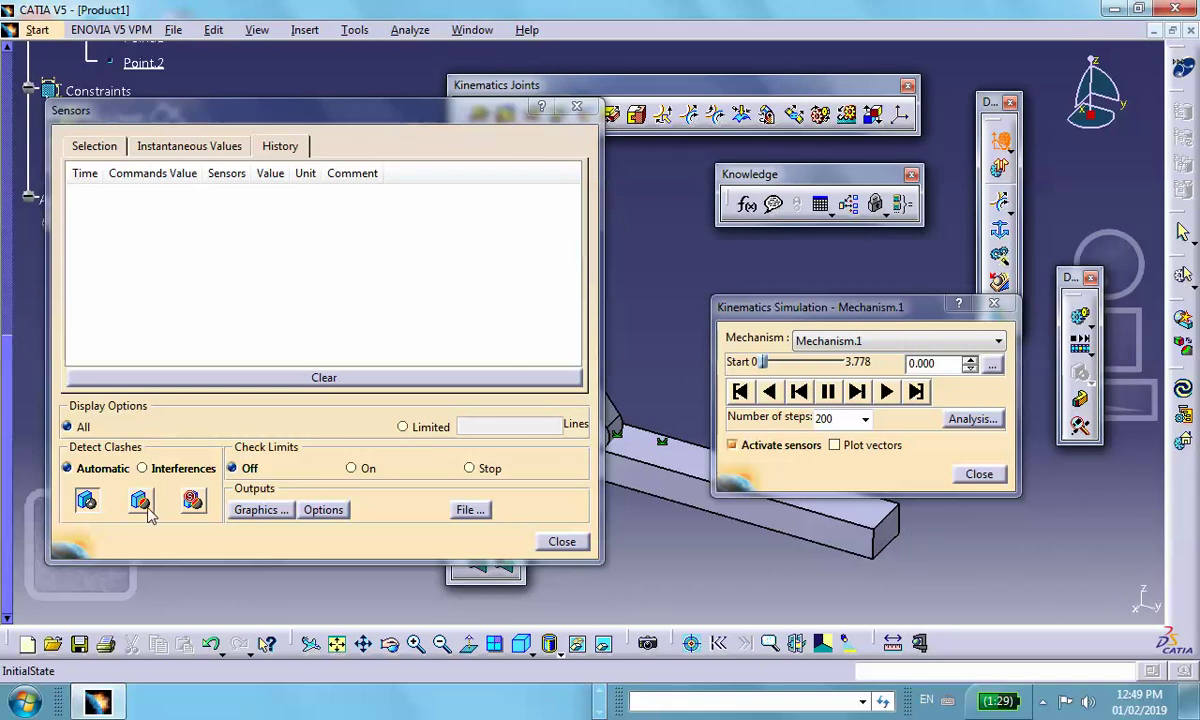
# - Play the simulation forward from the start with Y_LinearSpeed observed, keeping the moving ladder in view
pyautogui.click(96, 147)
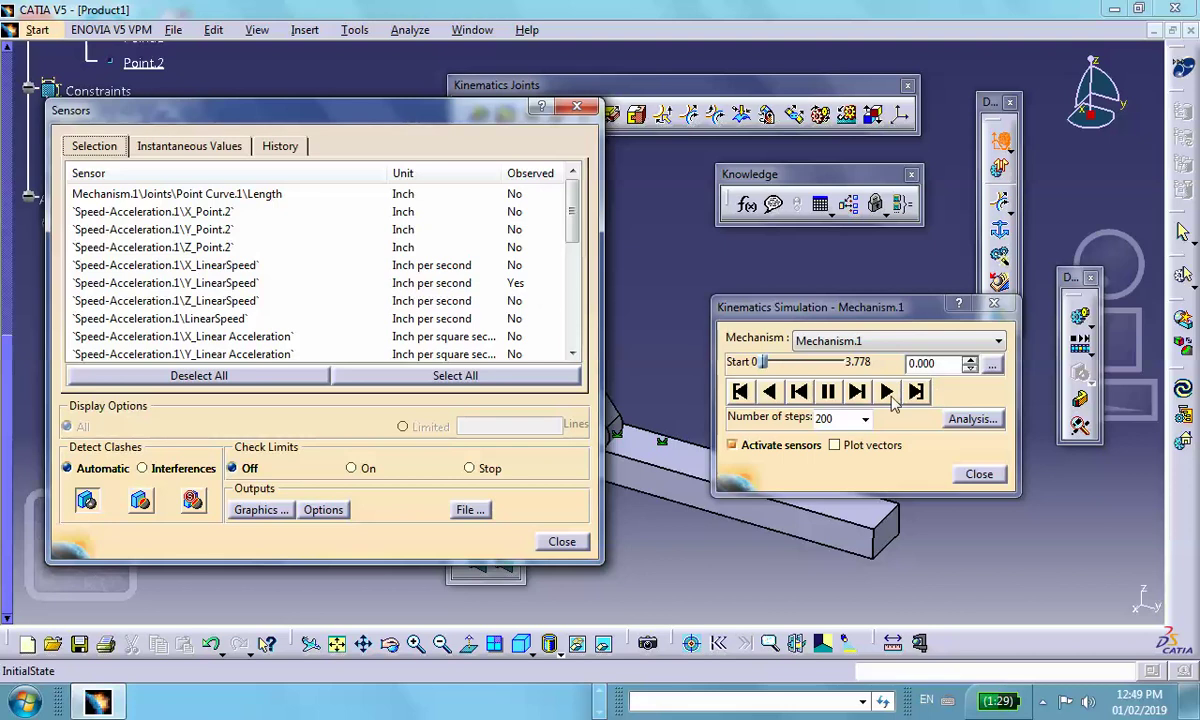
pyautogui.click(886, 391)
pyautogui.moveTo(285, 111); pyautogui.dragTo(252, 526)
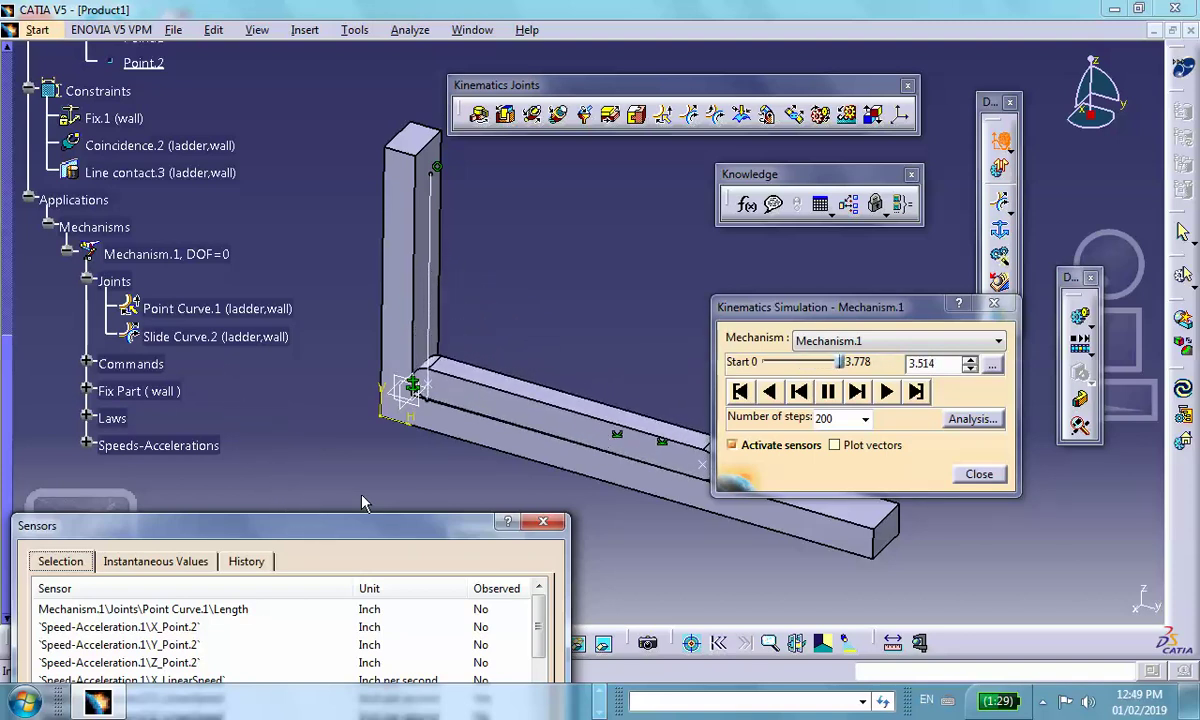
# - Plot the recorded Y_LinearSpeed against time and arrange the graph so the whole curve can be examined
pyautogui.moveTo(379, 537); pyautogui.dragTo(424, 111)
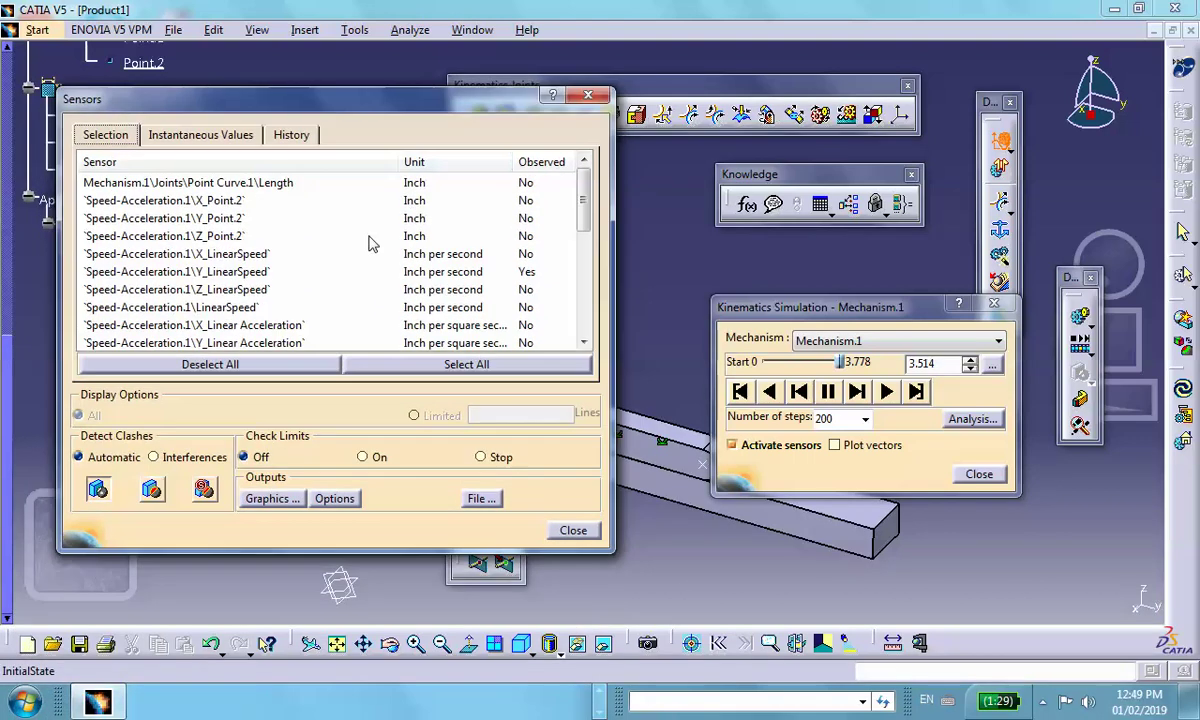
pyautogui.click(268, 499)
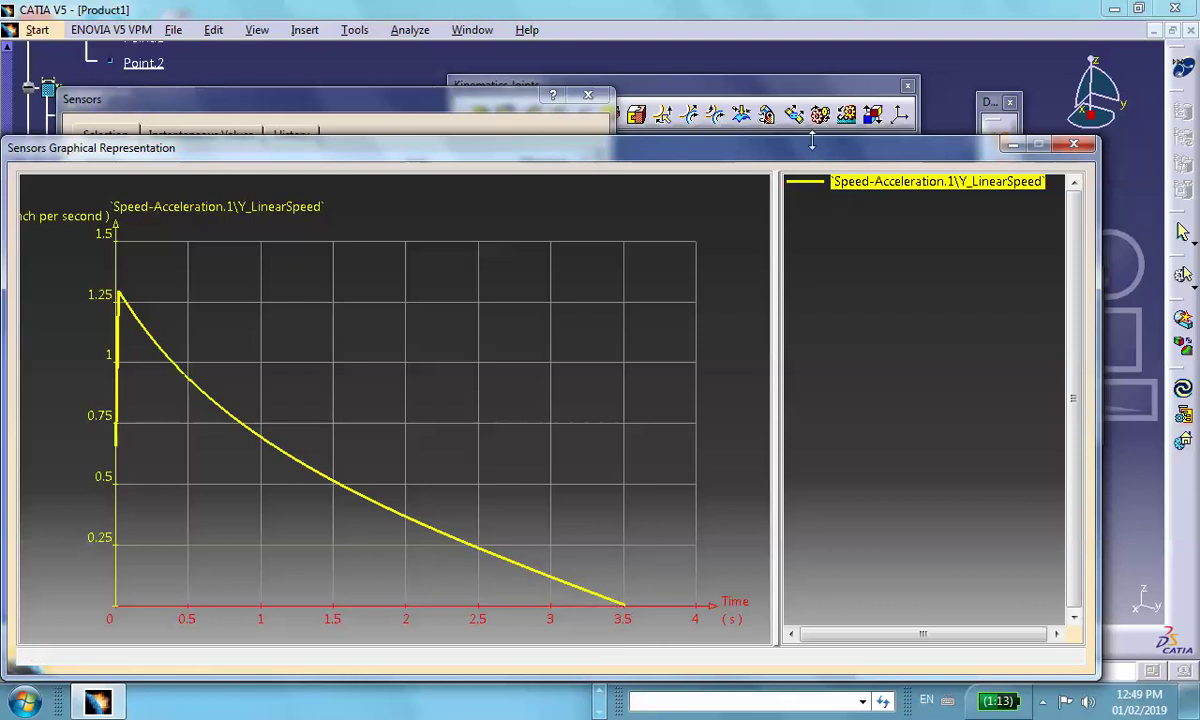
pyautogui.moveTo(810, 155); pyautogui.dragTo(812, 572)
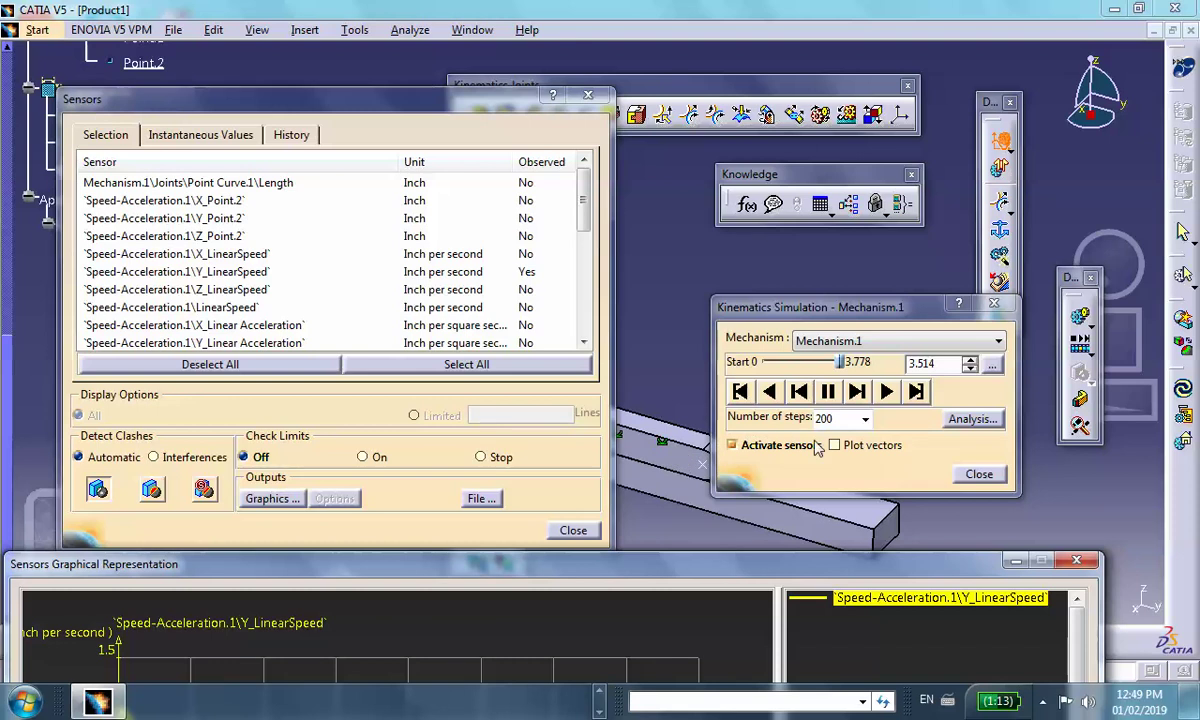
pyautogui.moveTo(575, 564); pyautogui.dragTo(575, 451)
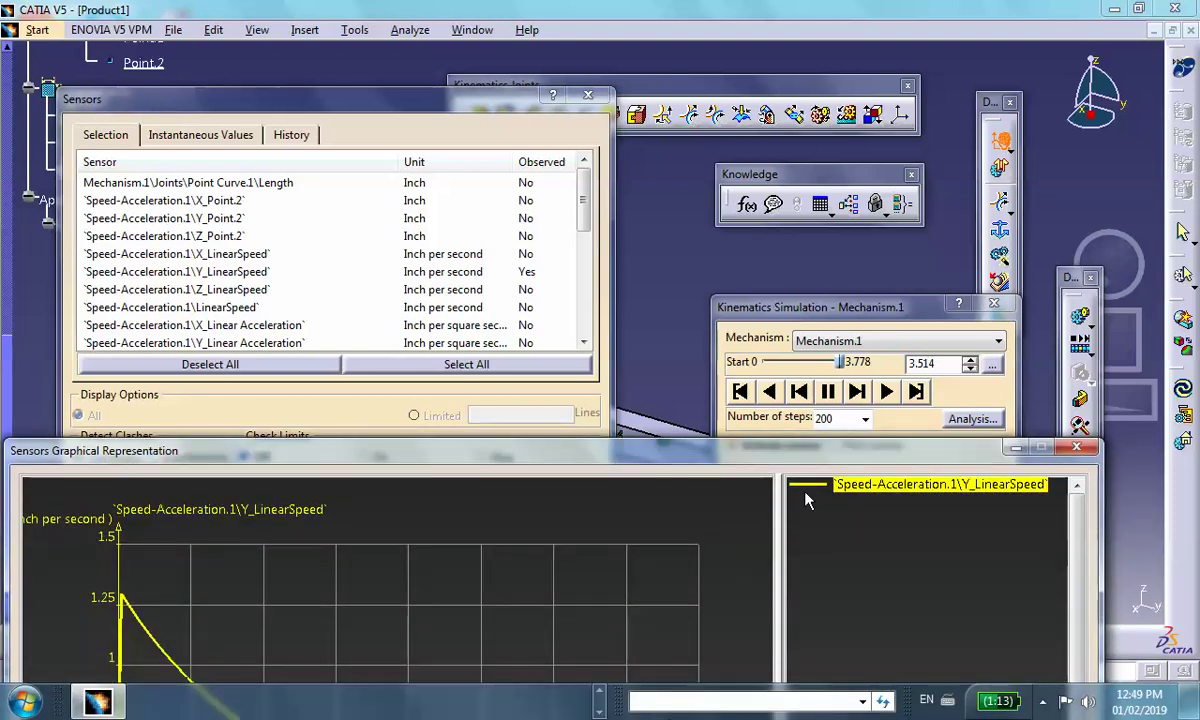
pyautogui.moveTo(787, 460); pyautogui.dragTo(815, 73)
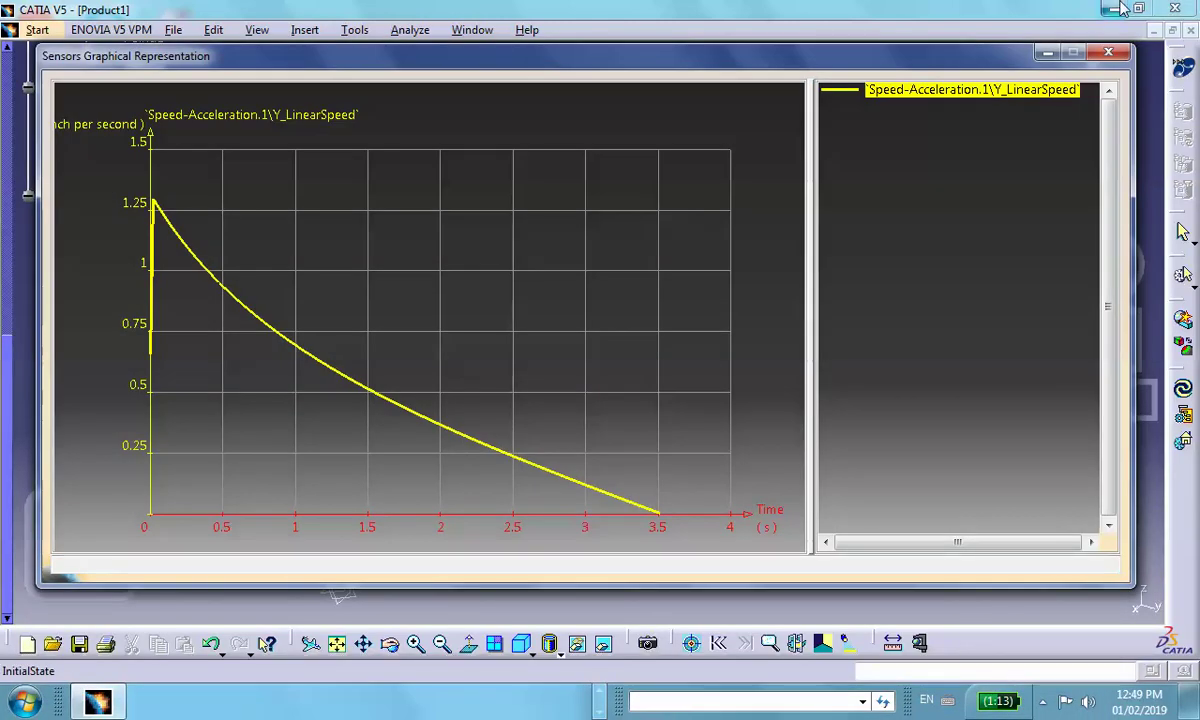